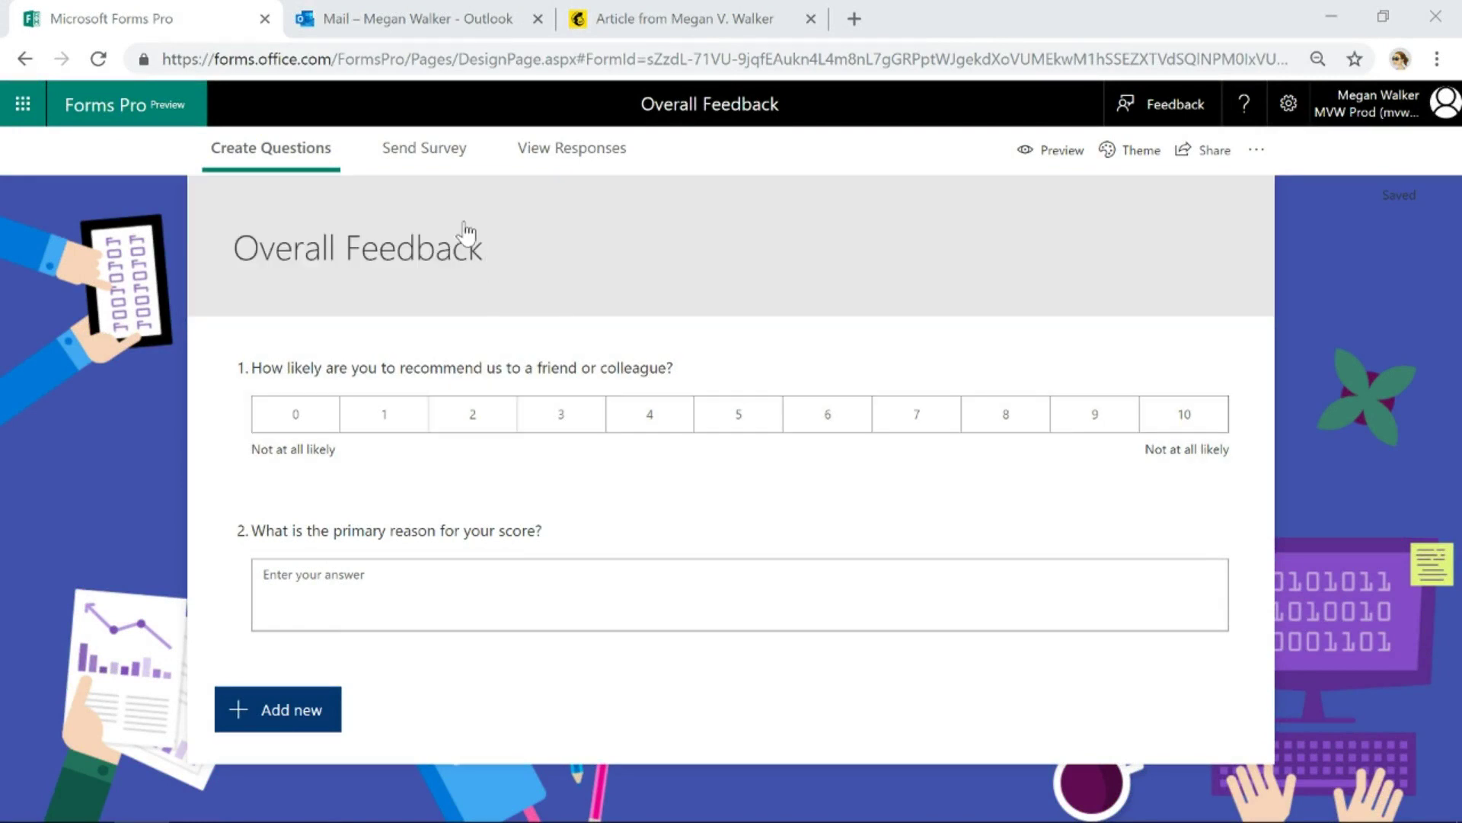
# Open the survey invitation email and preview the Employee Engagement and Event Feedback templates
pyautogui.click(447, 162)
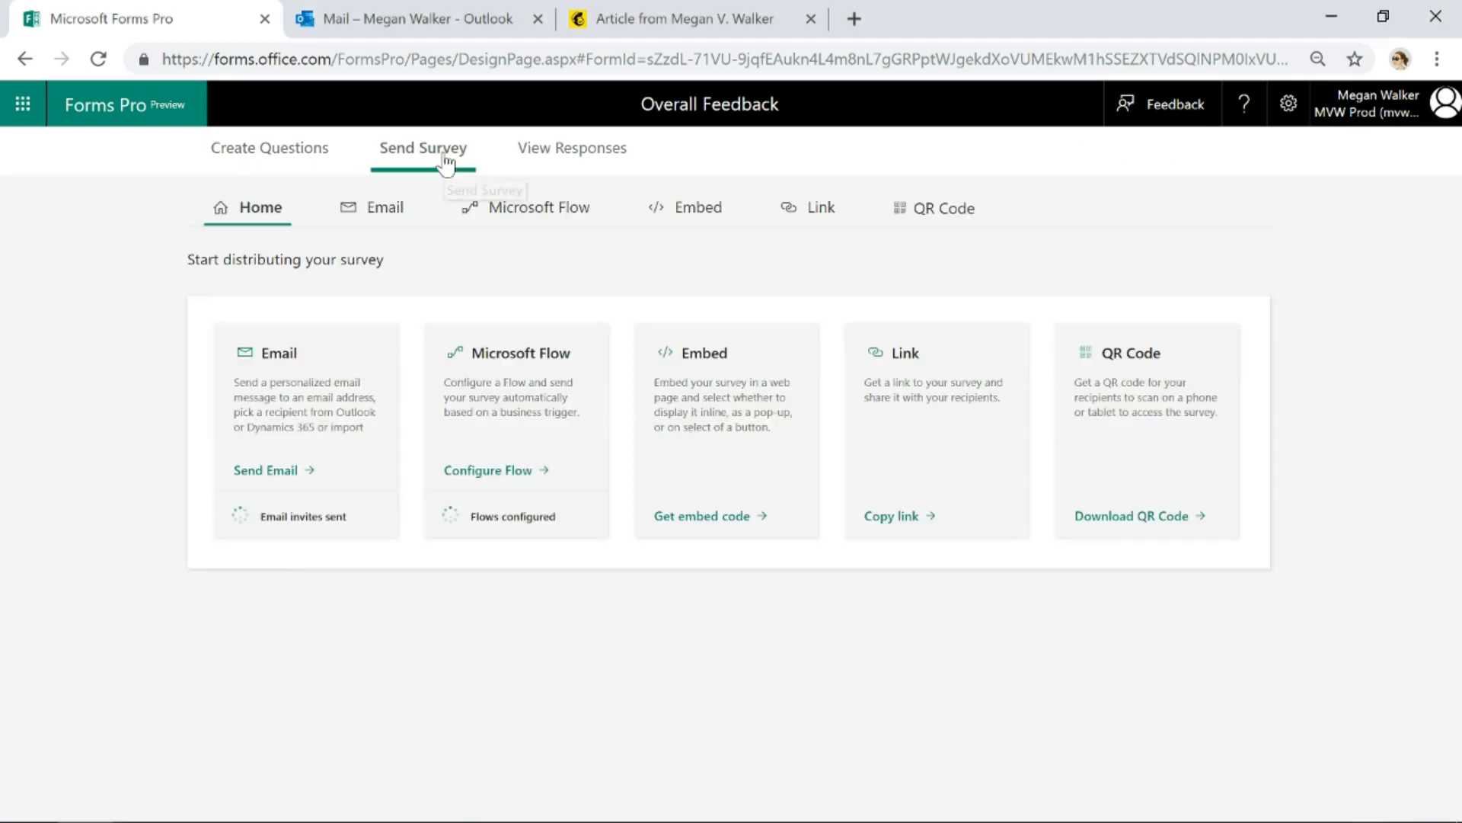
pyautogui.click(288, 467)
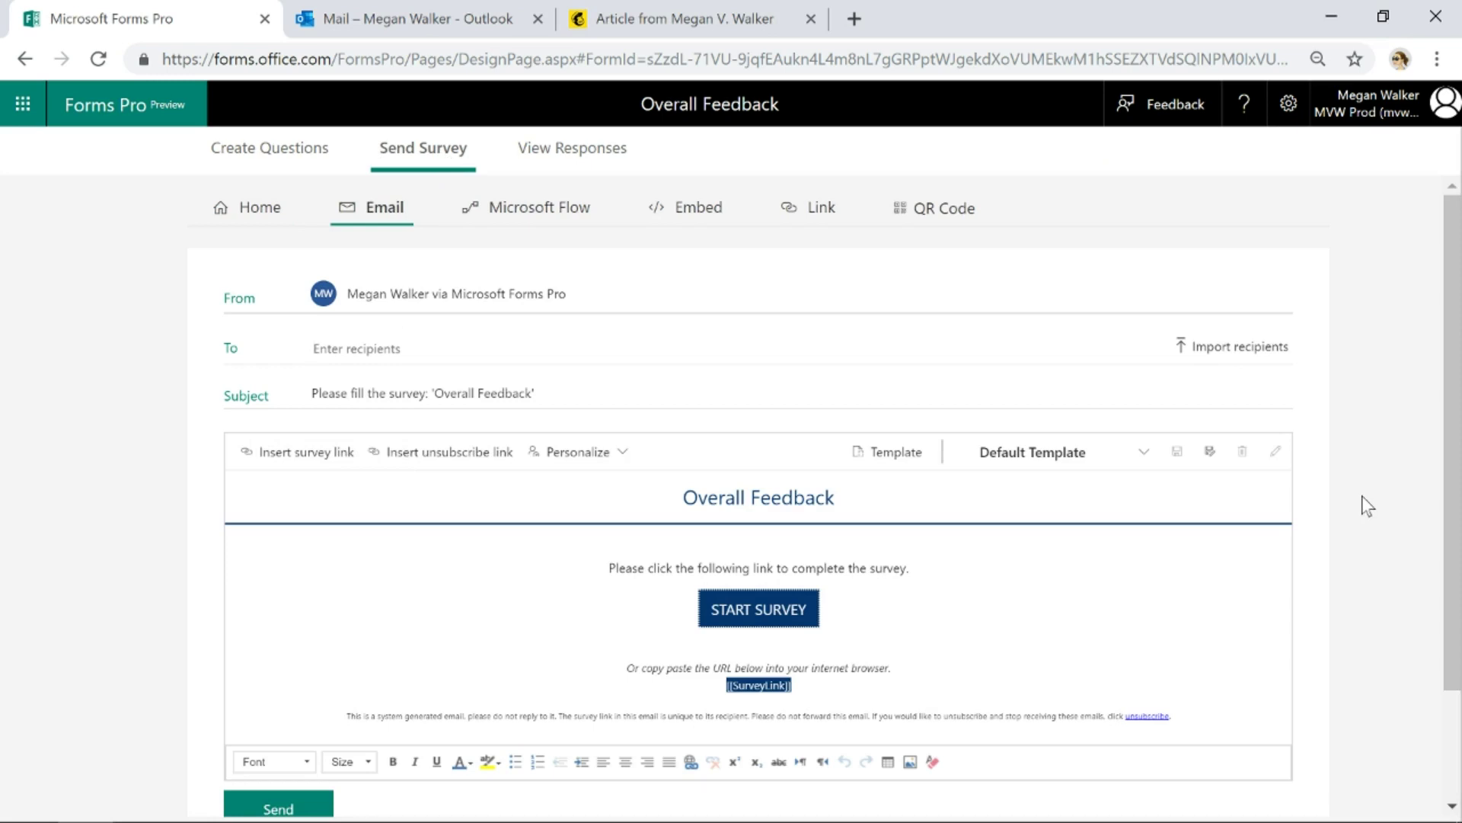
pyautogui.click(1087, 462)
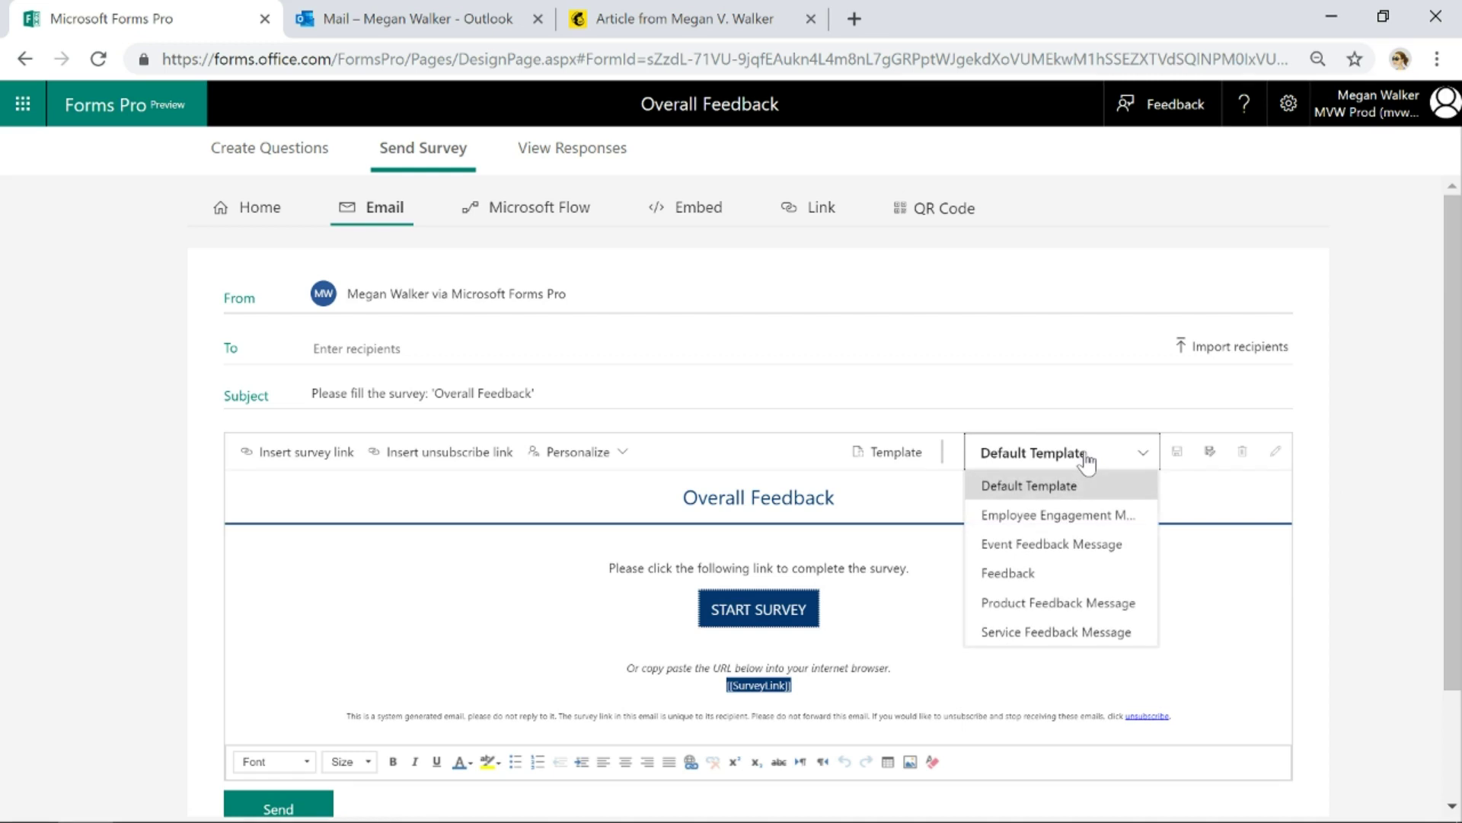
pyautogui.click(1081, 515)
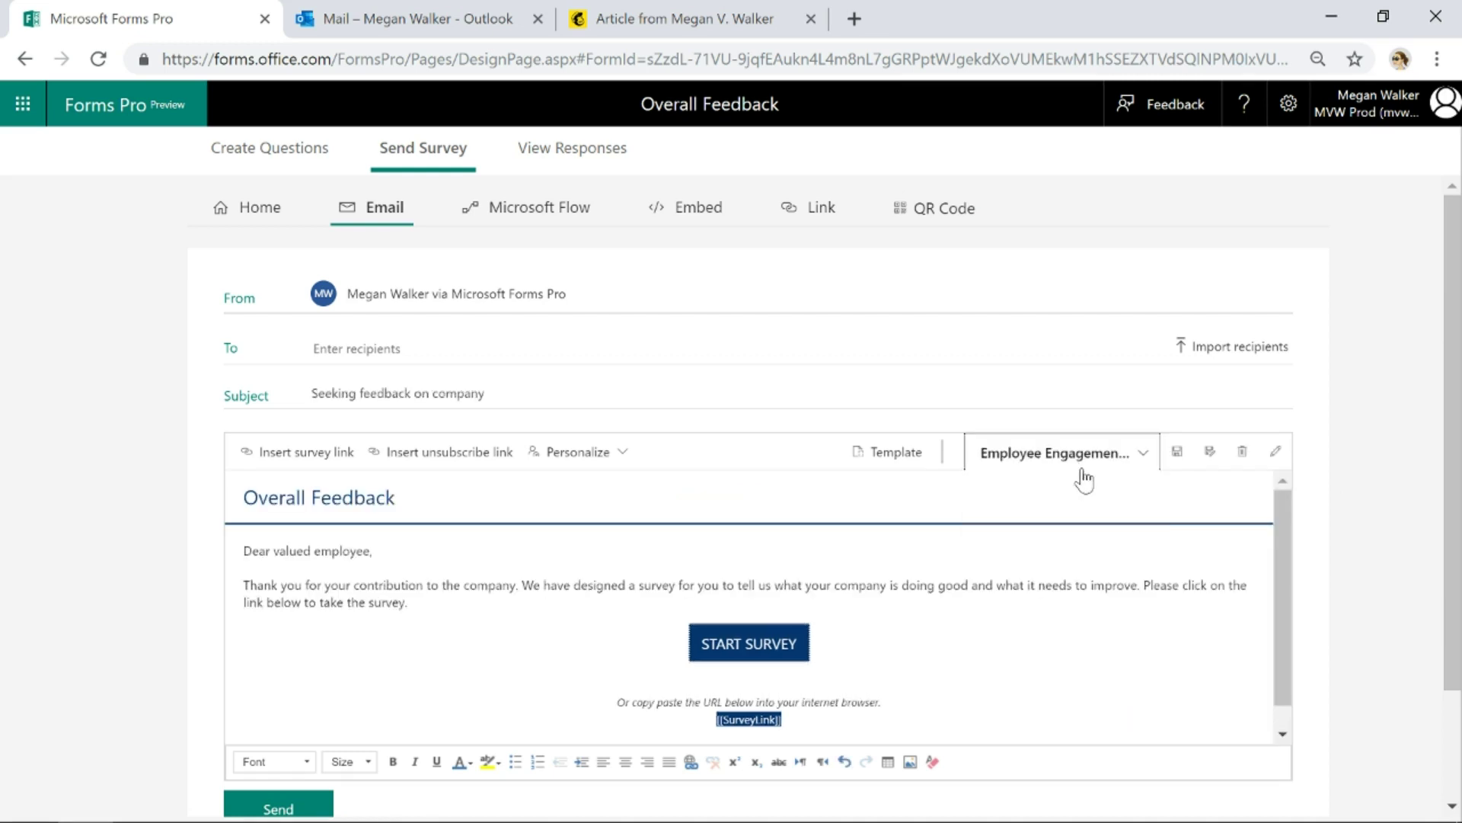
pyautogui.click(1084, 469)
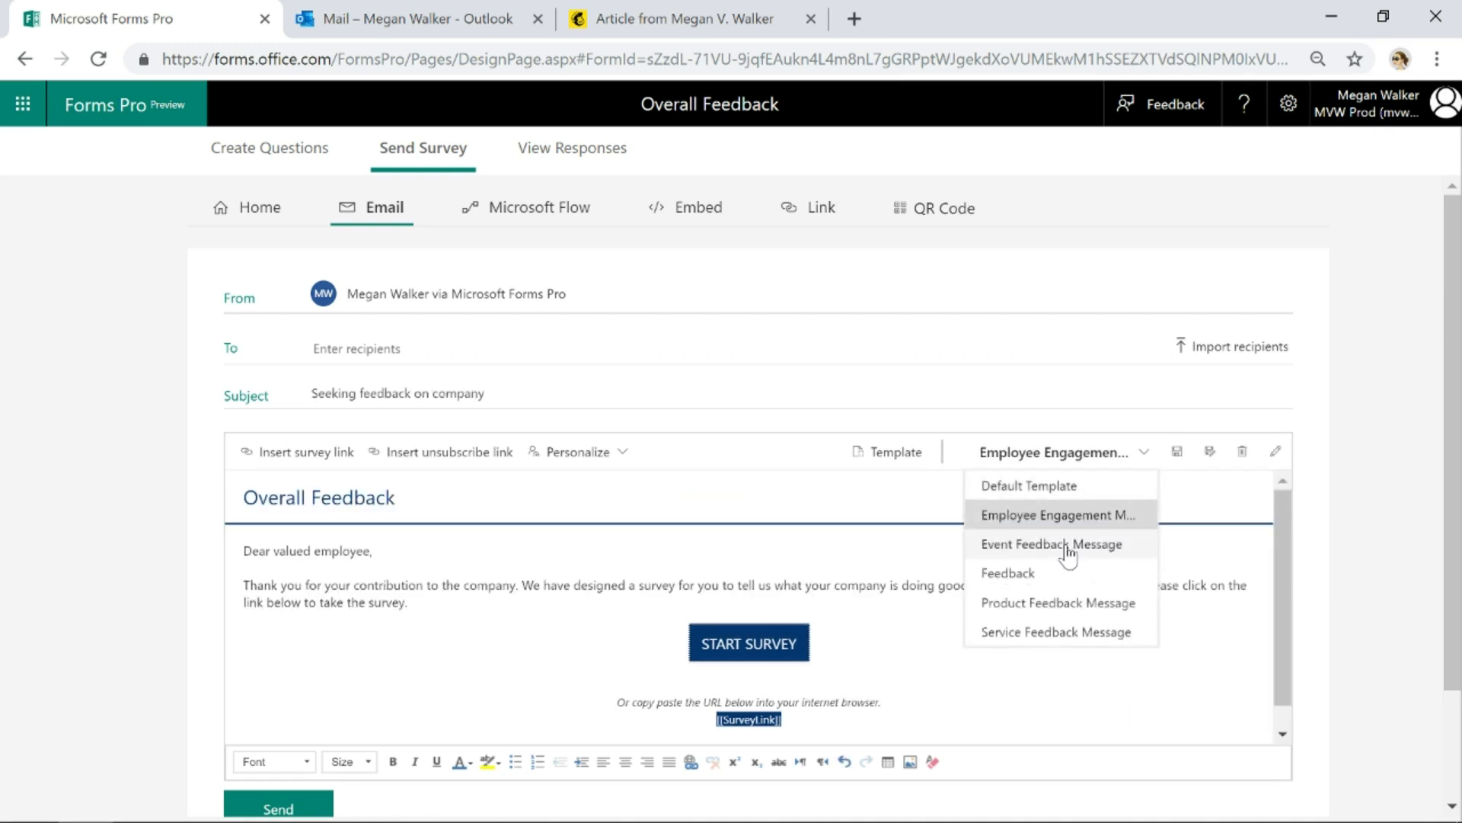
pyautogui.click(1068, 544)
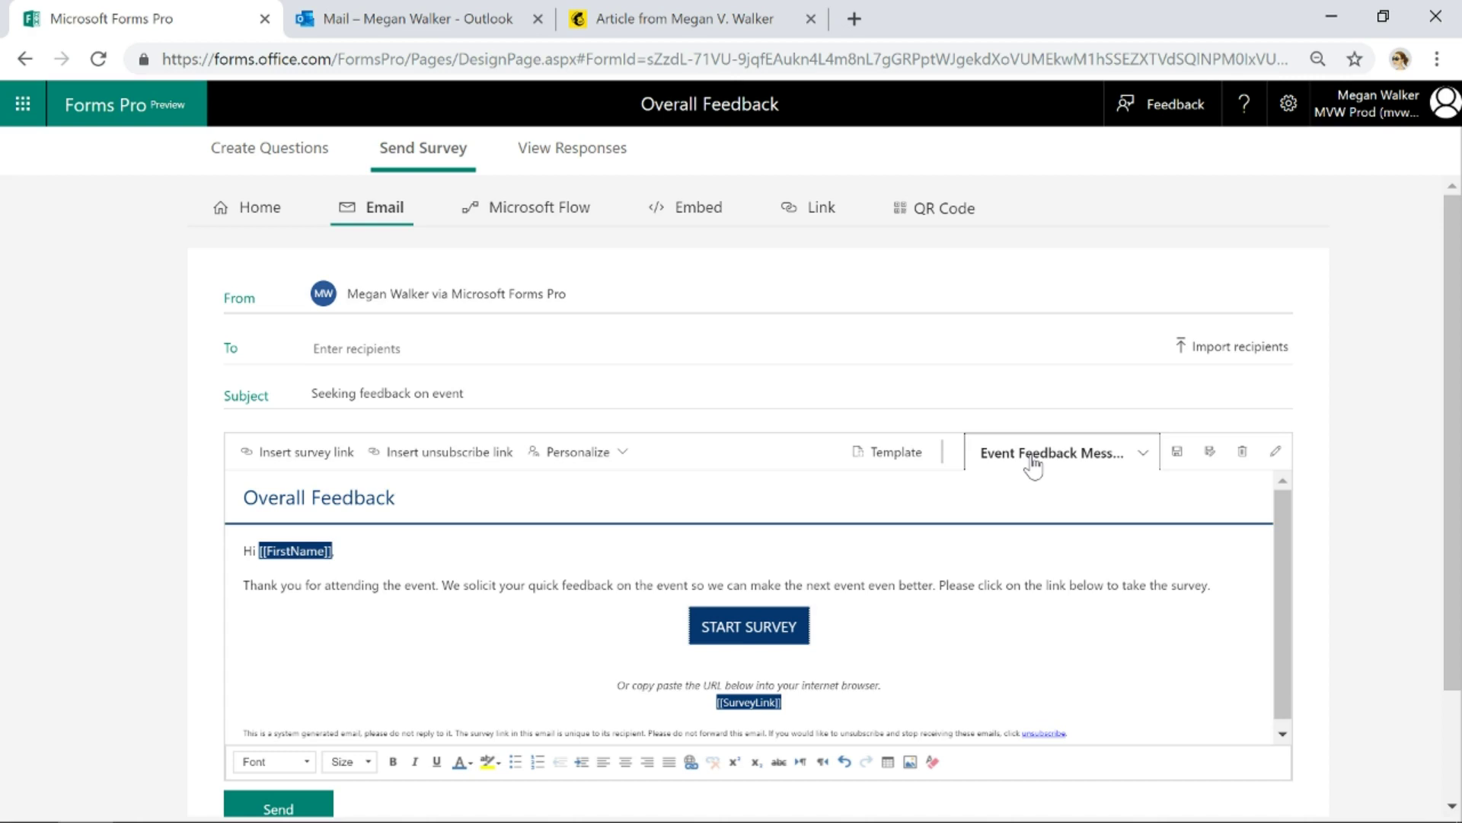
pyautogui.click(1033, 467)
# Return to the Default Template and save it as a new template named 'Generic Feedback Template'
pyautogui.click(1015, 486)
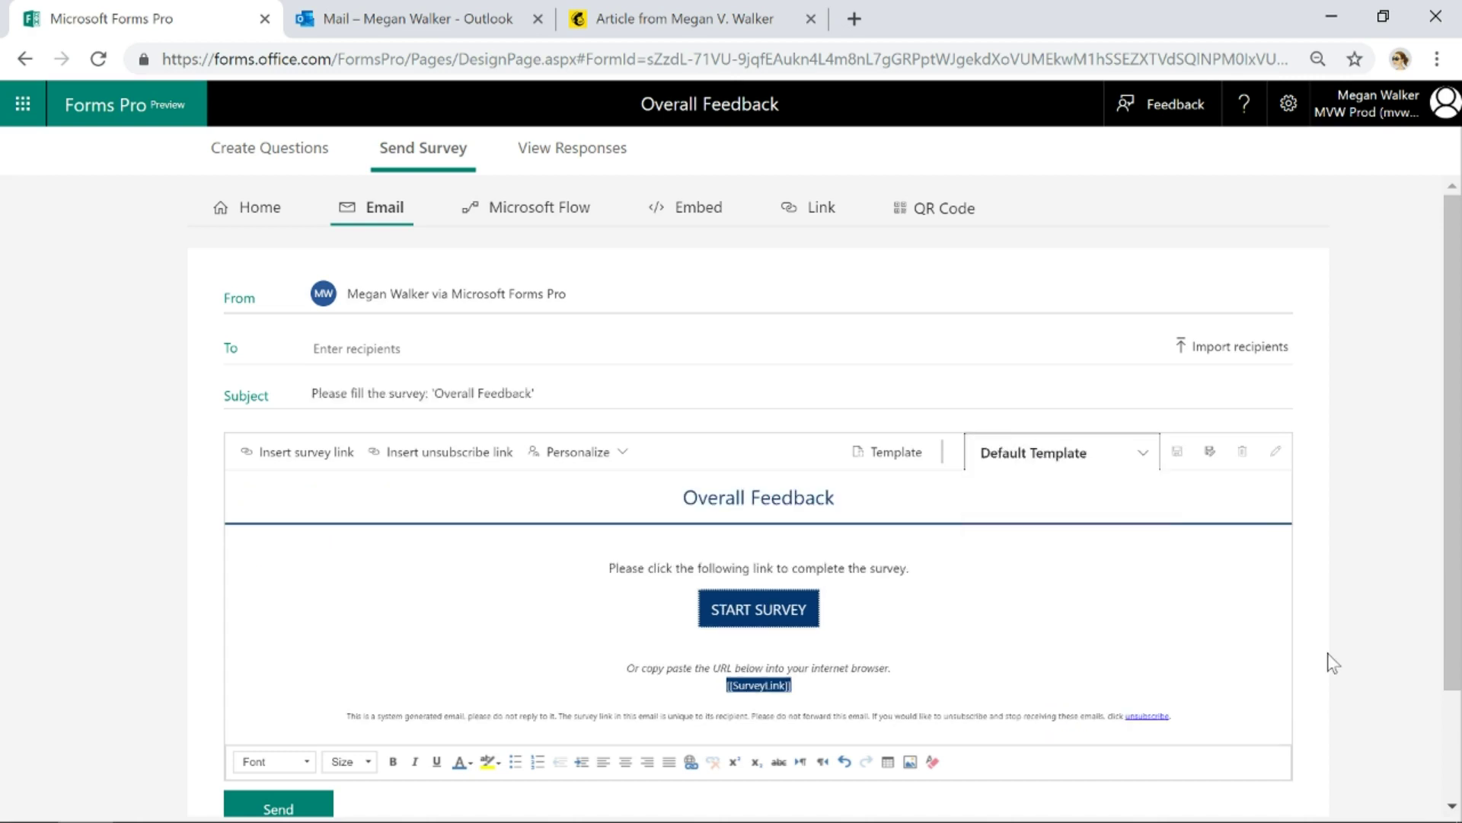
pyautogui.click(1212, 454)
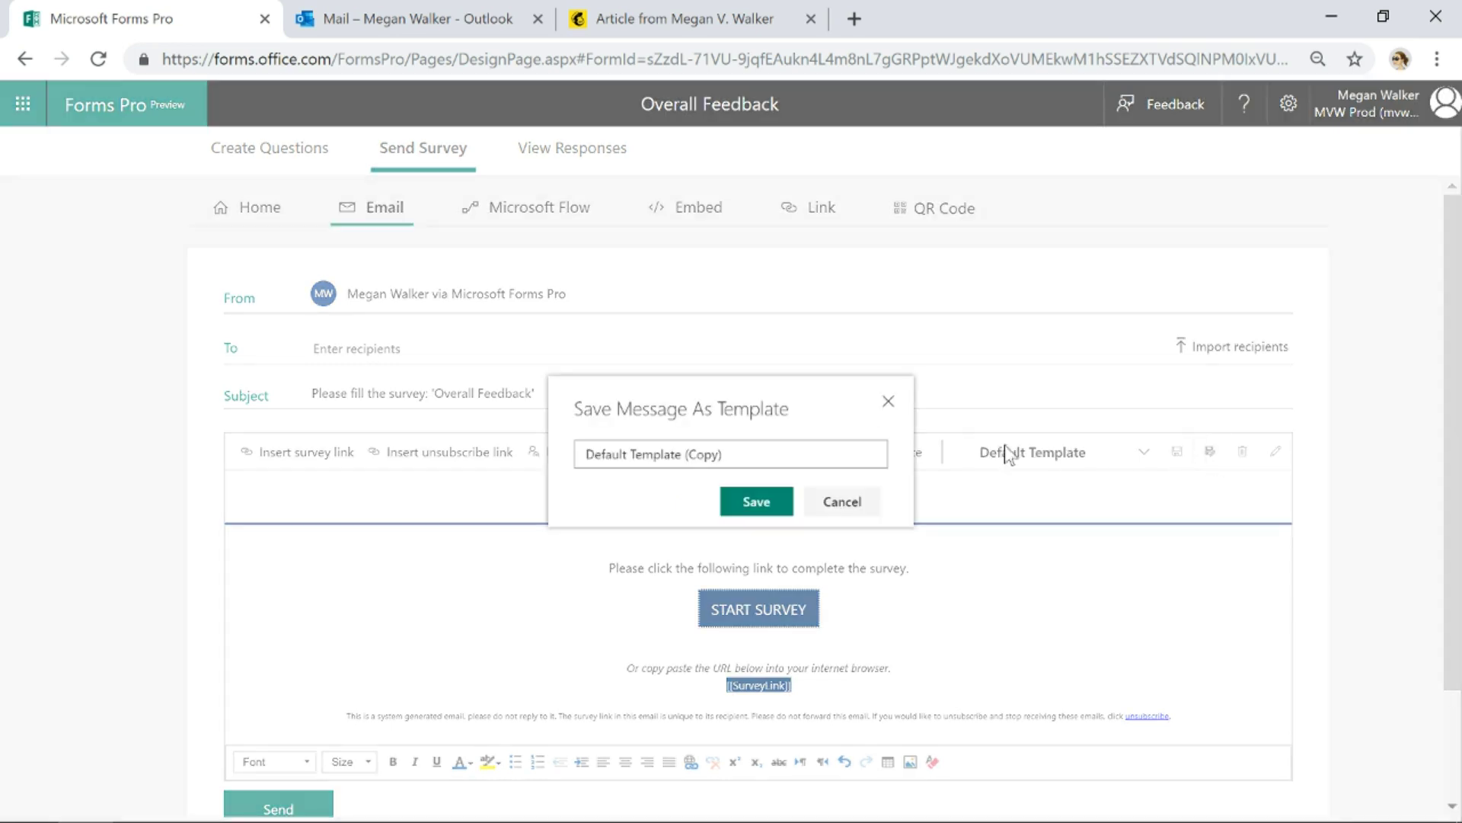
pyautogui.click(440, 442)
pyautogui.click(663, 454)
pyautogui.moveTo(662, 454); pyautogui.dragTo(555, 457)
pyautogui.write('Generi')
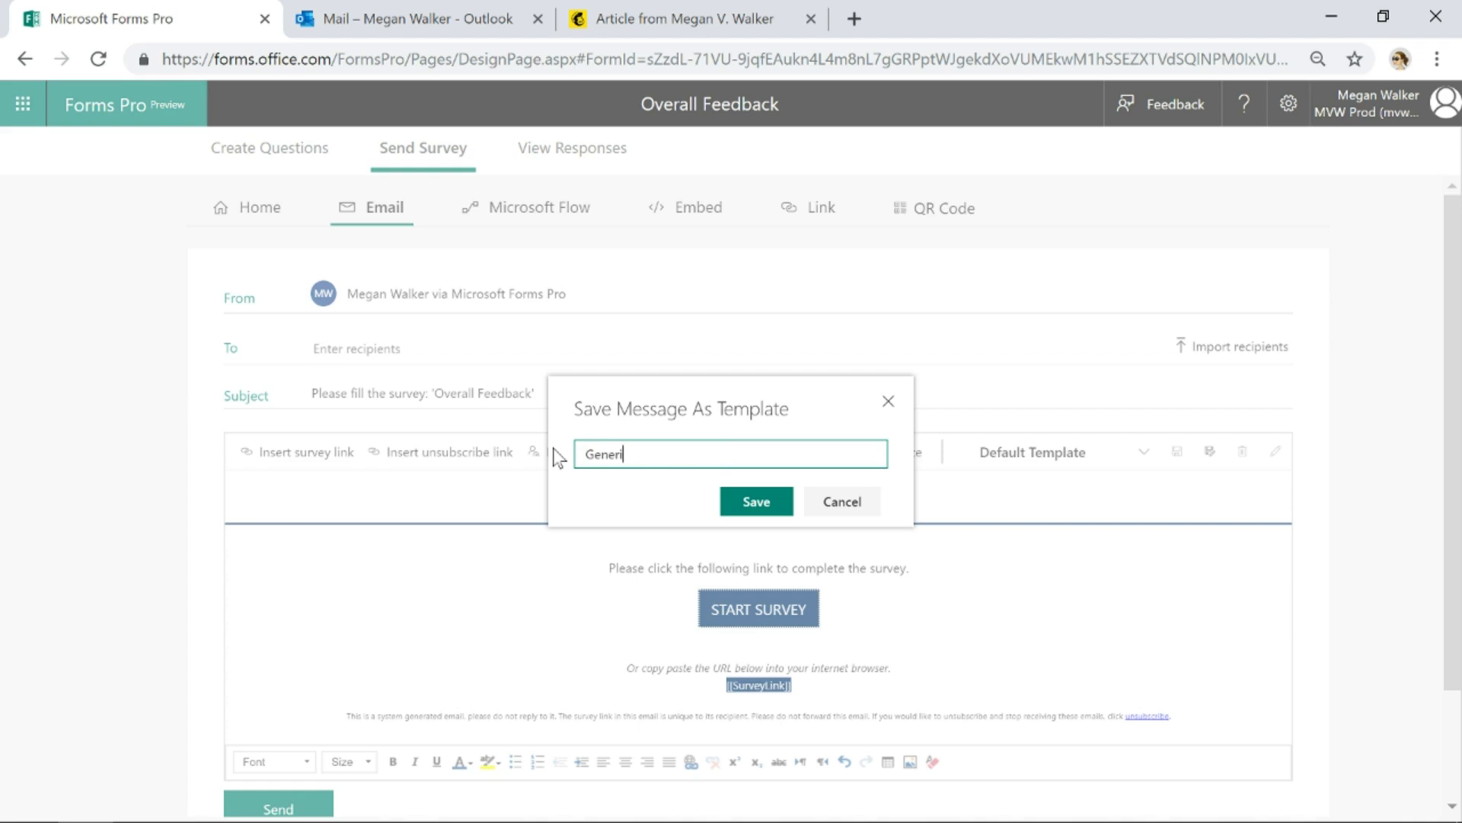
pyautogui.write('c Feedback Template')
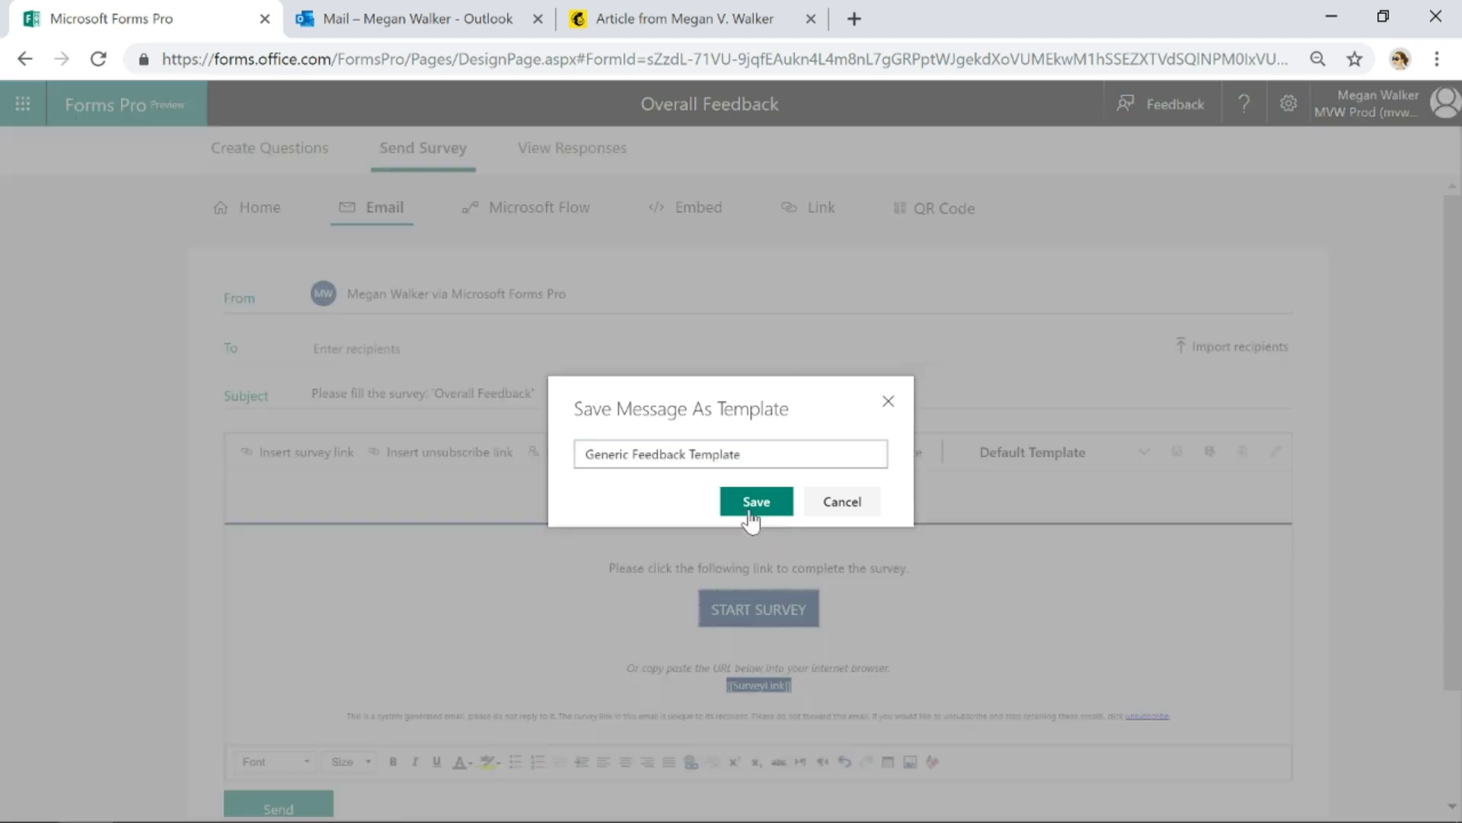
pyautogui.click(748, 504)
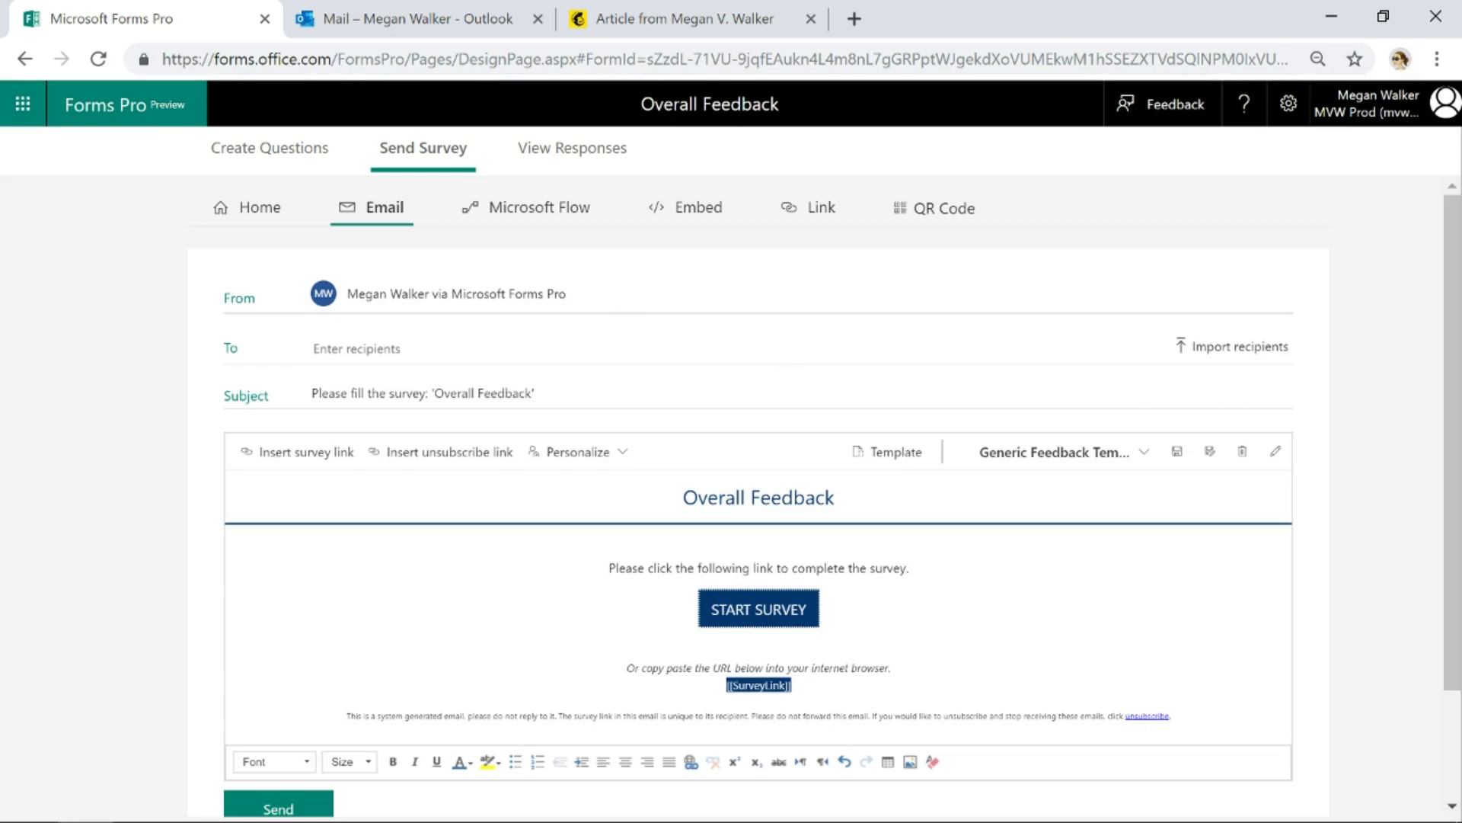
# Replace the email subject with 'Please provide us with some feedback'
pyautogui.moveTo(534, 393); pyautogui.dragTo(284, 387)
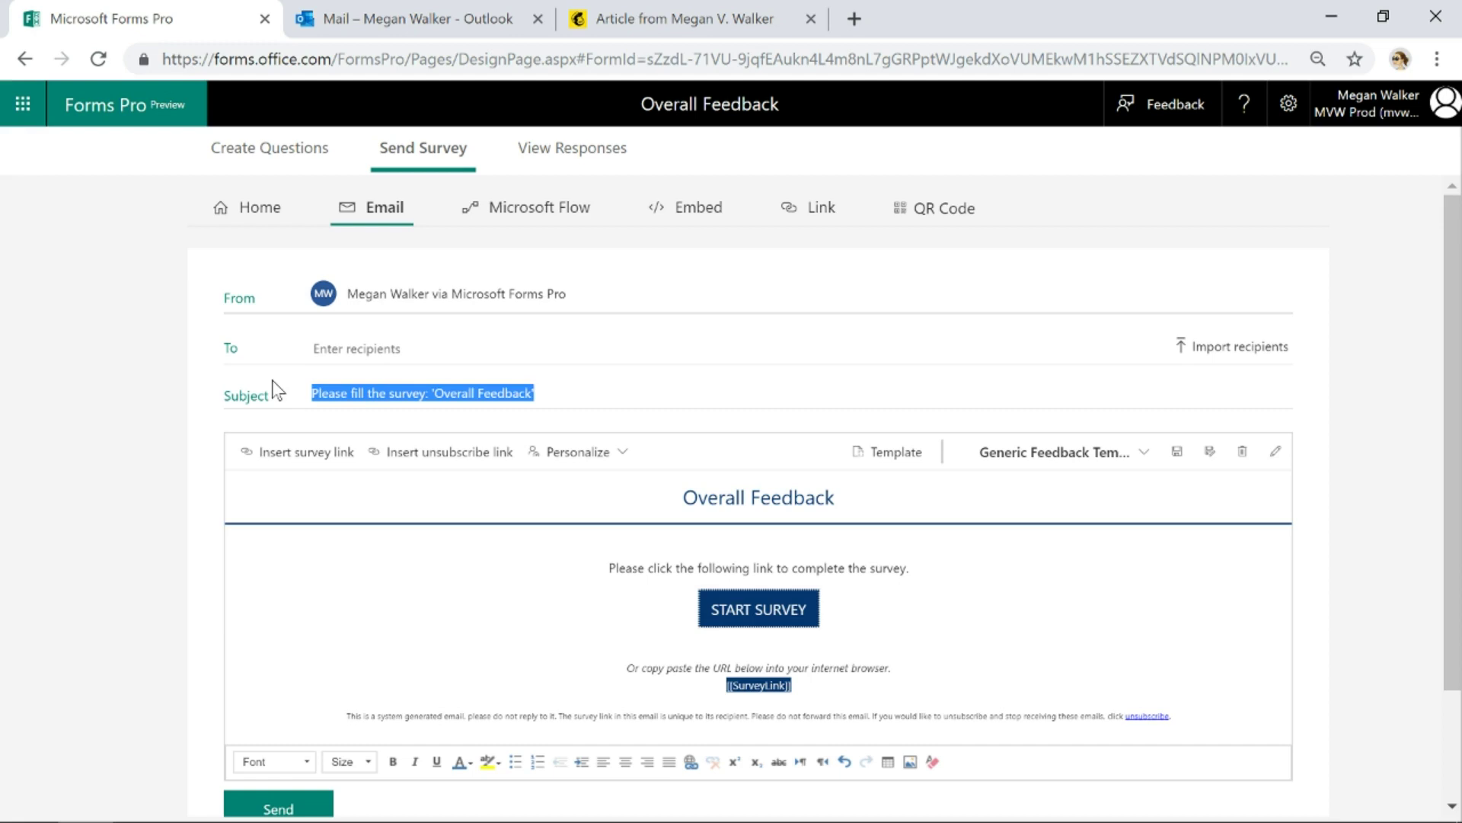
pyautogui.write('Please provid')
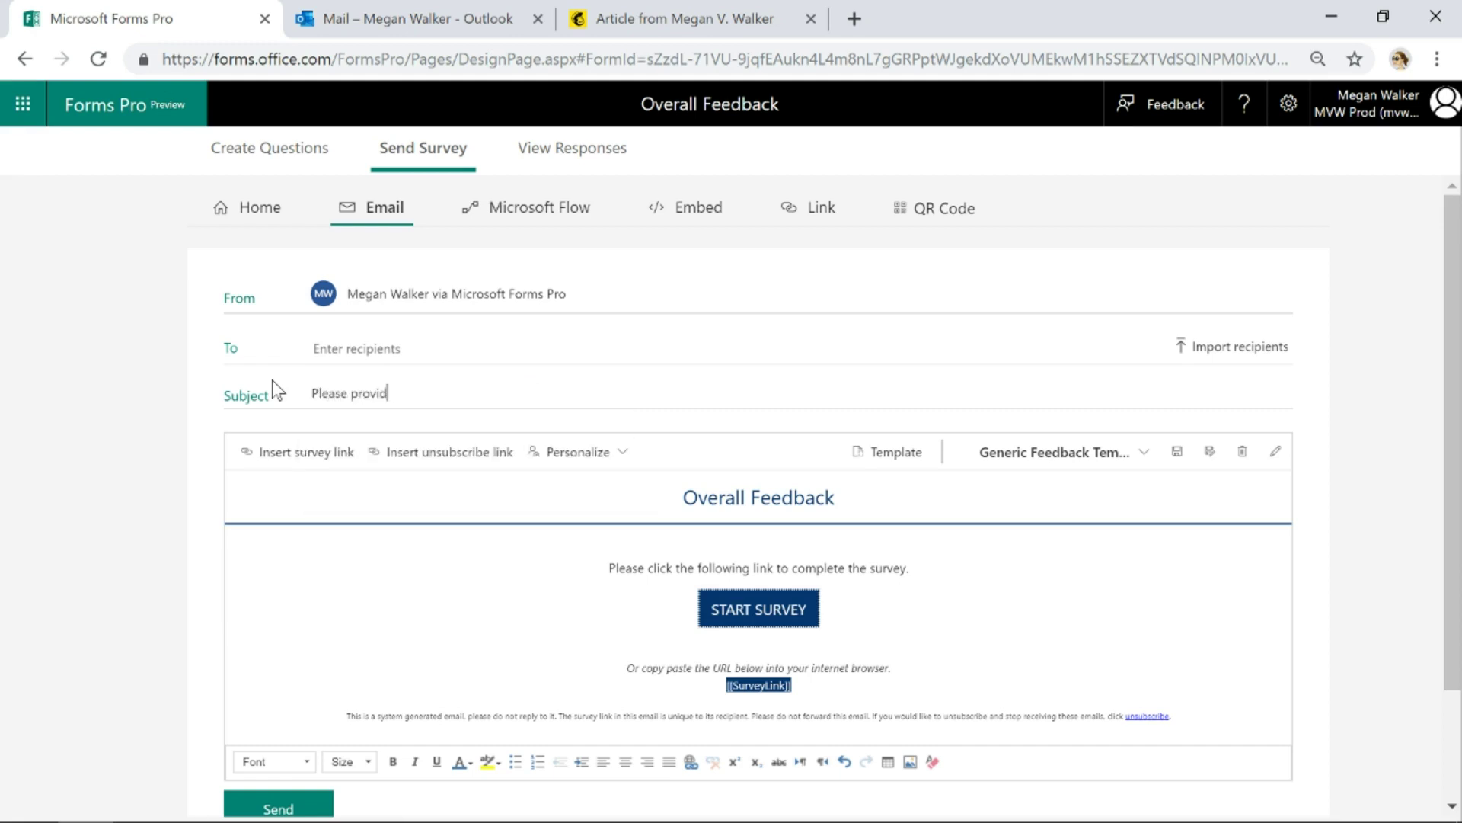
pyautogui.write('e us with some feedback')
pyautogui.moveTo(683, 498); pyautogui.dragTo(835, 497)
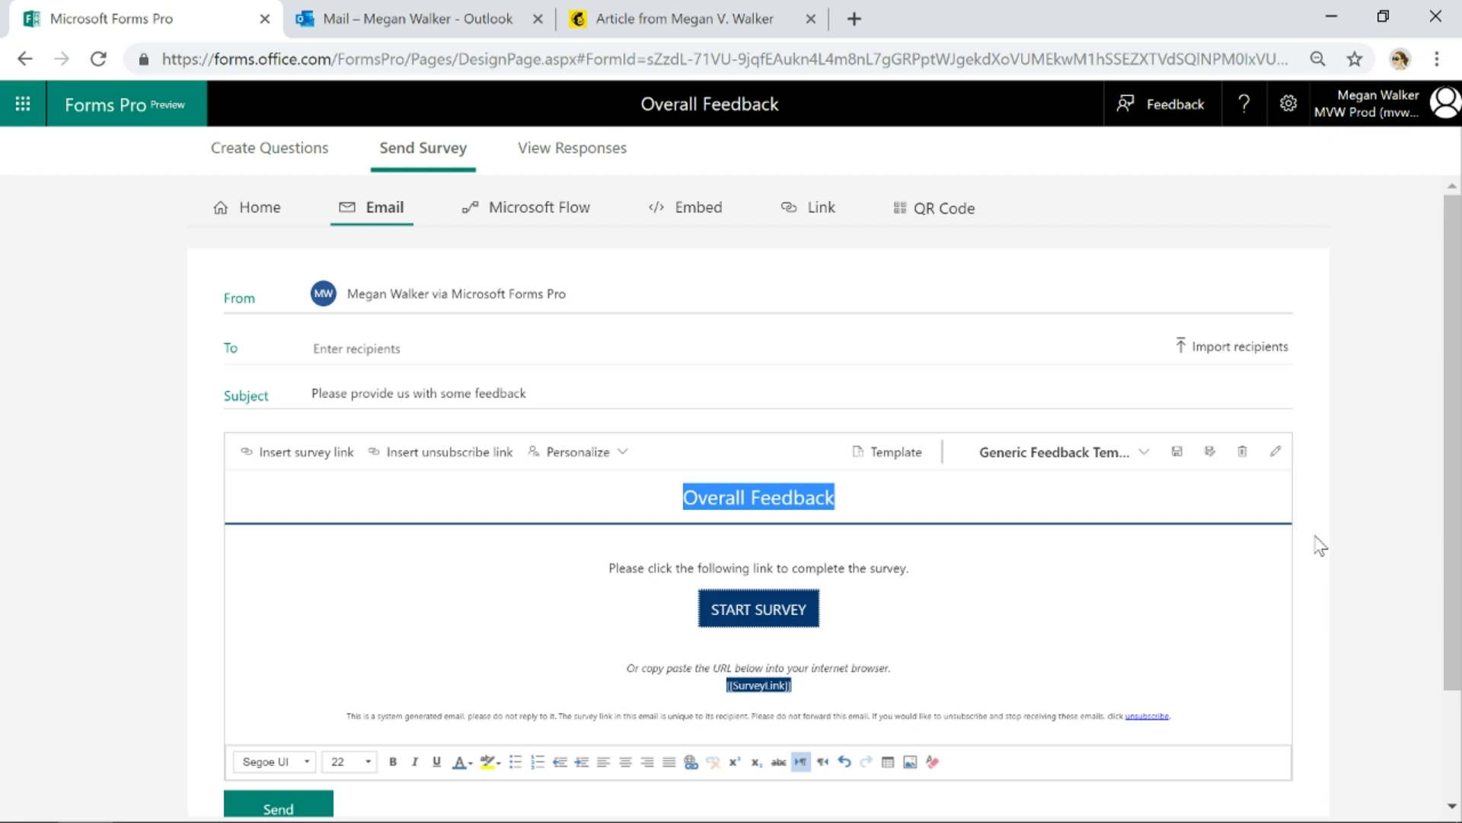
# Delete the Overall Feedback heading, leaving an empty first line above the divider
pyautogui.press('BackSpace')
pyautogui.press('Return')
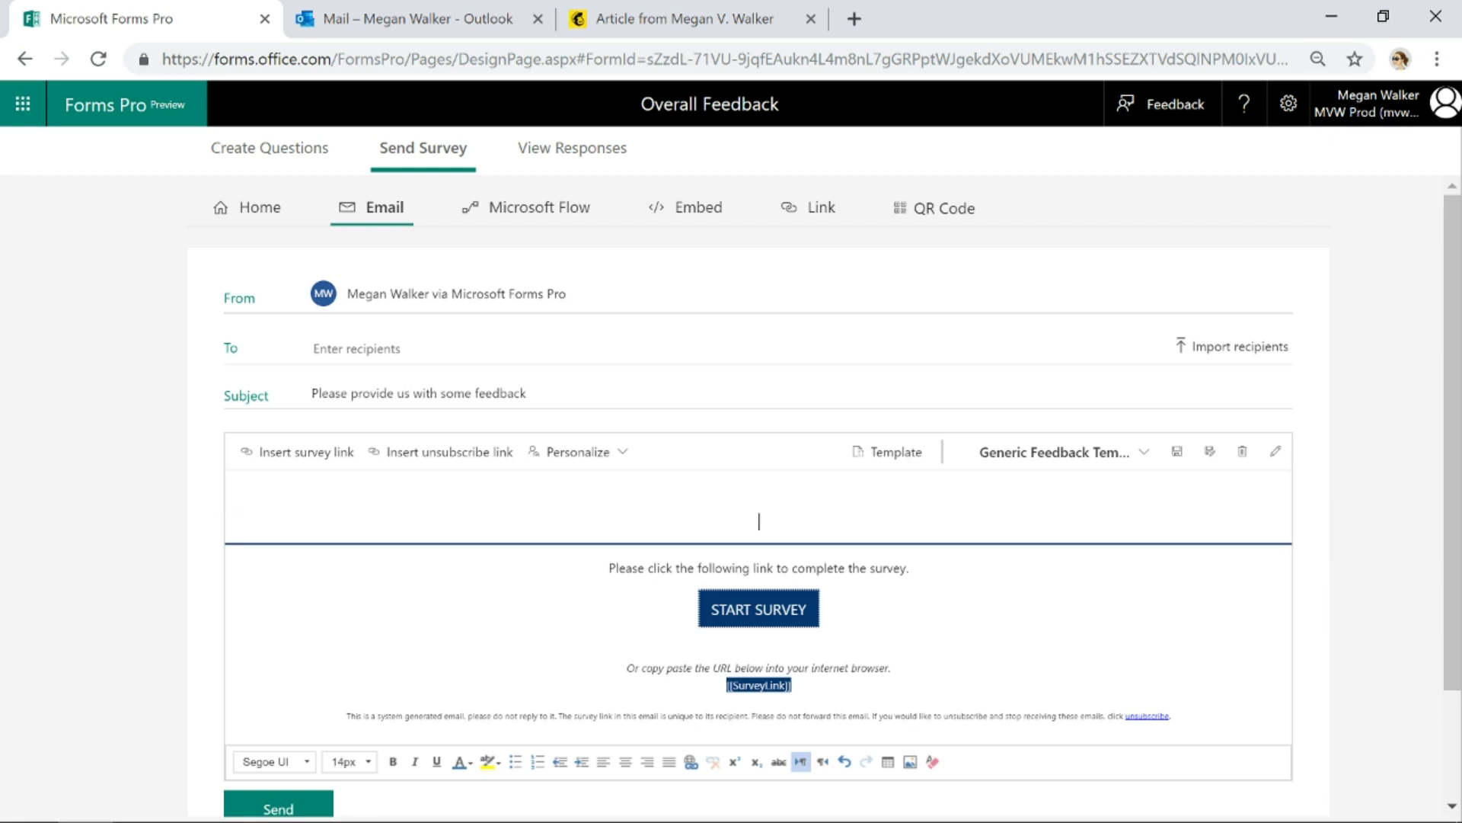
pyautogui.press('Up')
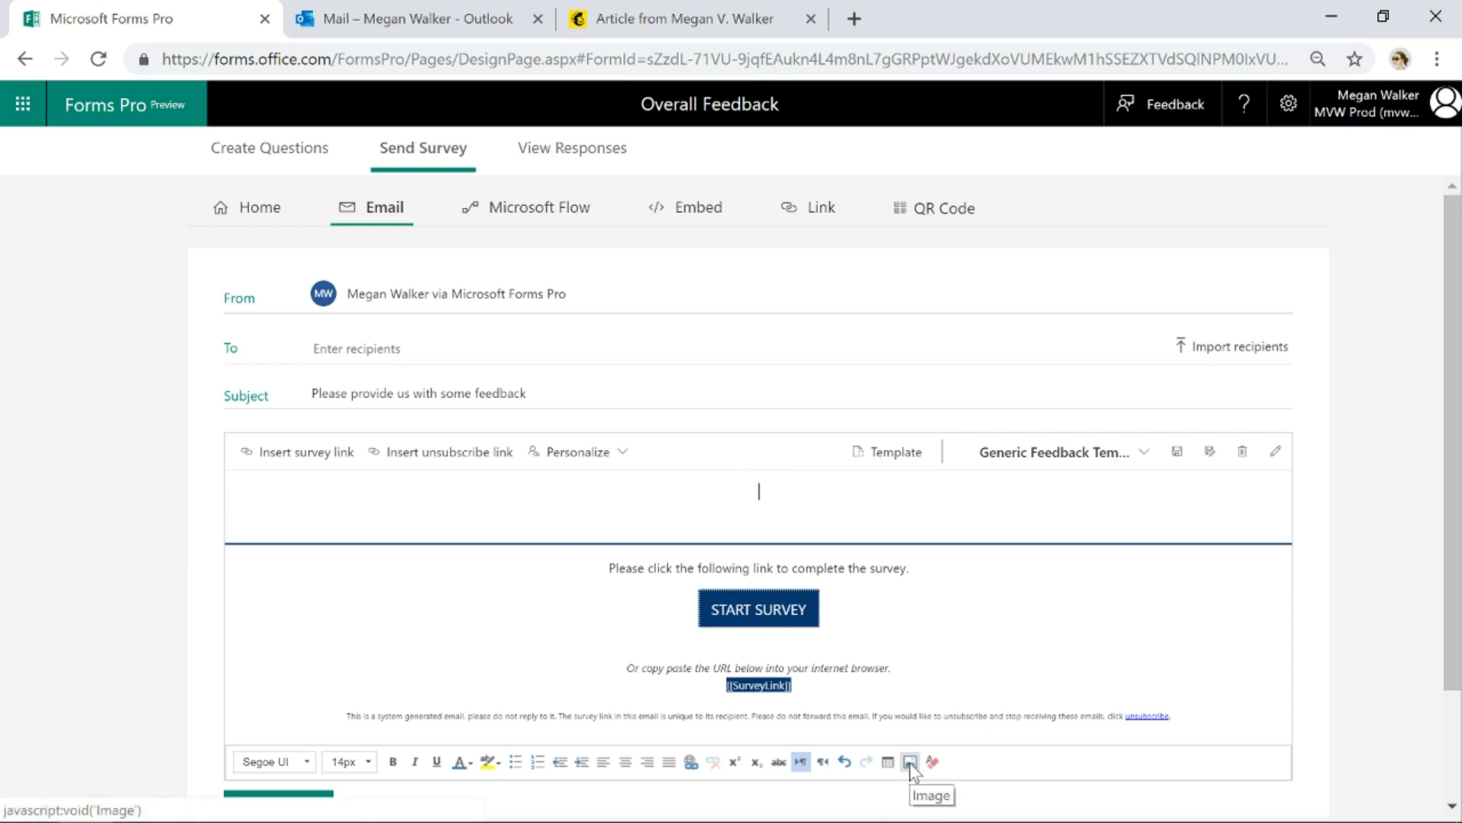
# Set up an image from the pasted banner URL, with the author's name as alternative text
pyautogui.click(910, 762)
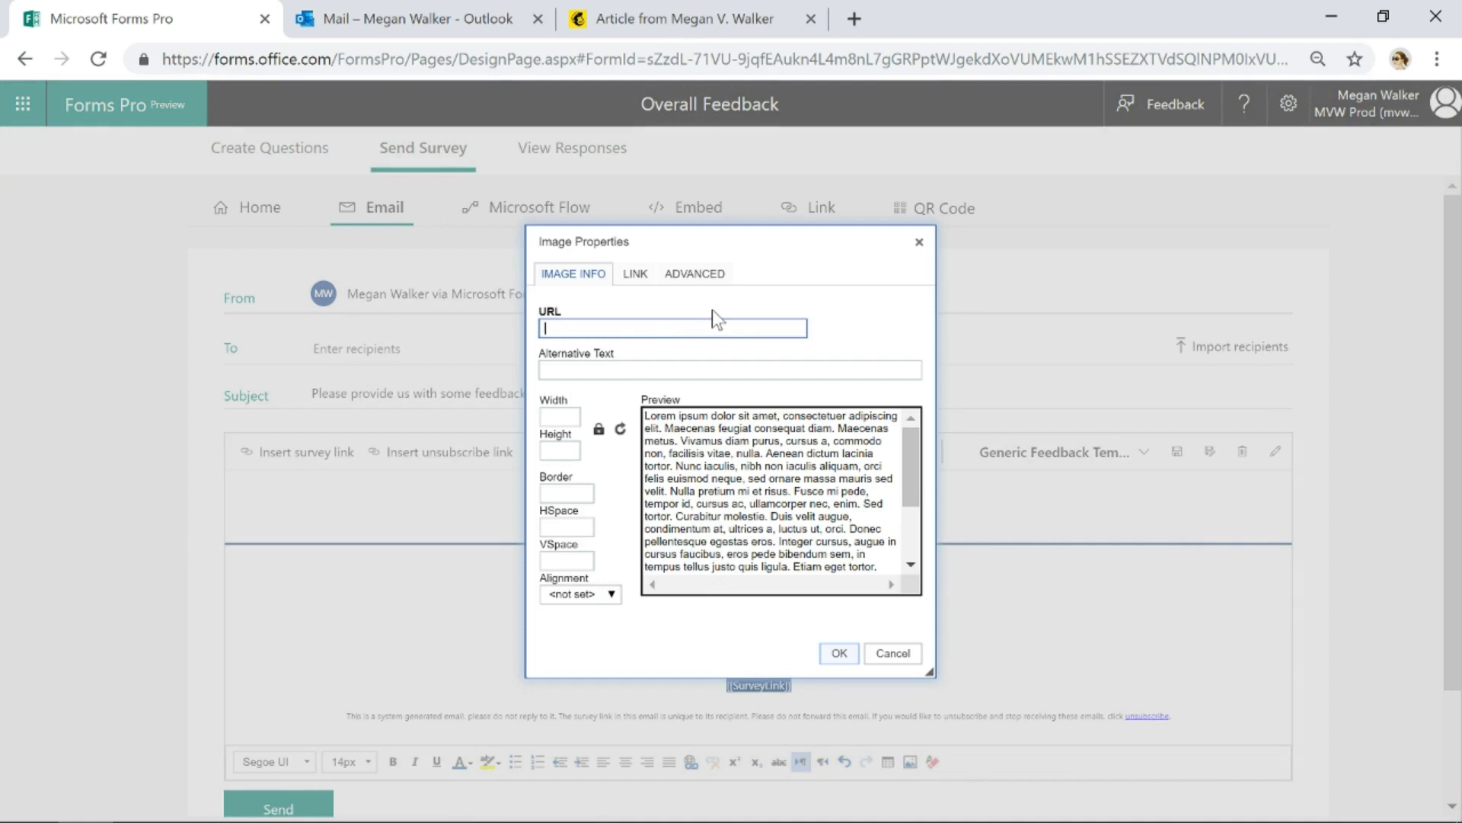
pyautogui.hotkey('ctrl', 'v')
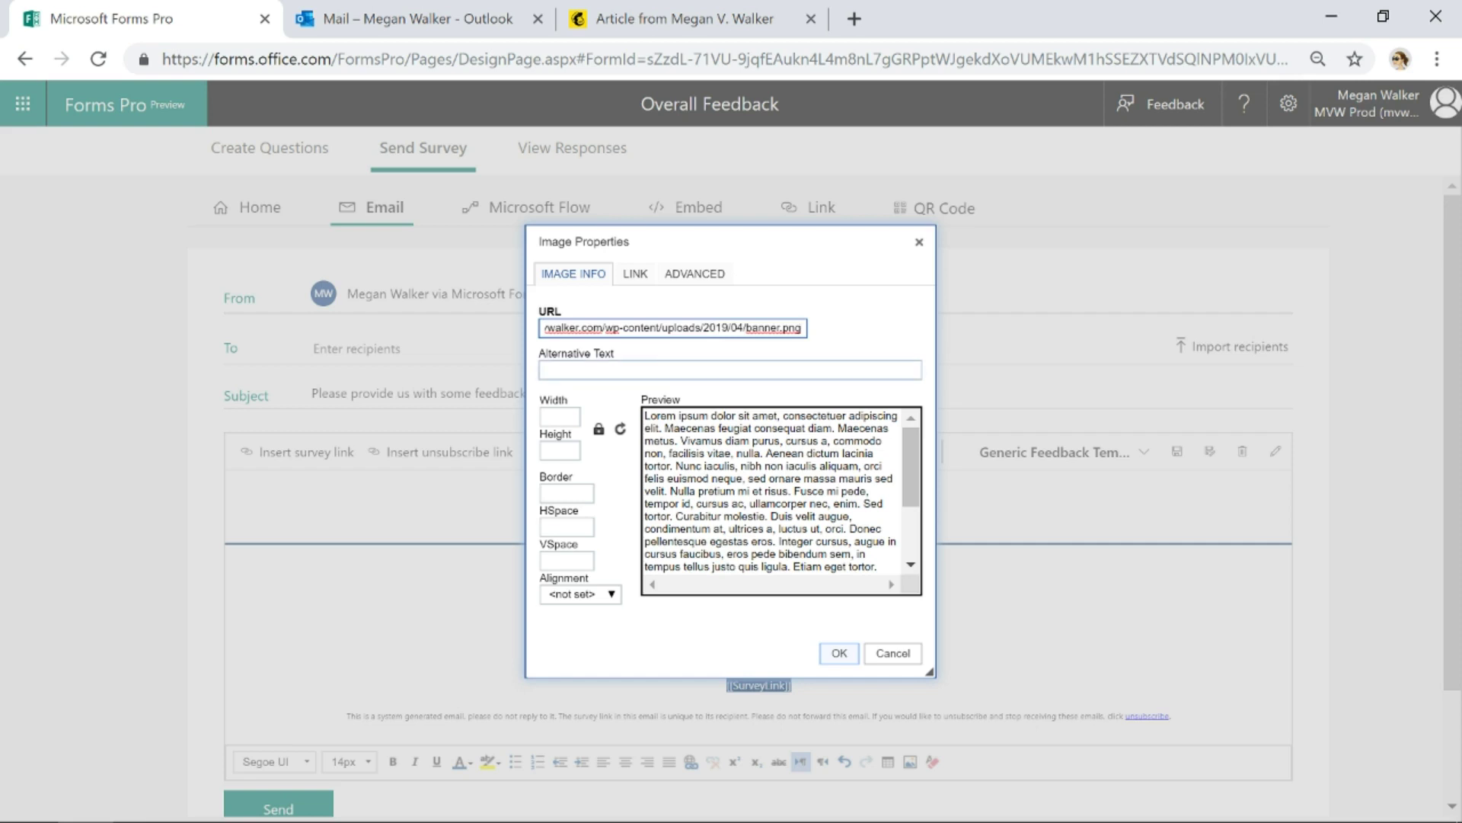
pyautogui.click(546, 371)
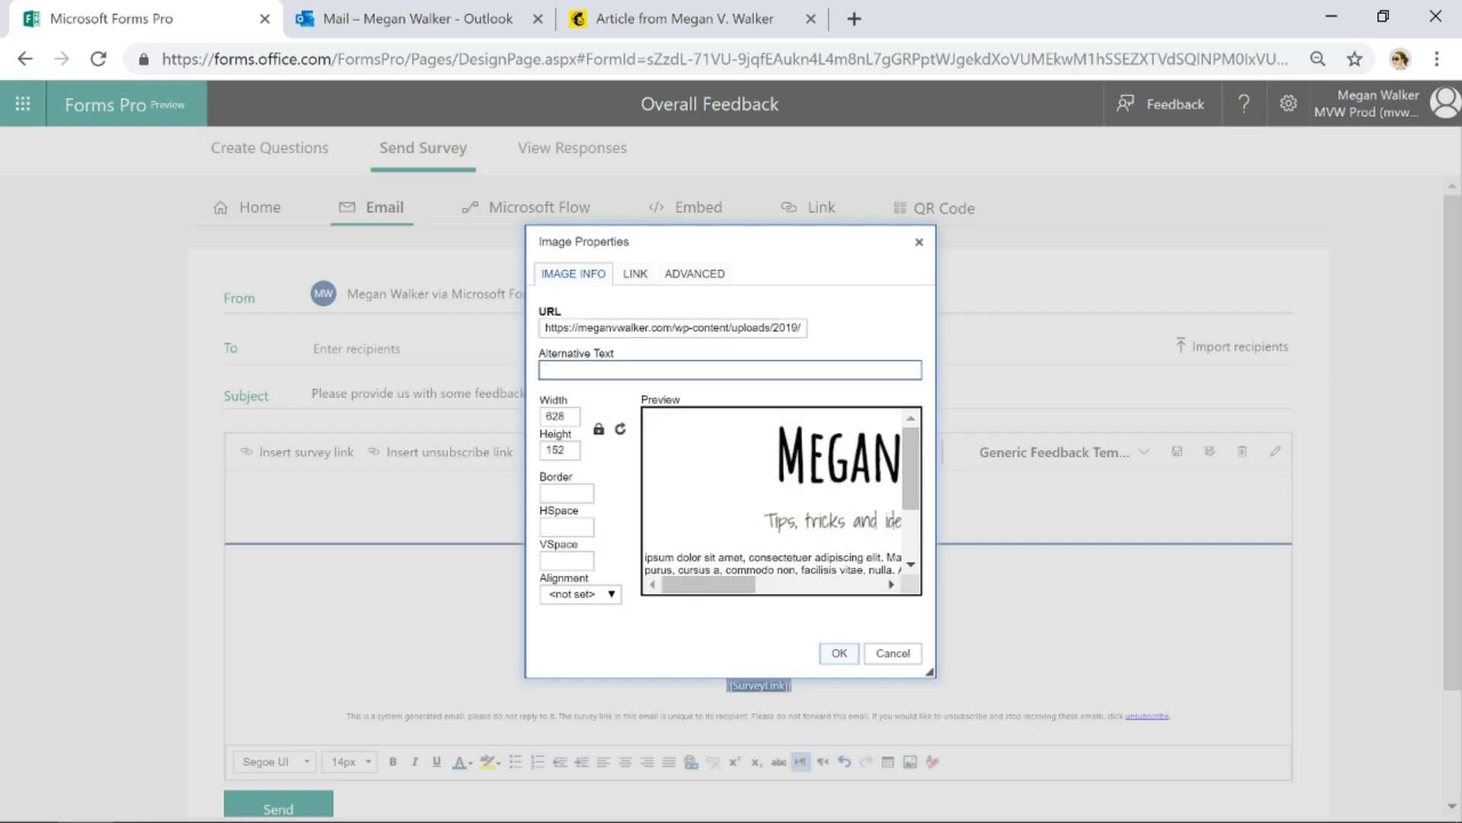
pyautogui.moveTo(861, 511); pyautogui.dragTo(757, 459)
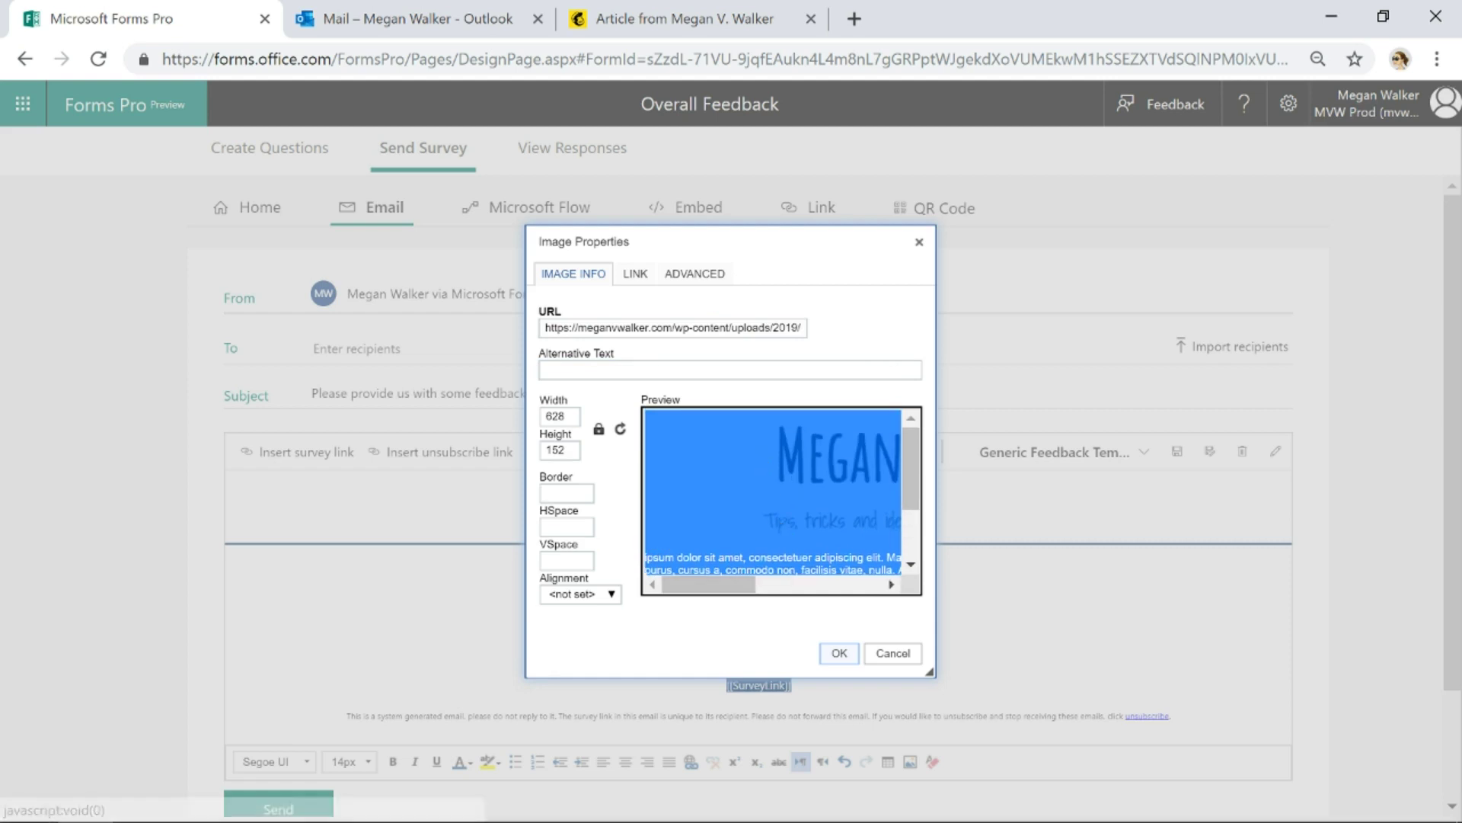
pyautogui.click(541, 370)
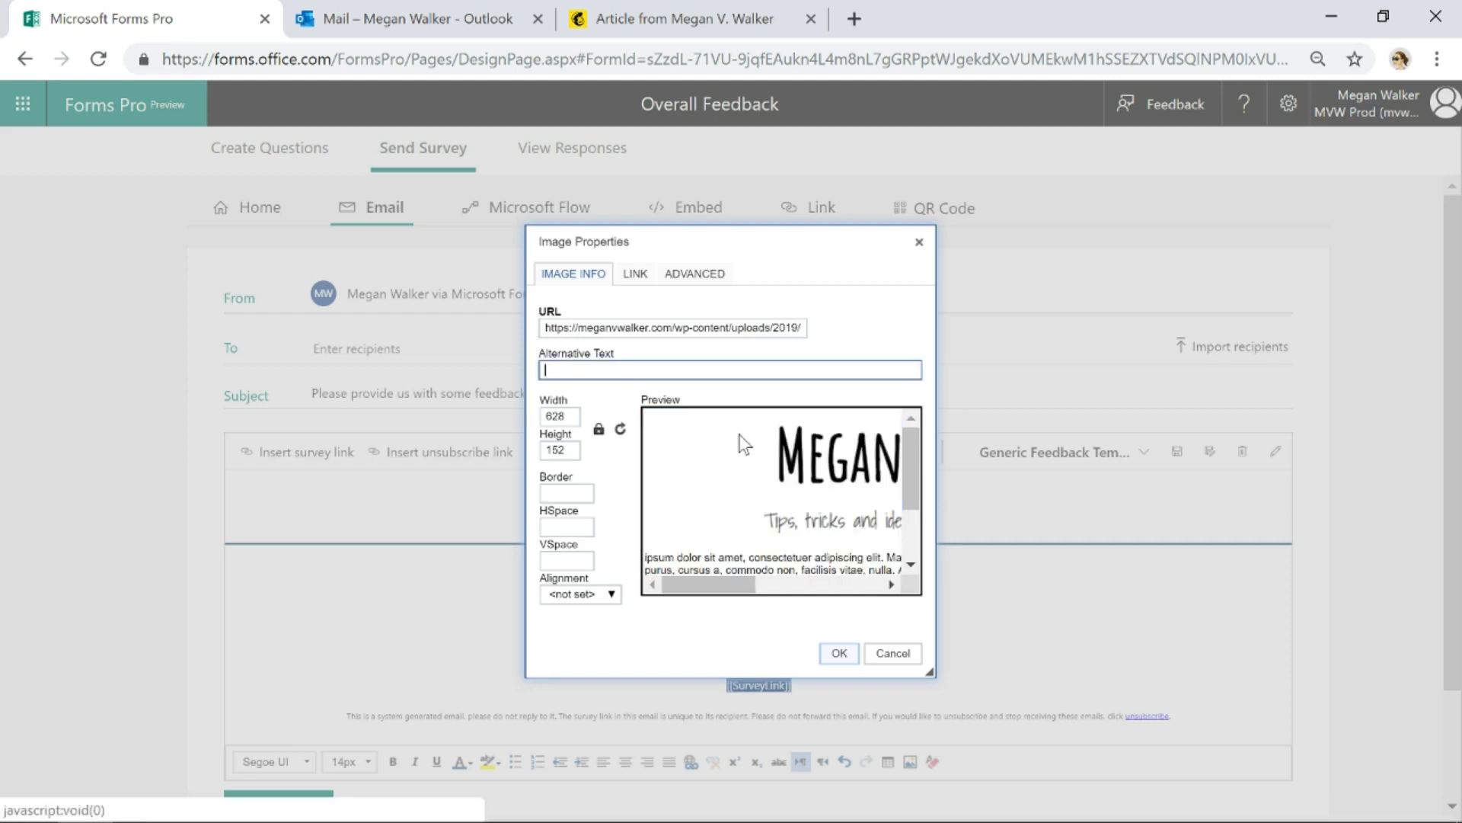
pyautogui.write('Megan V Walker')
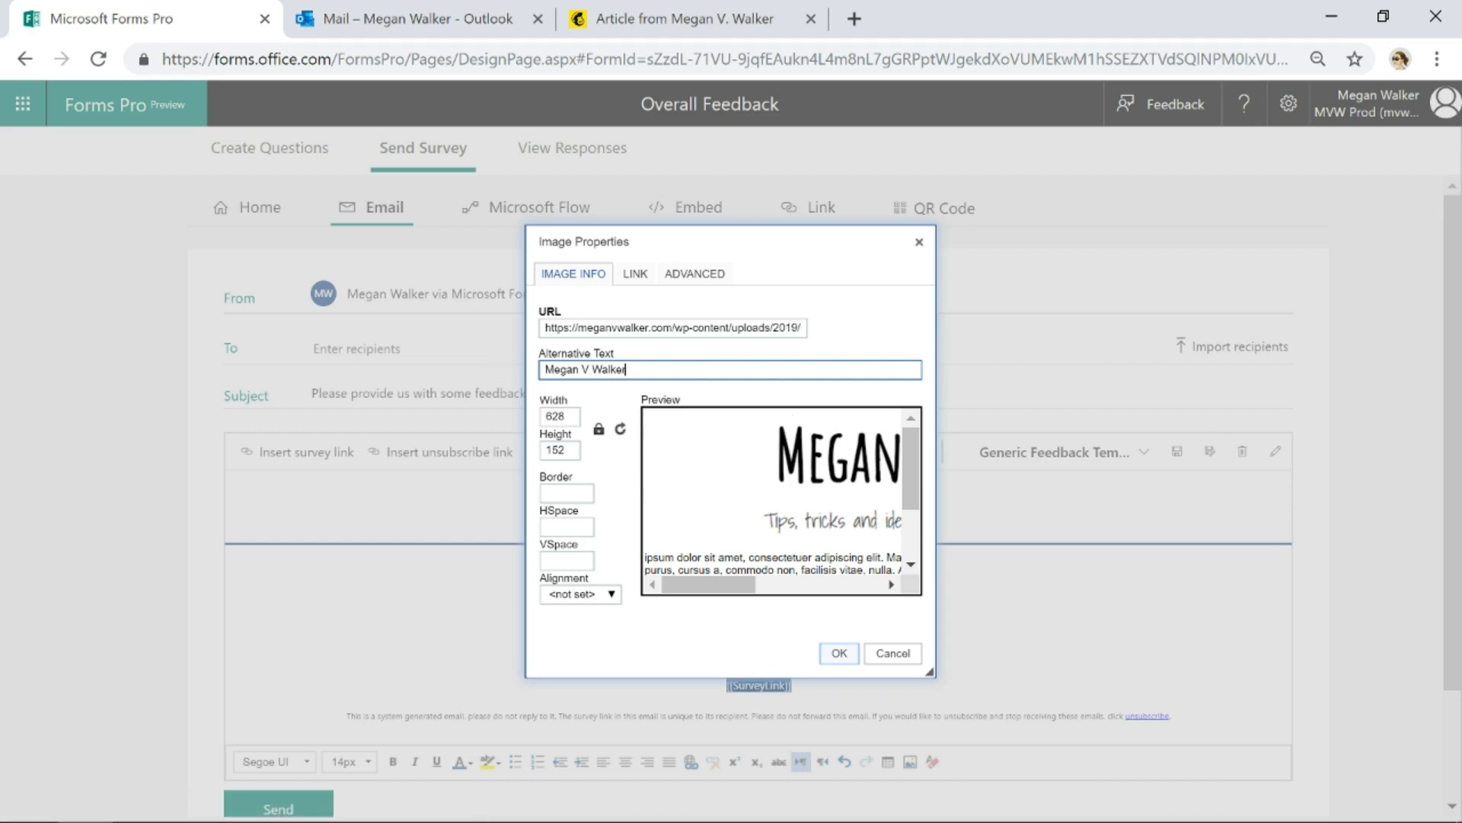
# Link the banner image to the author's website URL
pyautogui.click(636, 273)
pyautogui.click(607, 323)
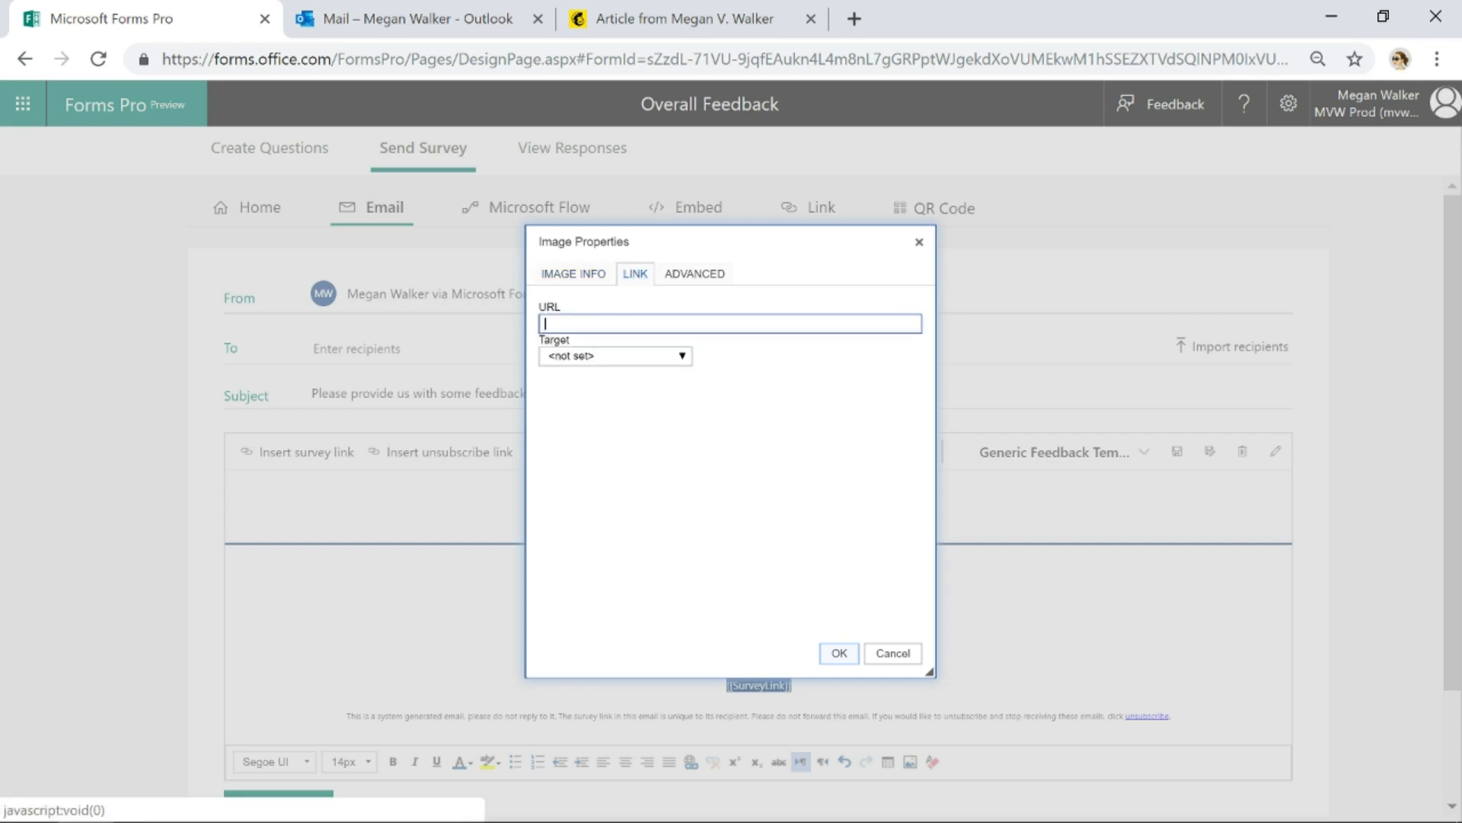
pyautogui.write('htpps://')
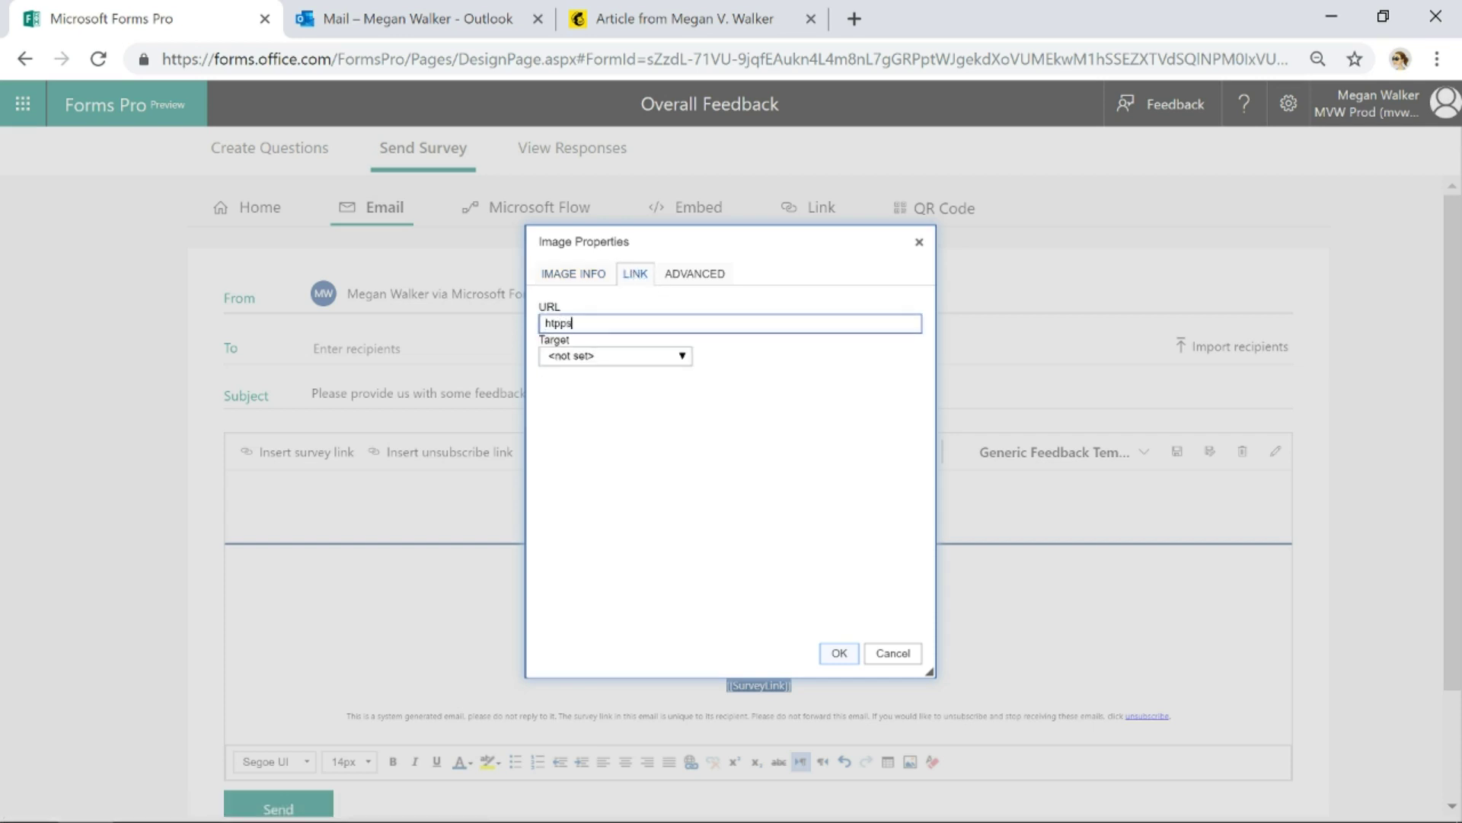
pyautogui.press('BackSpace')
pyautogui.press('BackSpace')
pyautogui.press('BackSpace')
pyautogui.press('BackSpace')
pyautogui.press('BackSpace')
pyautogui.write('ht')
pyautogui.press('BackSpace')
pyautogui.write('tps://meganvwalker.com')
# Insert the linked banner image into the top of the email body
pyautogui.click(839, 653)
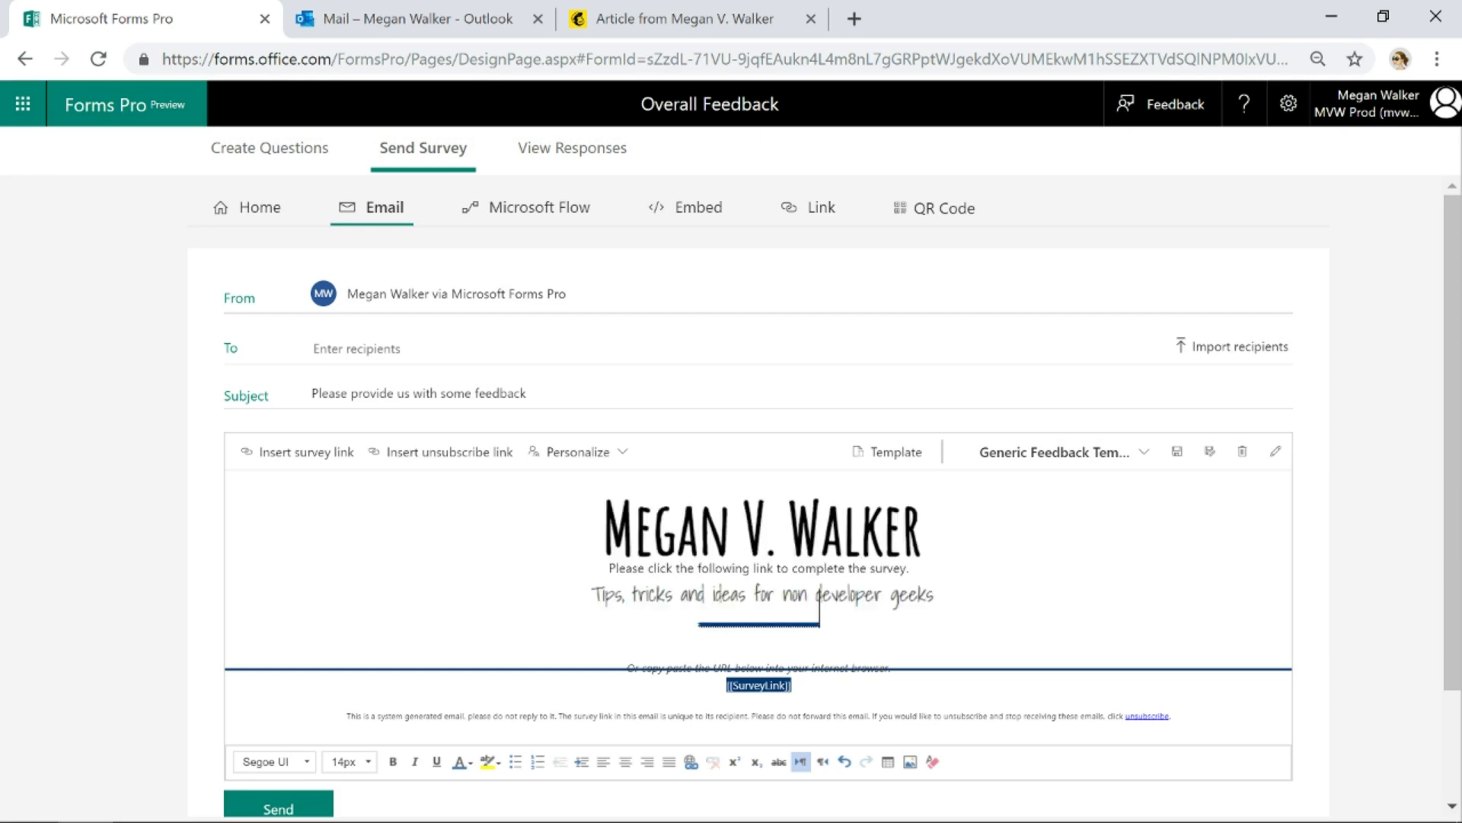
pyautogui.click(1044, 573)
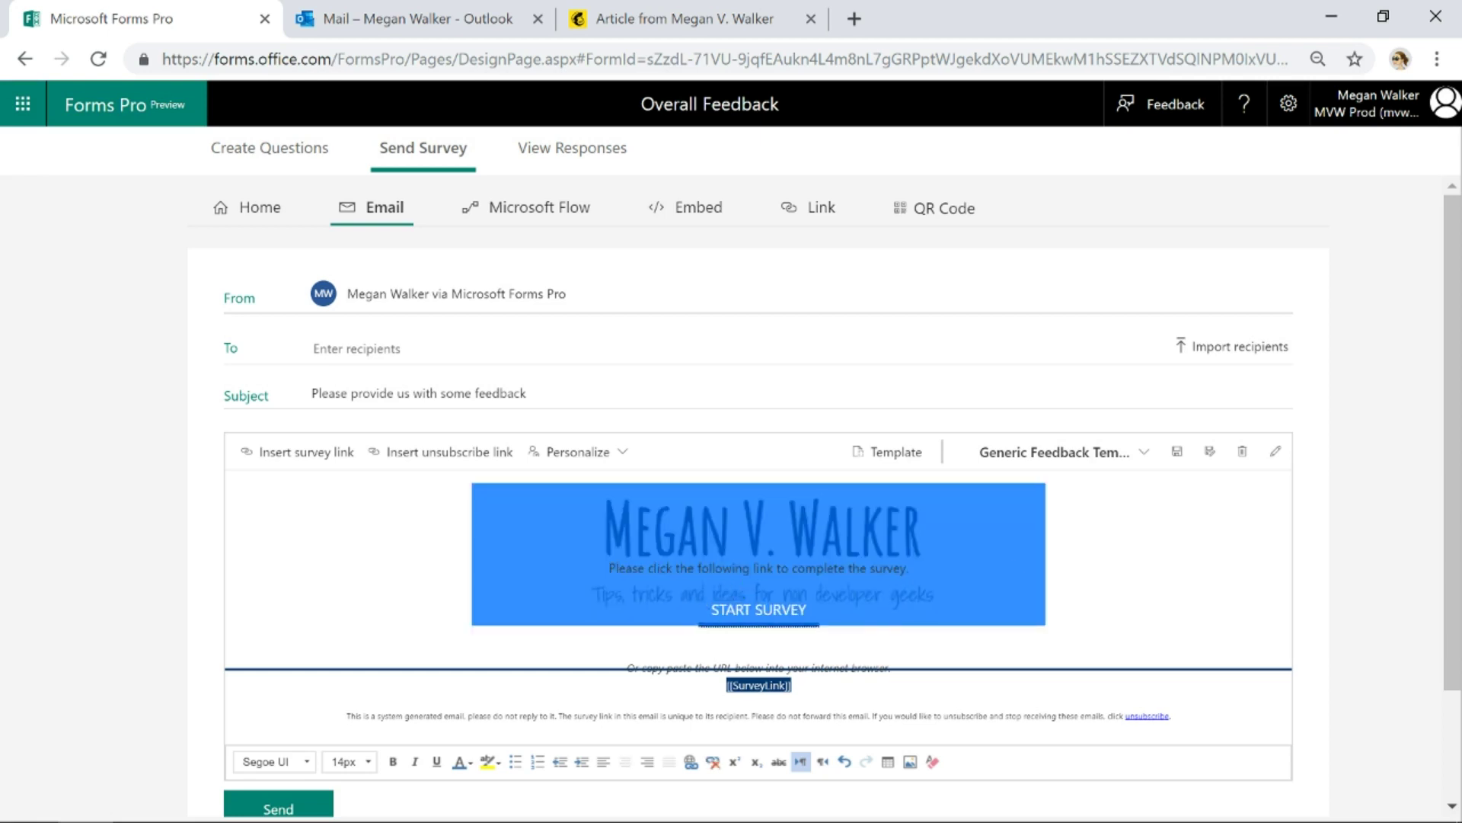
pyautogui.click(1055, 579)
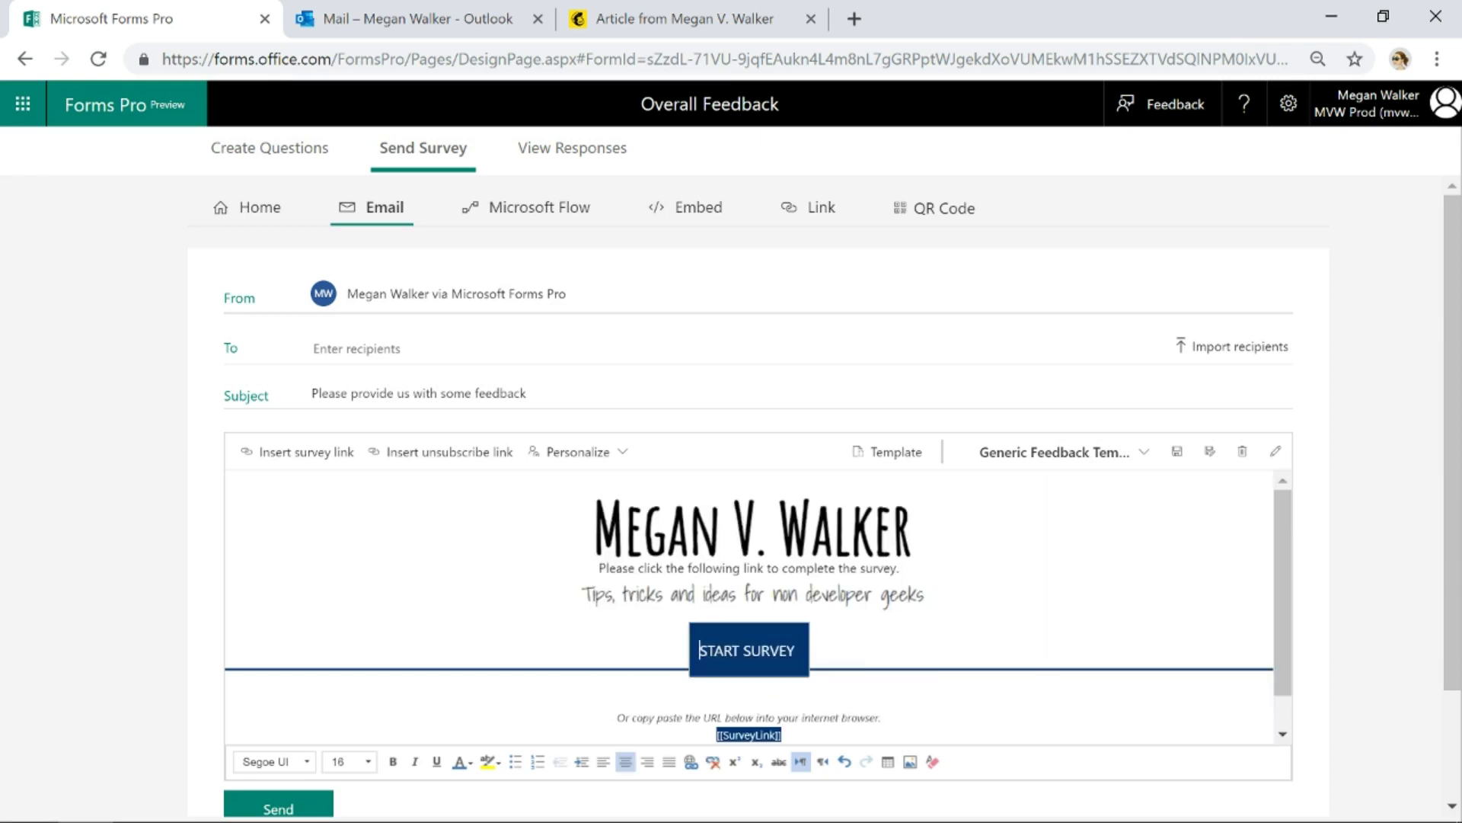
pyautogui.click(754, 600)
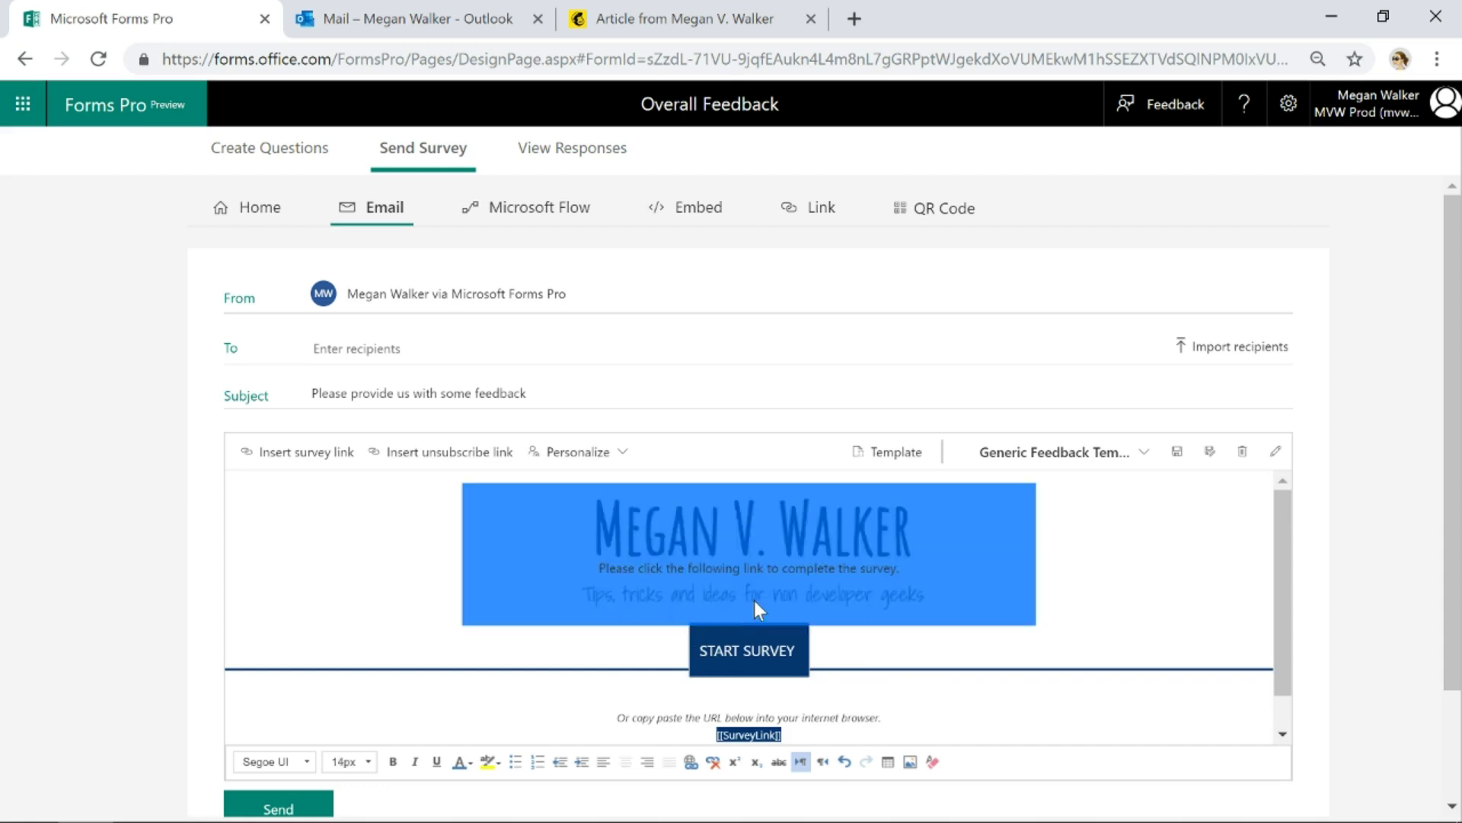
pyautogui.click(811, 633)
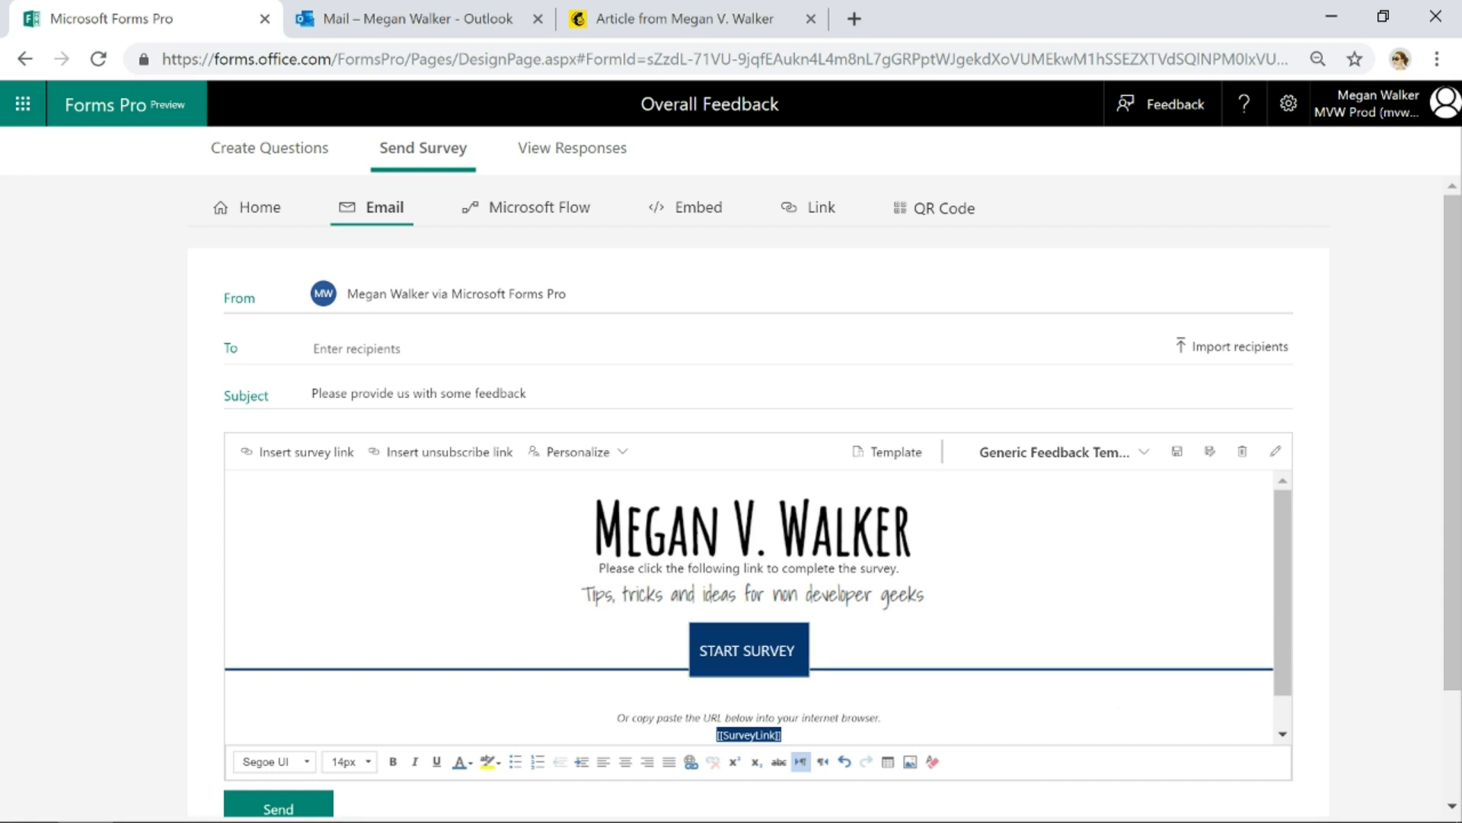
# Push the survey instructions and START SURVEY below the divider with a blank line above
pyautogui.click(598, 568)
pyautogui.press('Return')
pyautogui.press('Return')
pyautogui.press('Return')
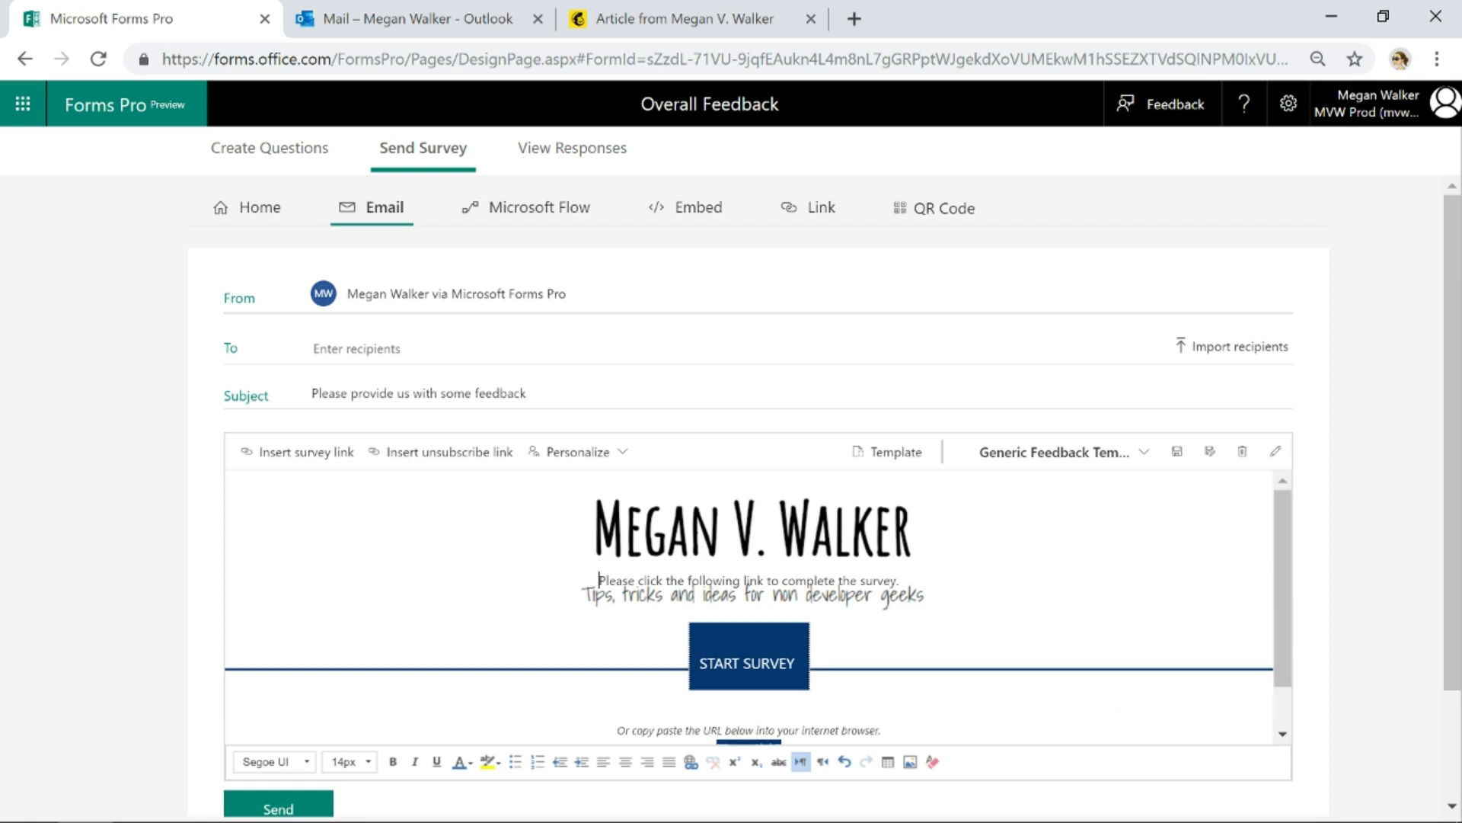
pyautogui.press('Return')
pyautogui.press('Return')
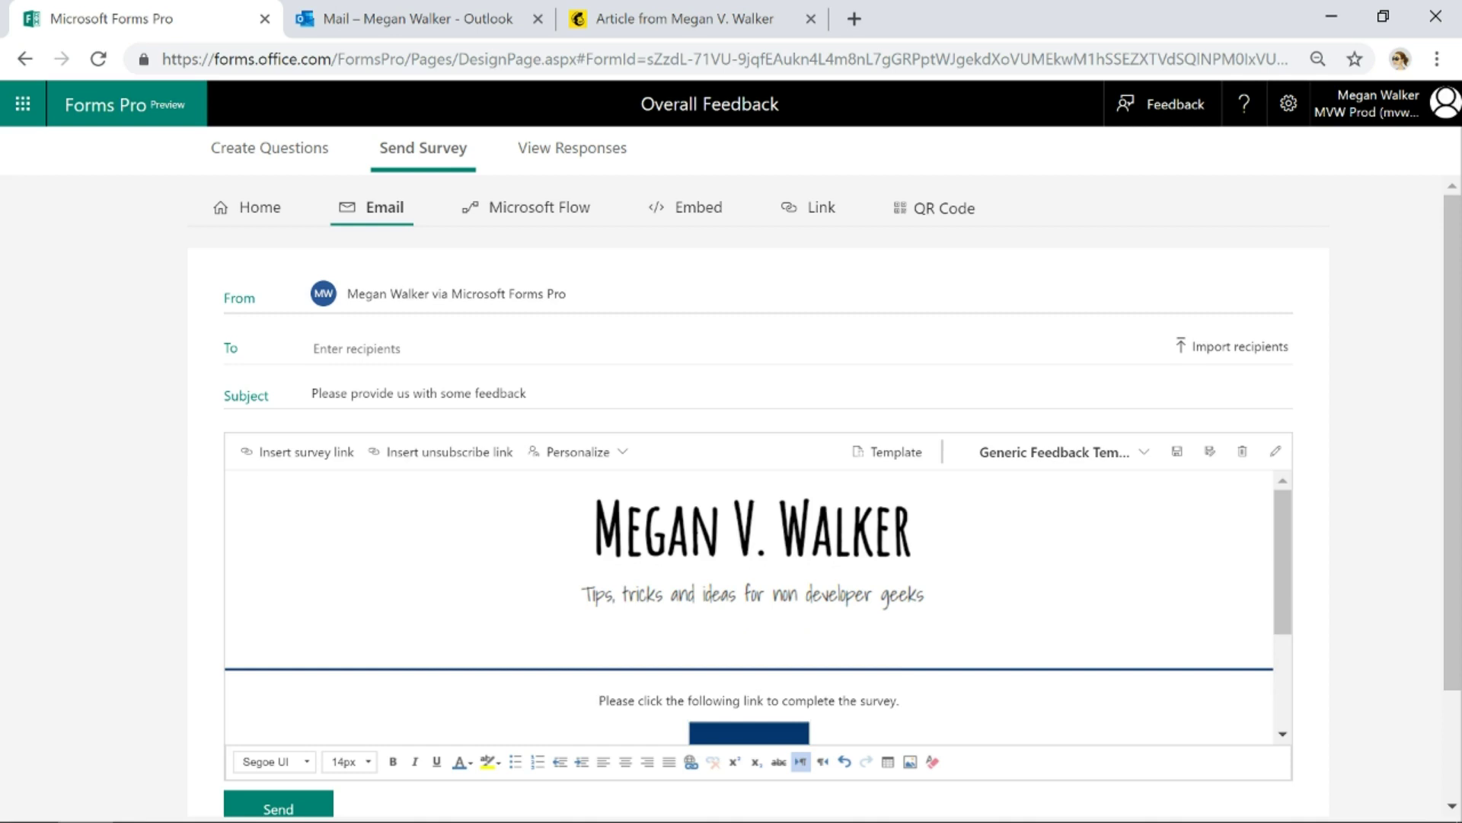
pyautogui.press('BackSpace')
pyautogui.press('Return')
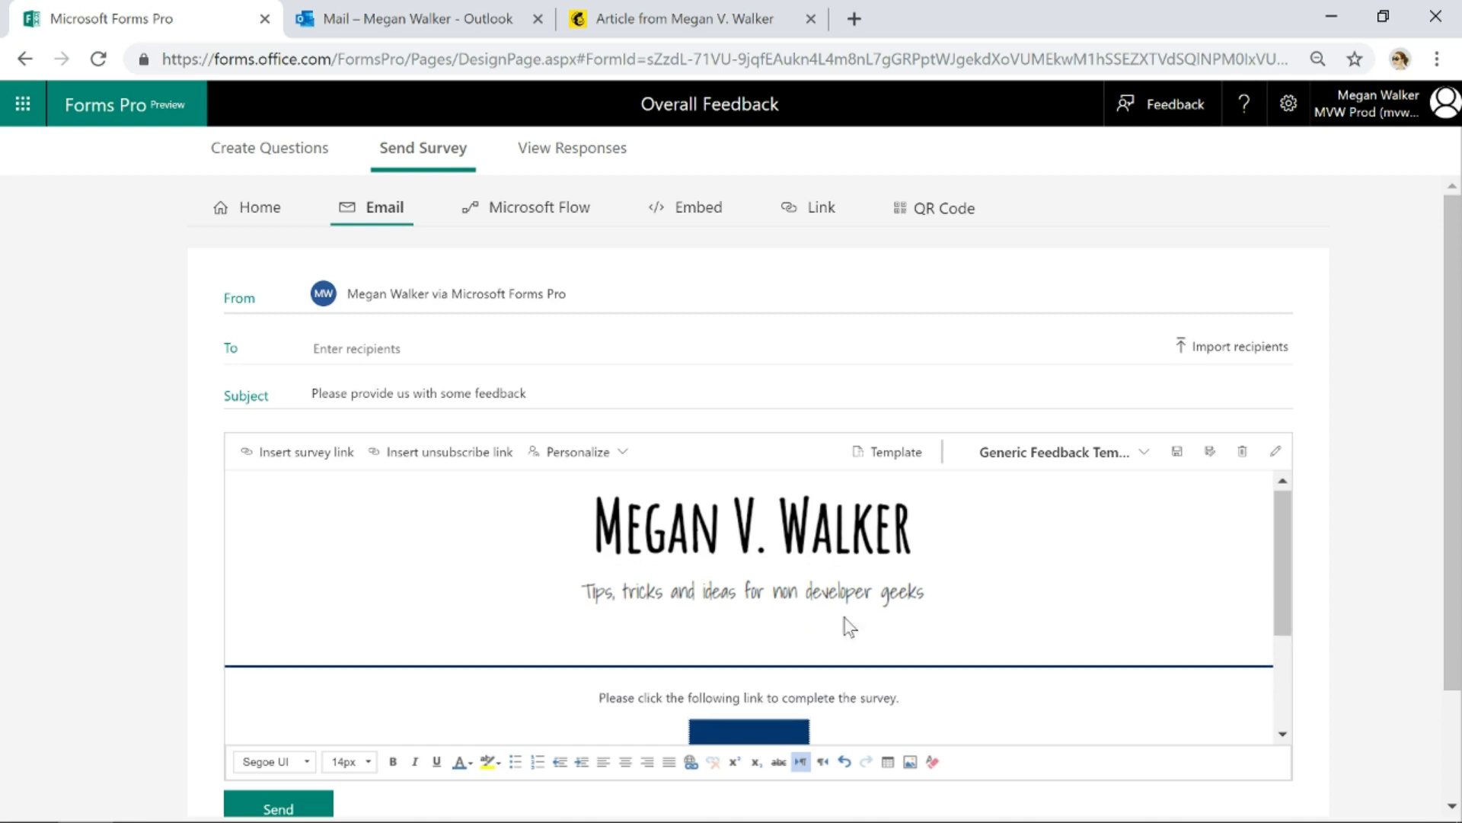
pyautogui.scroll(-3, 849, 620)
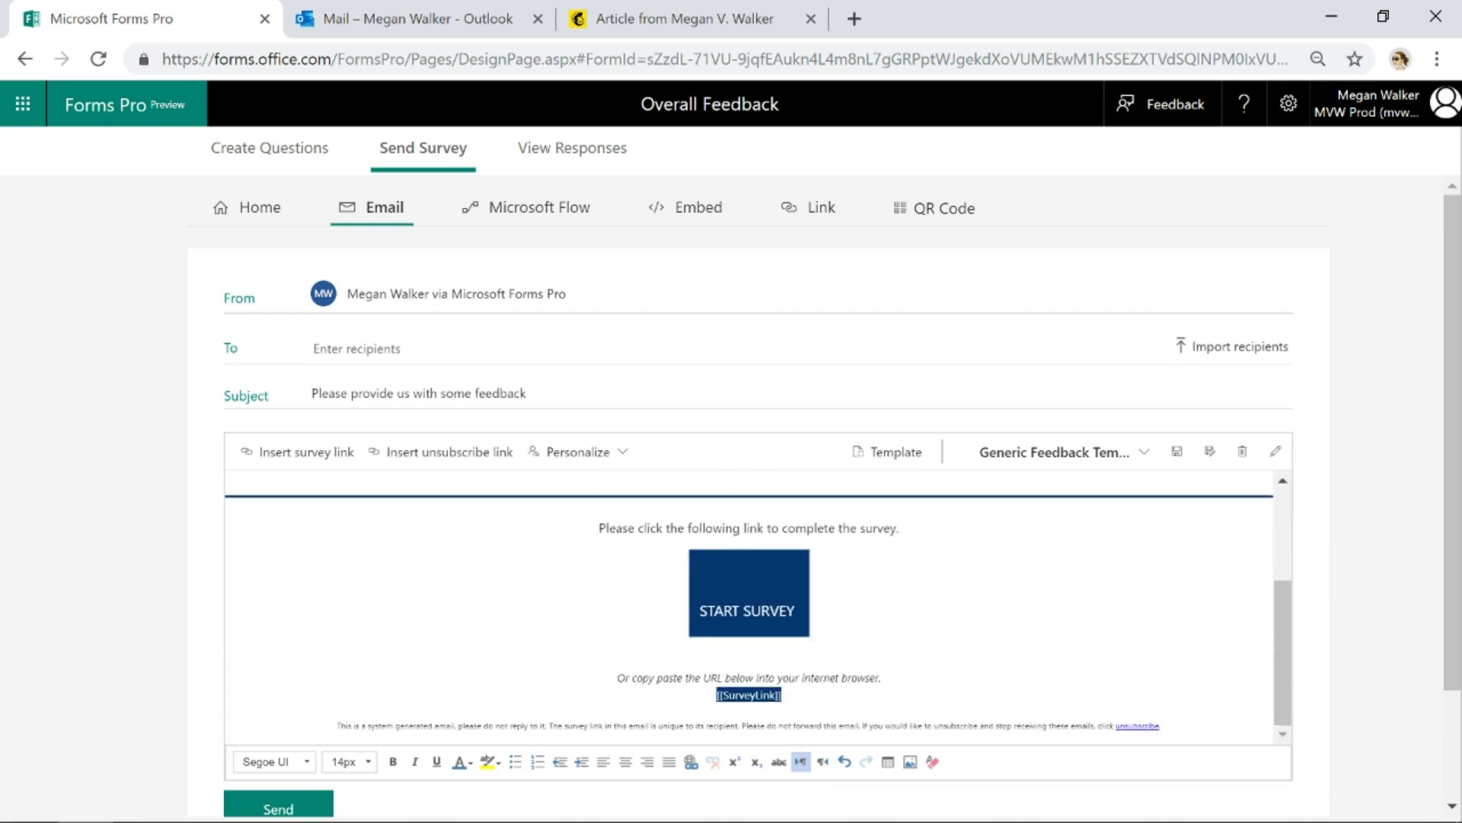
pyautogui.scroll(3, 1021, 591)
pyautogui.scroll(-3, 796, 579)
pyautogui.press('Return')
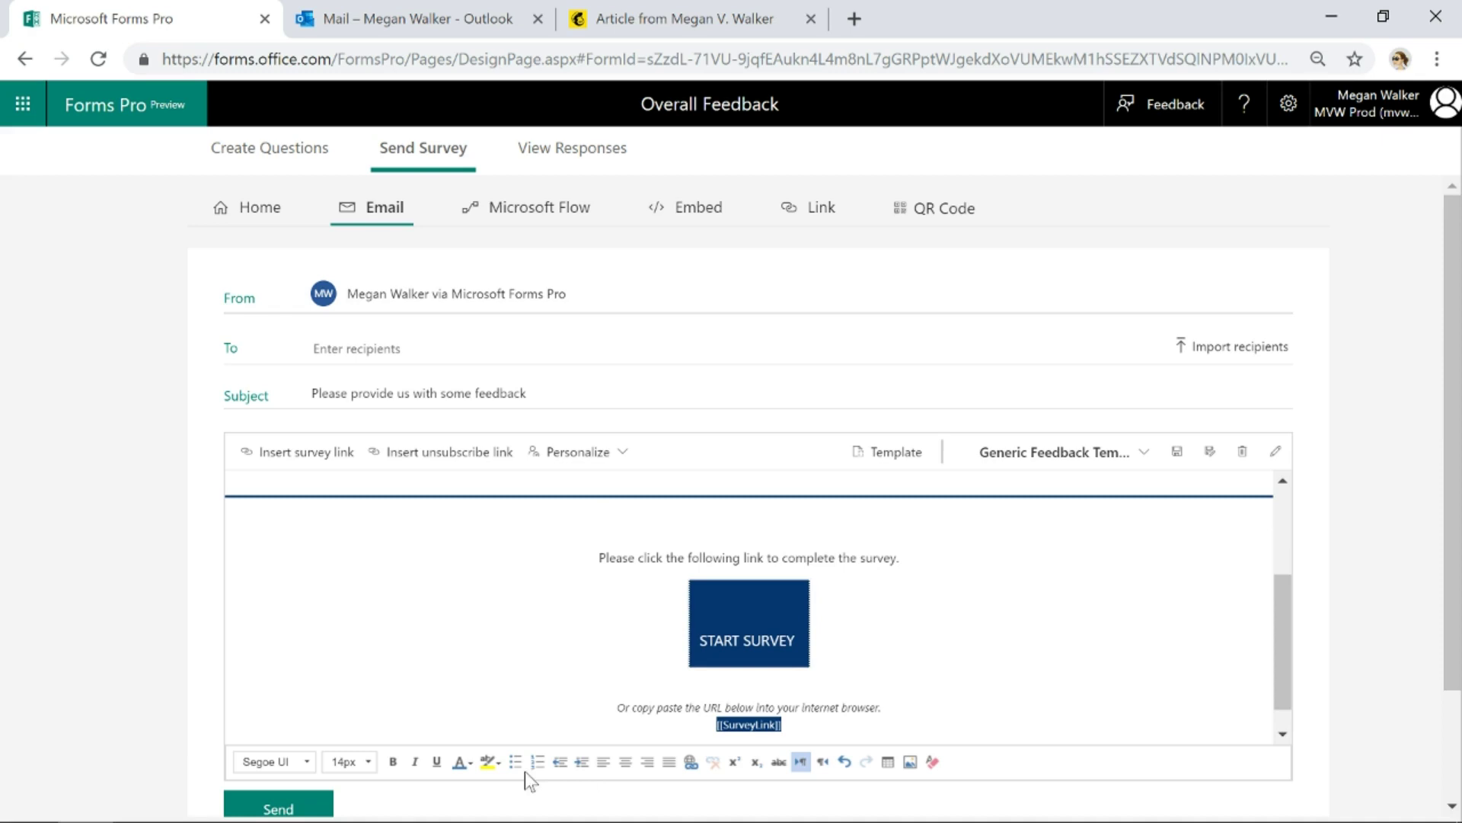
# Add a left-aligned 'Hi [[FirstName]]' greeting on the empty first line
pyautogui.click(604, 761)
pyautogui.write('Hi')
pyautogui.click(597, 460)
pyautogui.click(579, 493)
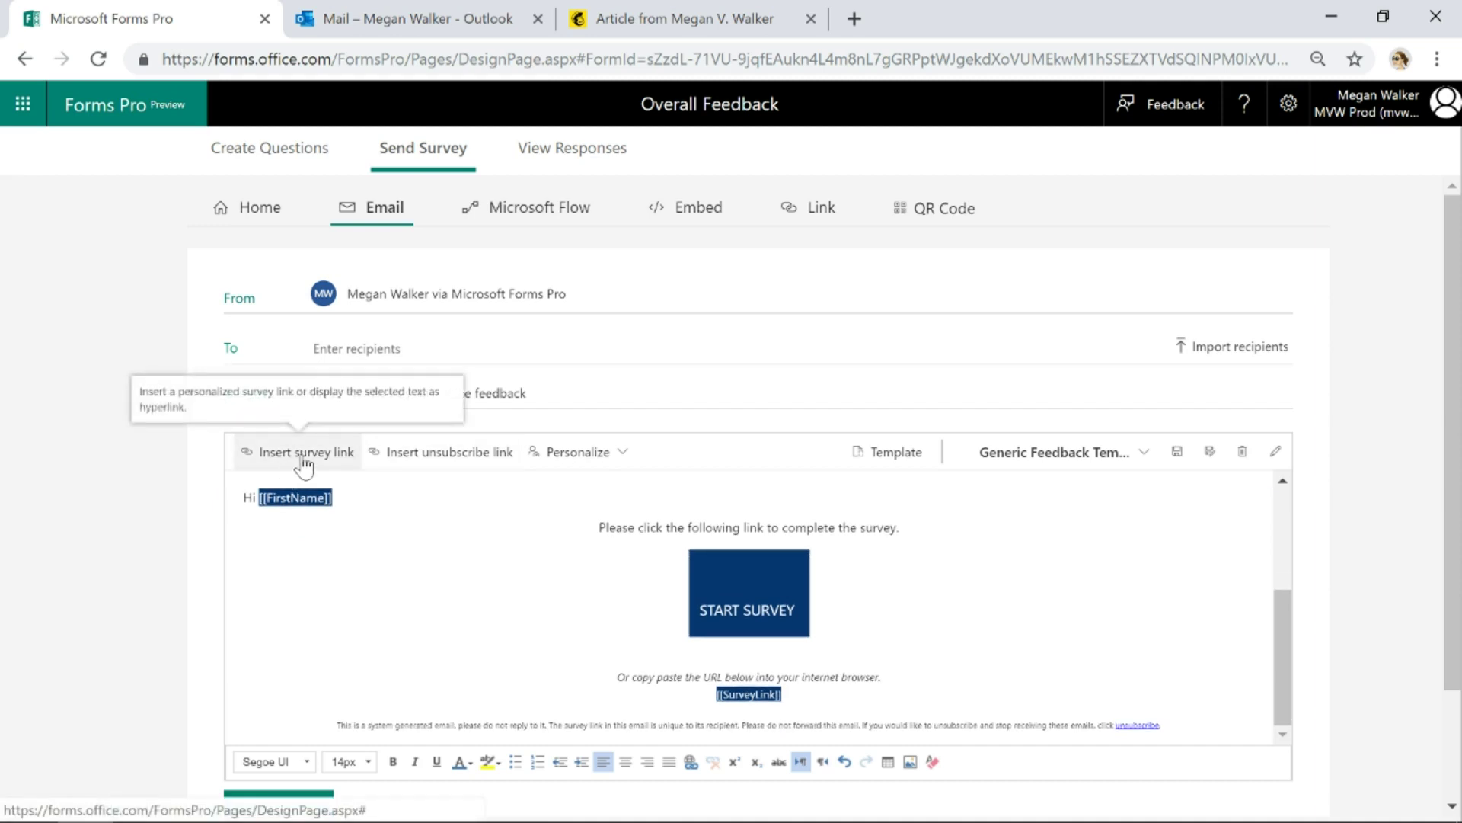
pyautogui.click(749, 578)
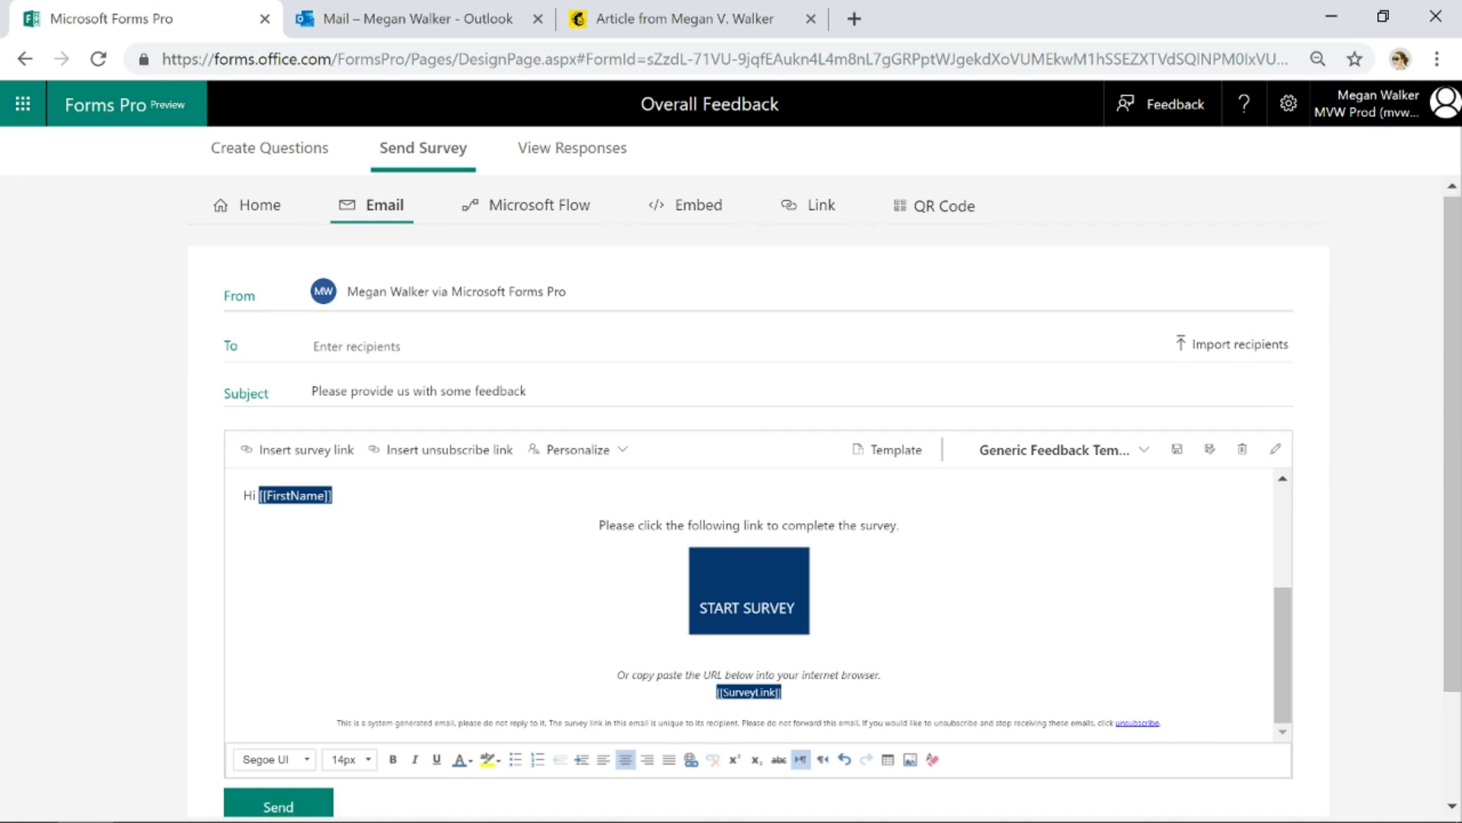
pyautogui.scroll(-2, 745, 562)
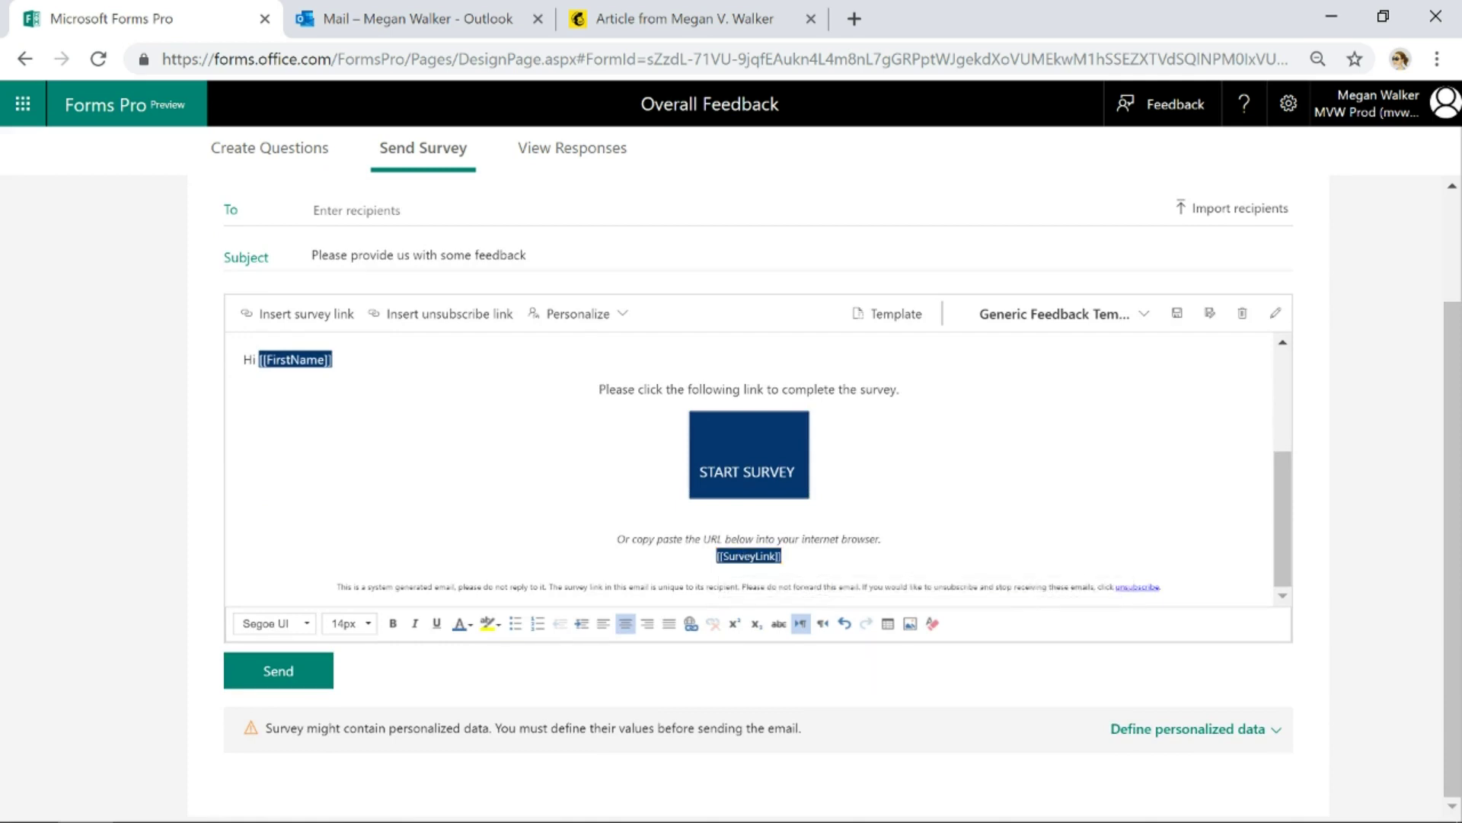
# Delete the footer disclaimer line, then restore it with undo
pyautogui.moveTo(1163, 587); pyautogui.dragTo(336, 586)
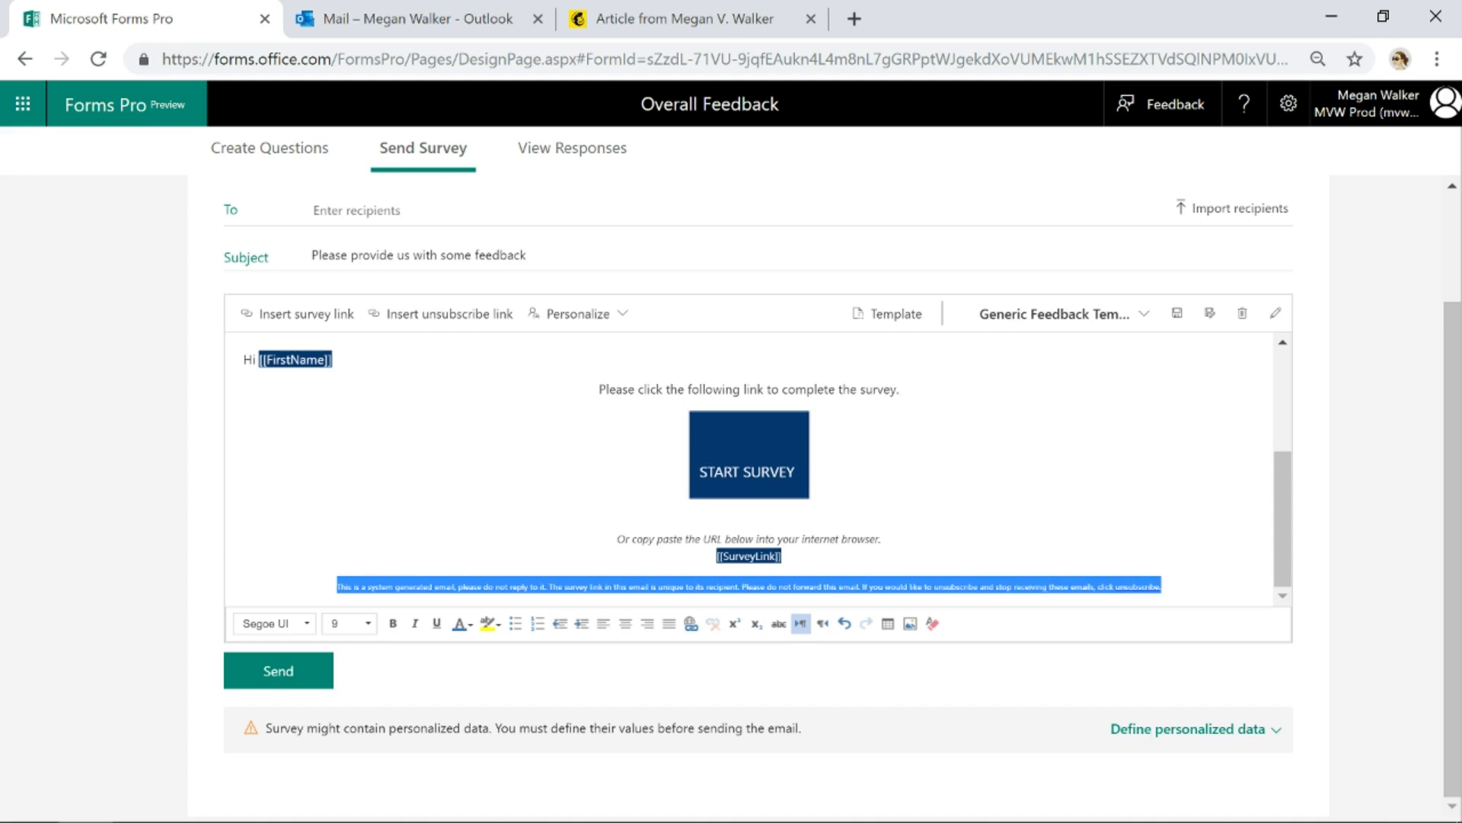
pyautogui.press('Delete')
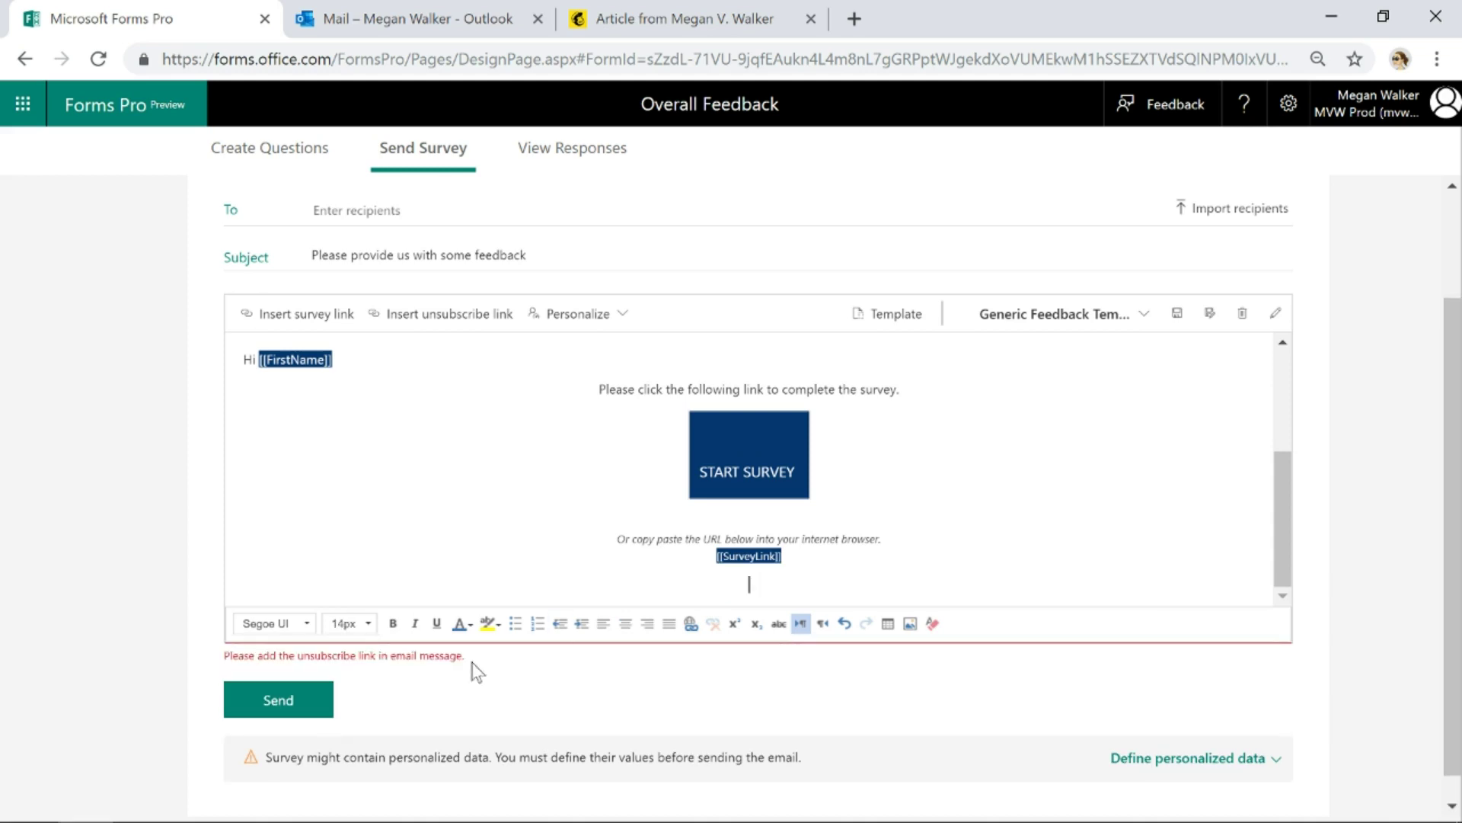
pyautogui.moveTo(224, 655); pyautogui.dragTo(480, 655)
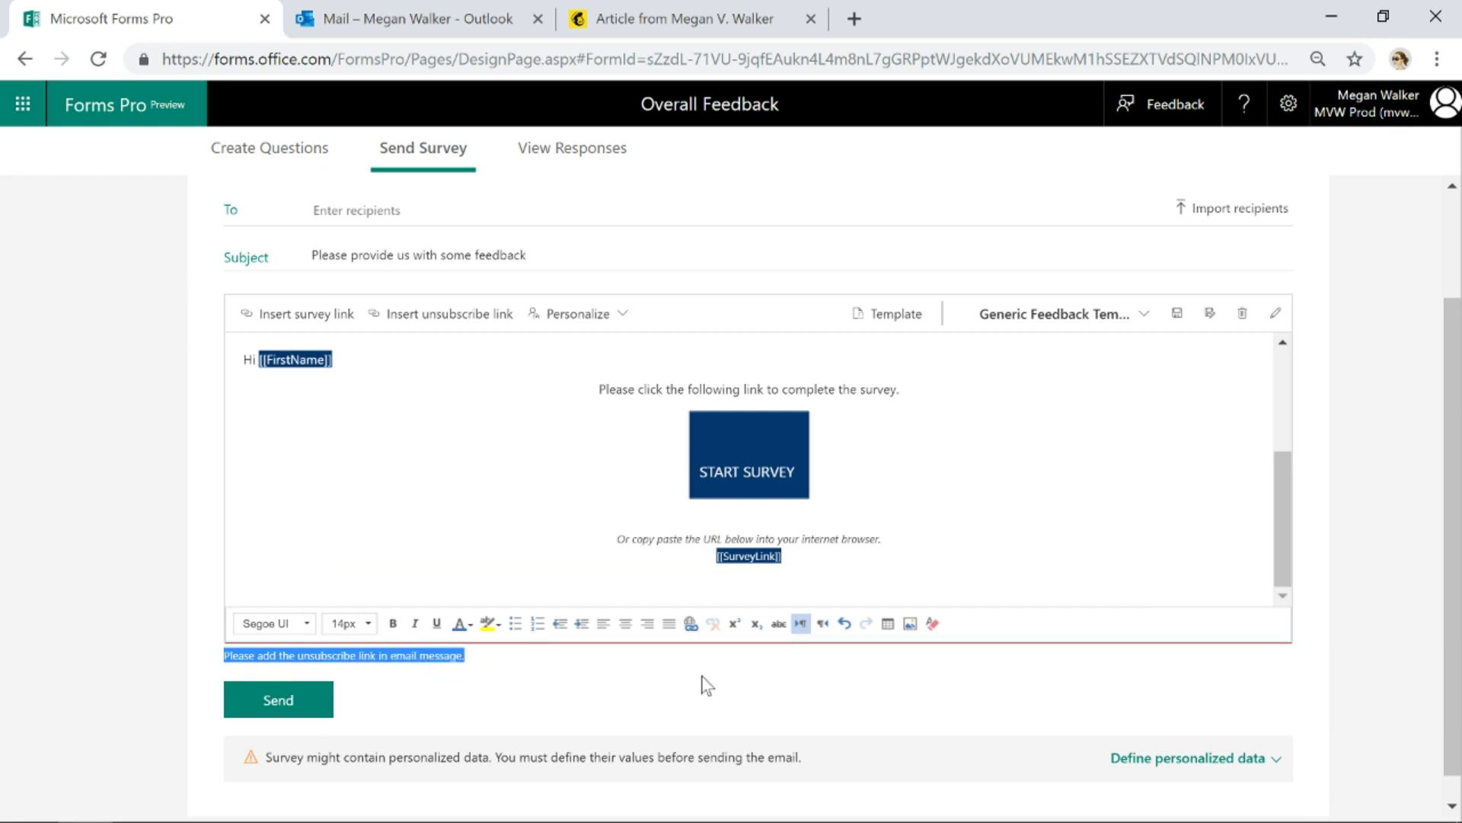
pyautogui.click(750, 585)
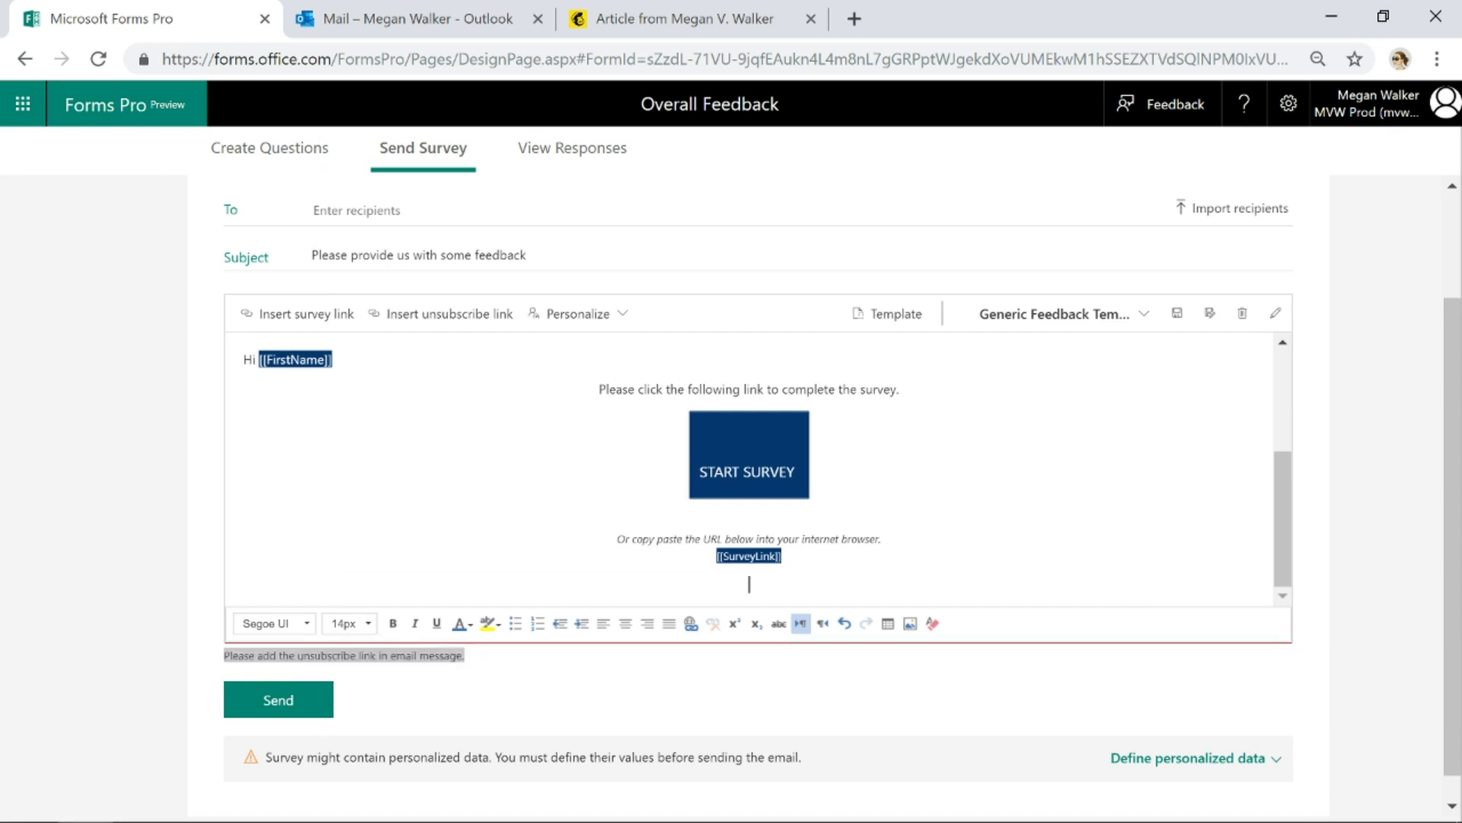
pyautogui.hotkey('ctrl', 'z')
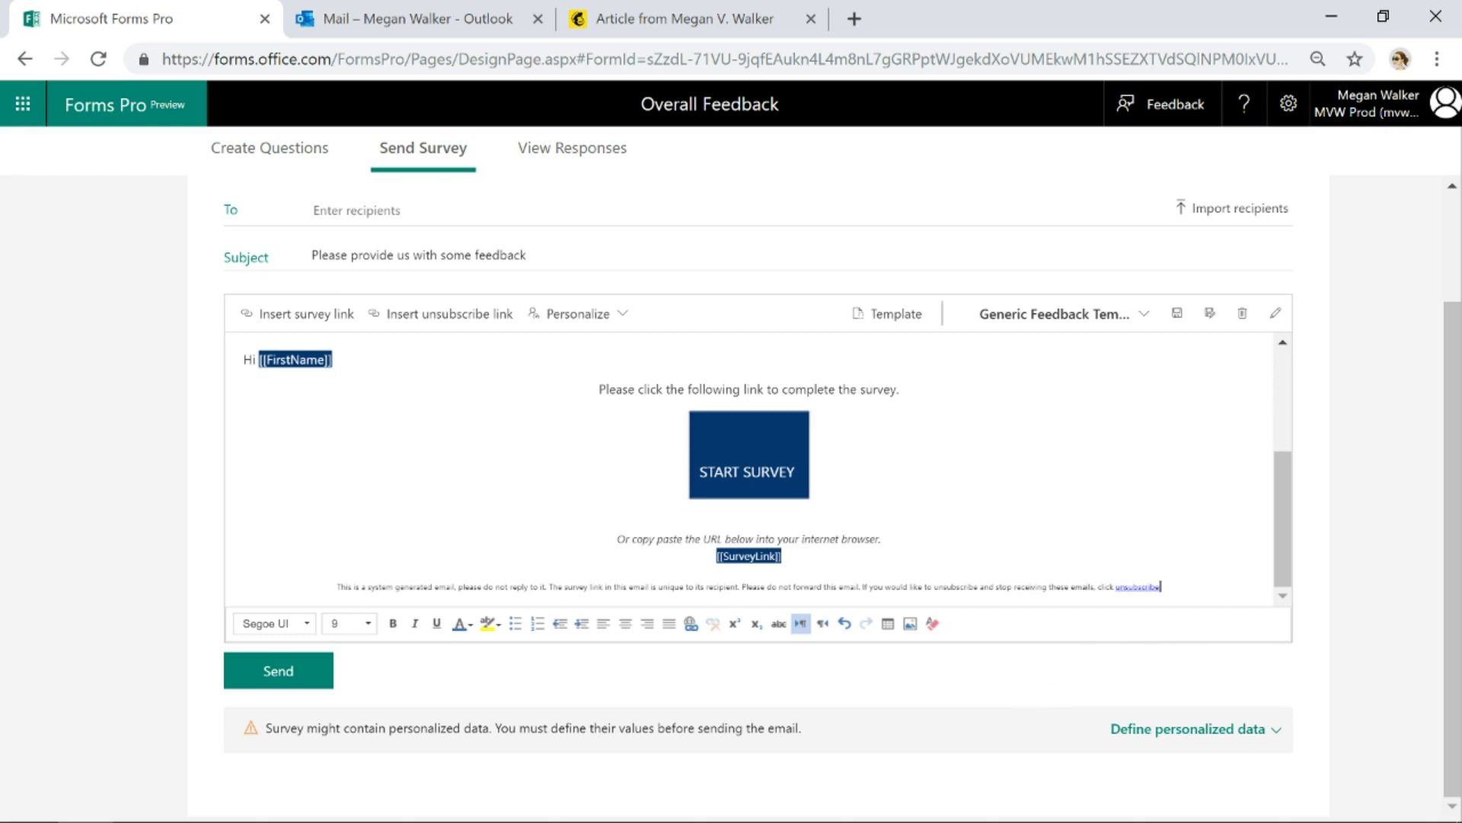
pyautogui.scroll(3, 749, 469)
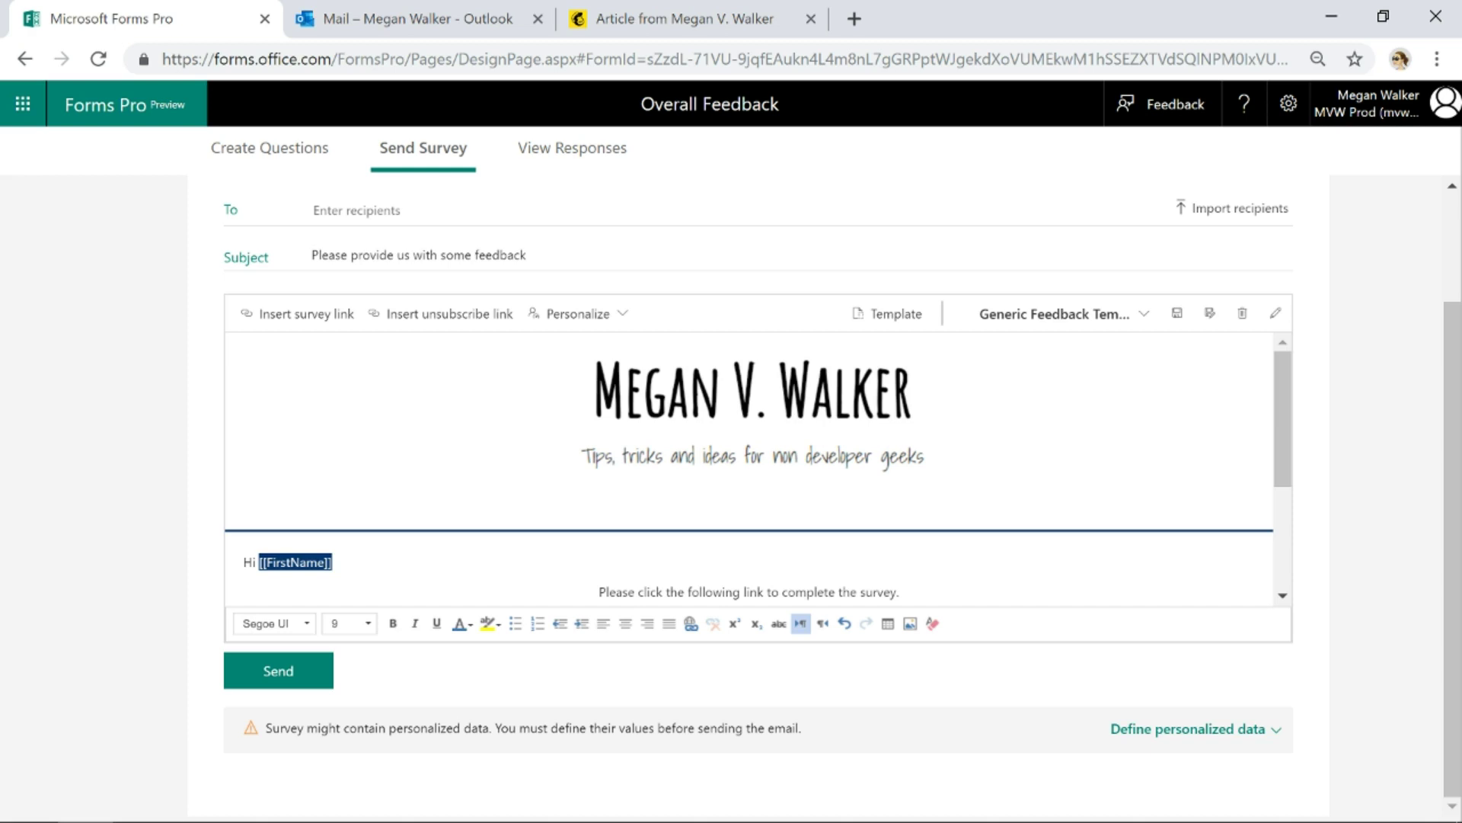
# Copy the newsletter header, image and article text from the Mailchimp campaign archive
pyautogui.click(663, 18)
pyautogui.scroll(-1, 495, 366)
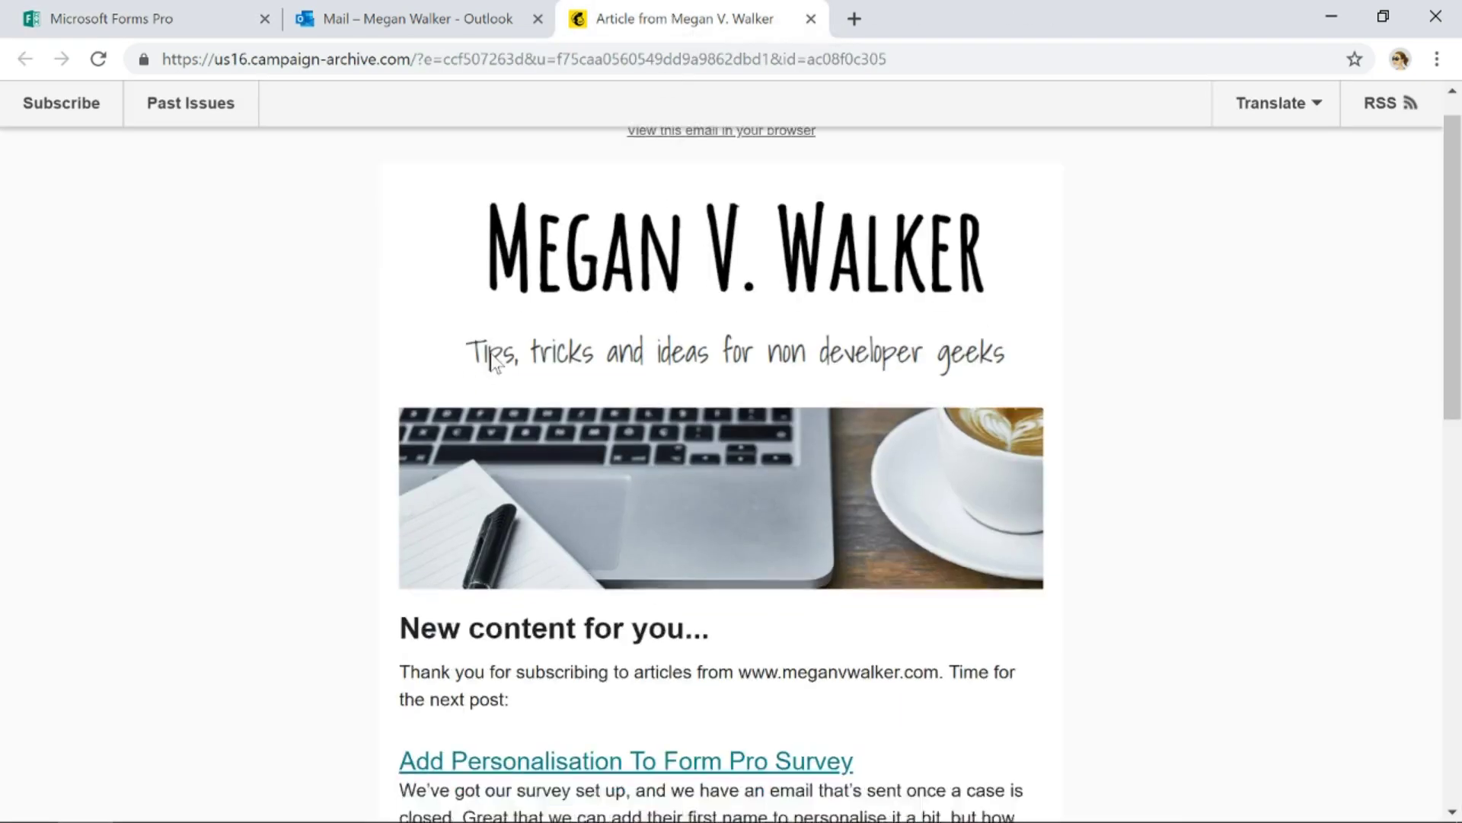
pyautogui.scroll(-1, 493, 362)
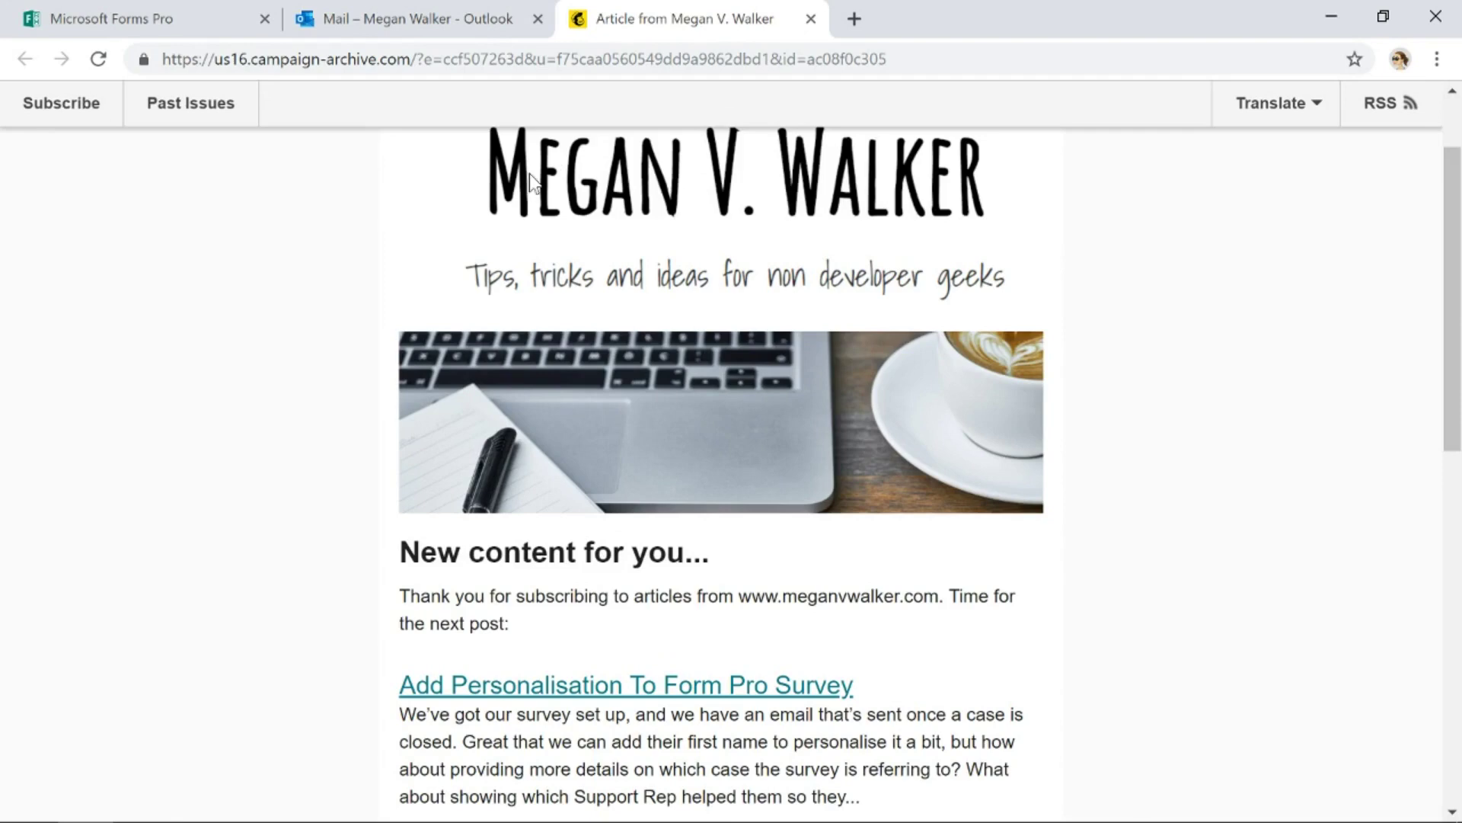
pyautogui.moveTo(531, 179); pyautogui.dragTo(1126, 406)
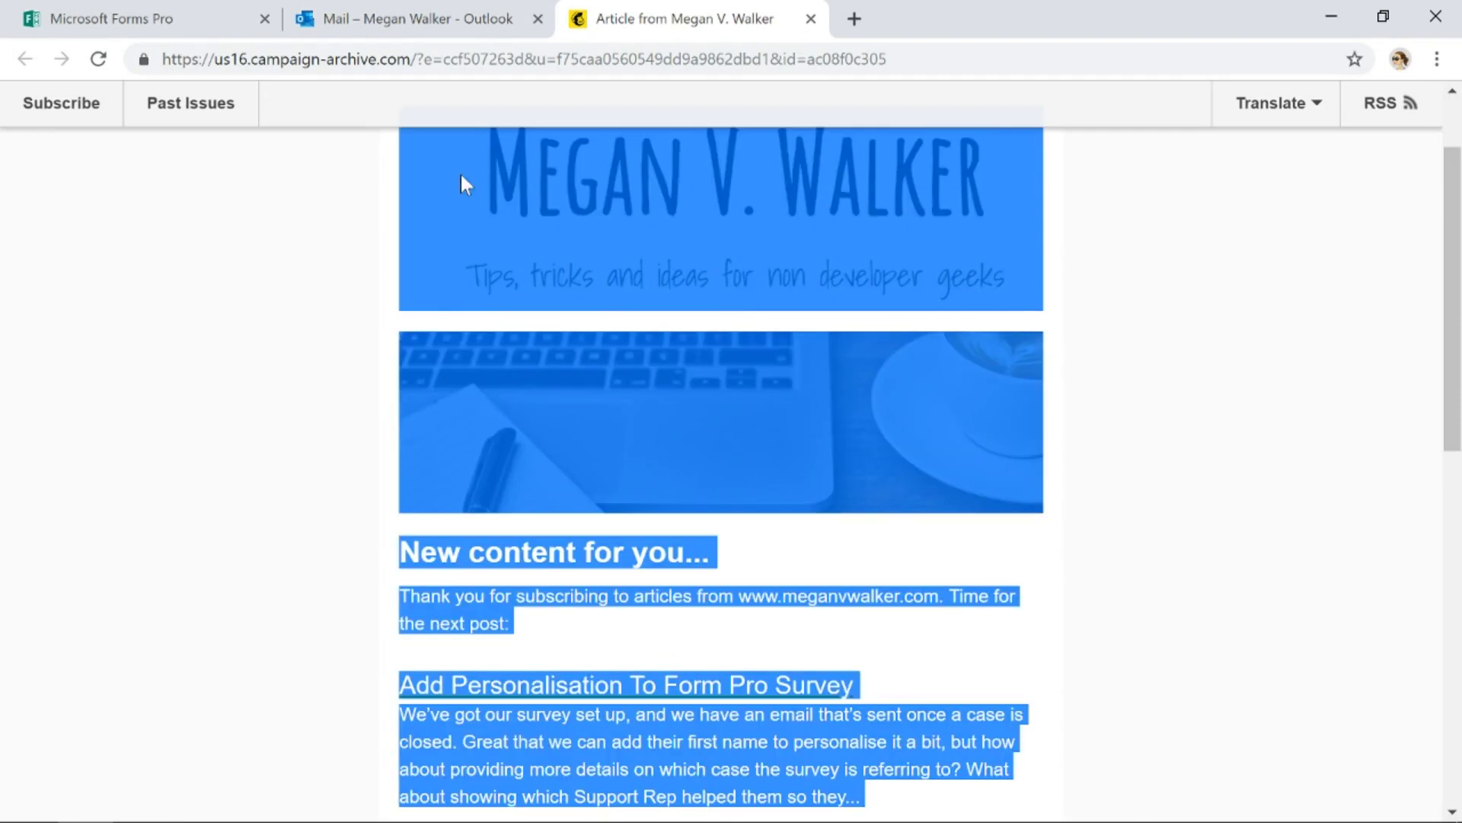
pyautogui.click(144, 20)
# Paste the copied newsletter content into the email body and scroll through it
pyautogui.hotkey('ctrl', 'v')
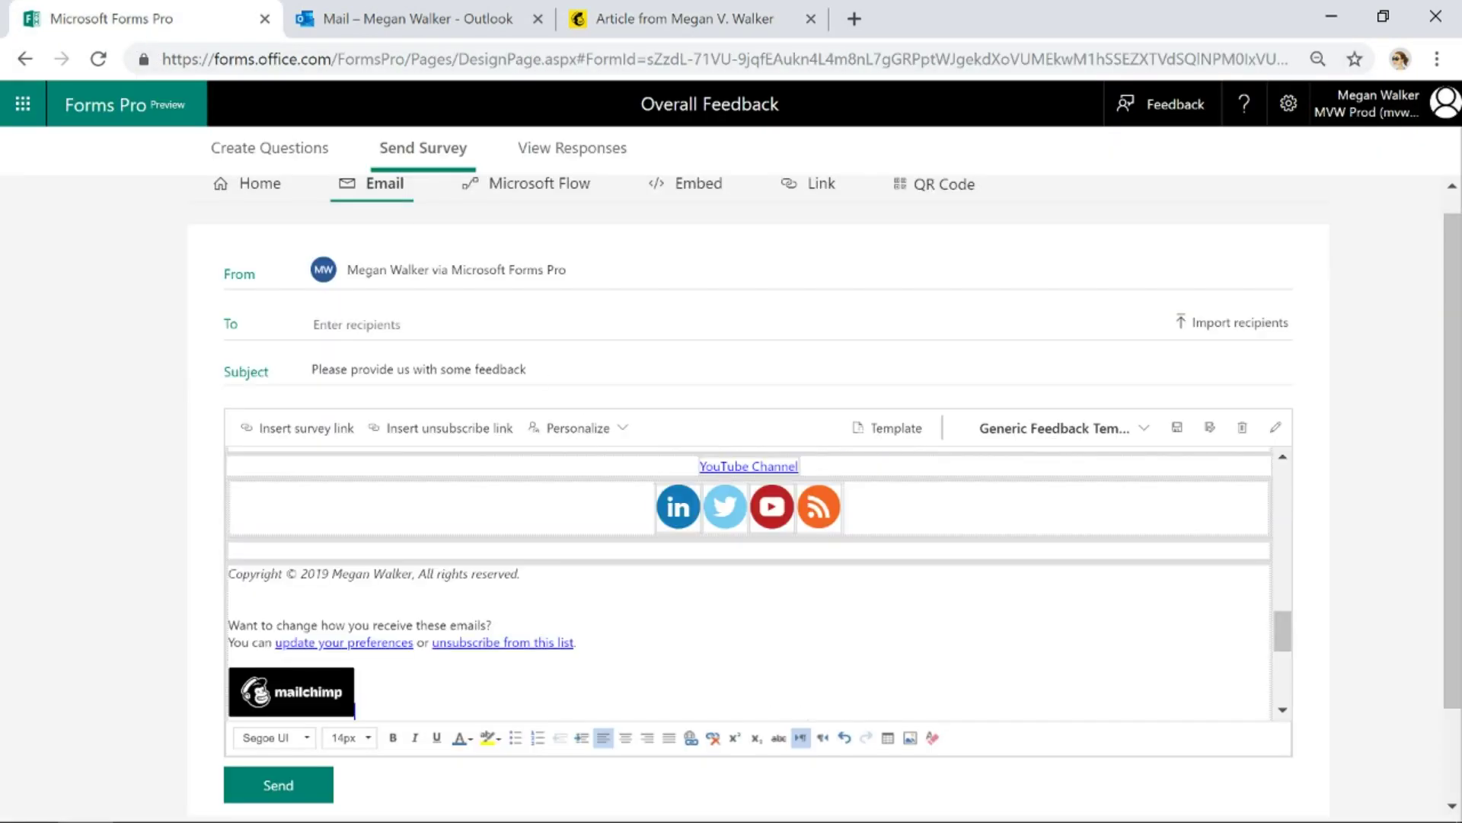
pyautogui.scroll(5, 762, 731)
pyautogui.scroll(10, 764, 686)
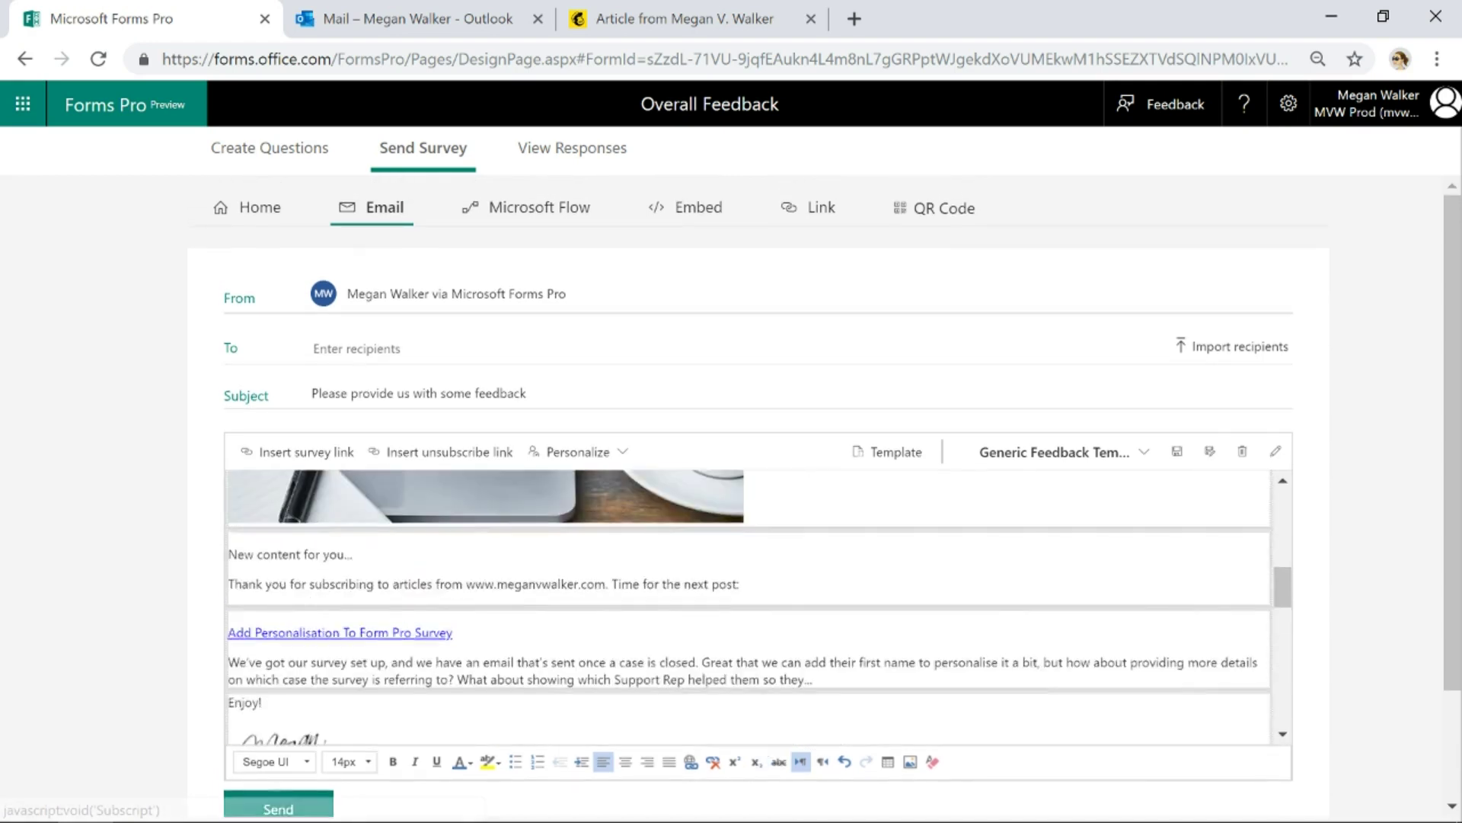
pyautogui.scroll(-6, 749, 607)
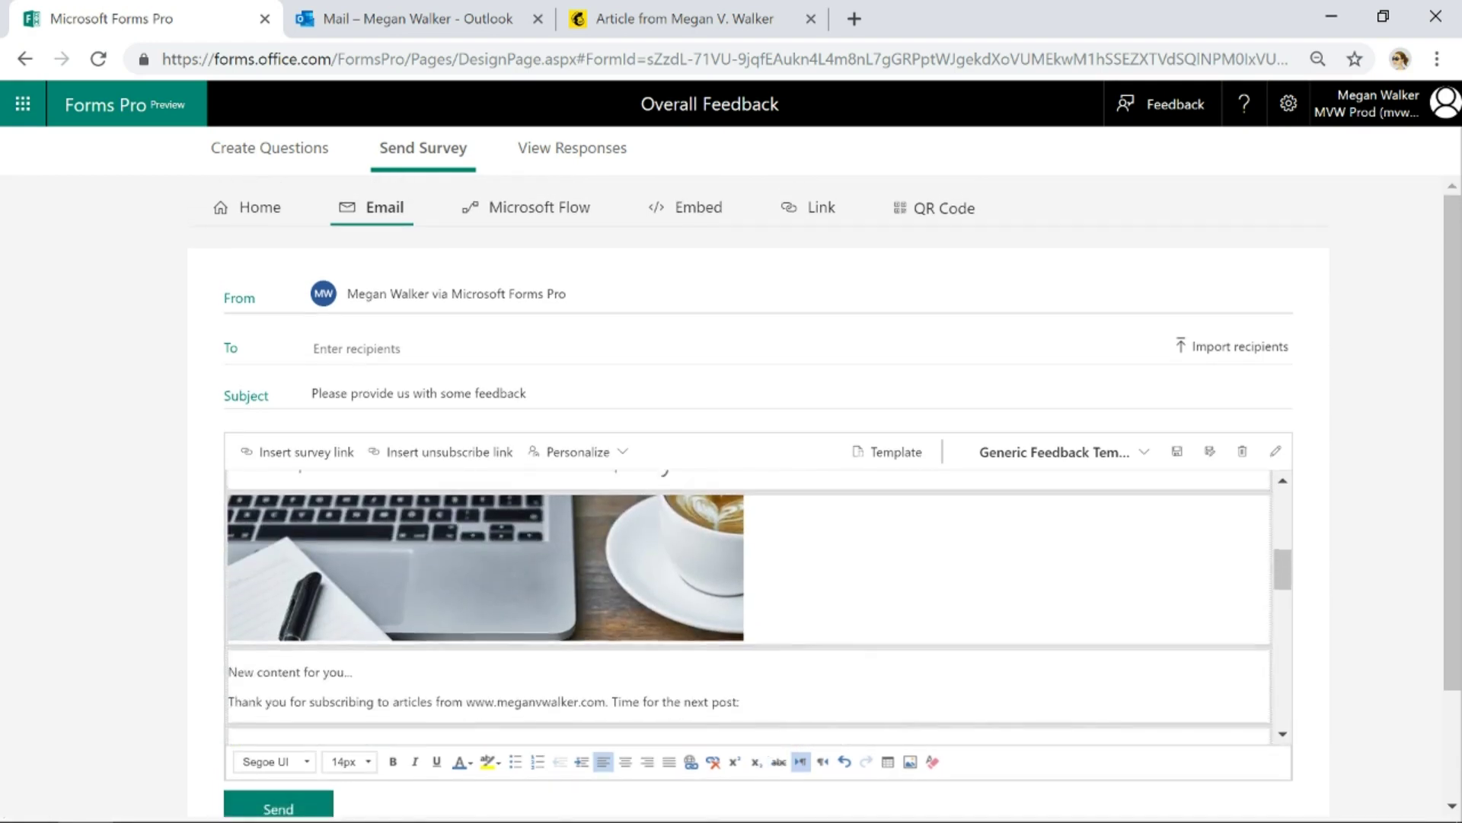
pyautogui.scroll(6, 749, 607)
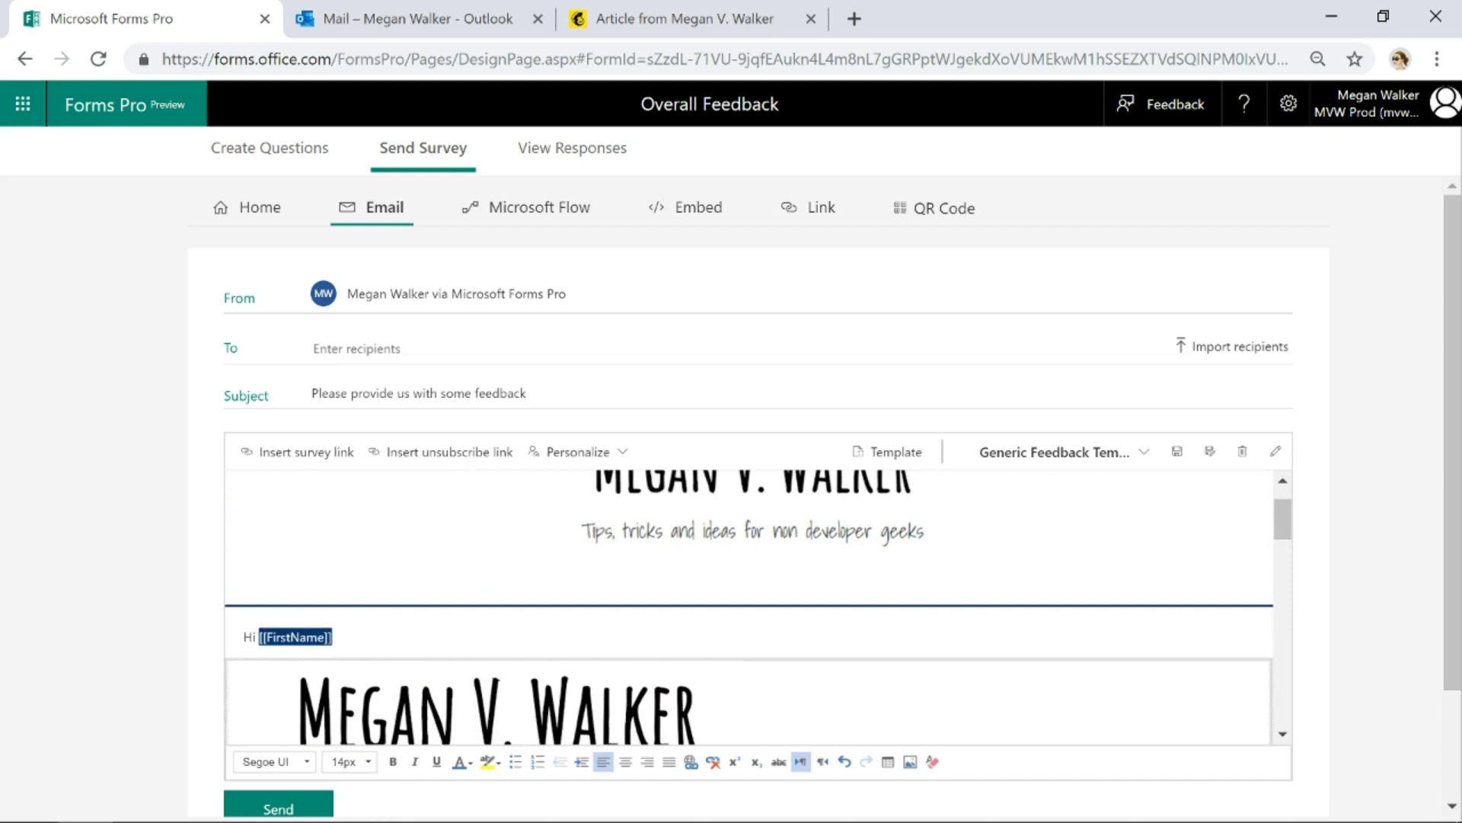
pyautogui.scroll(1, 906, 600)
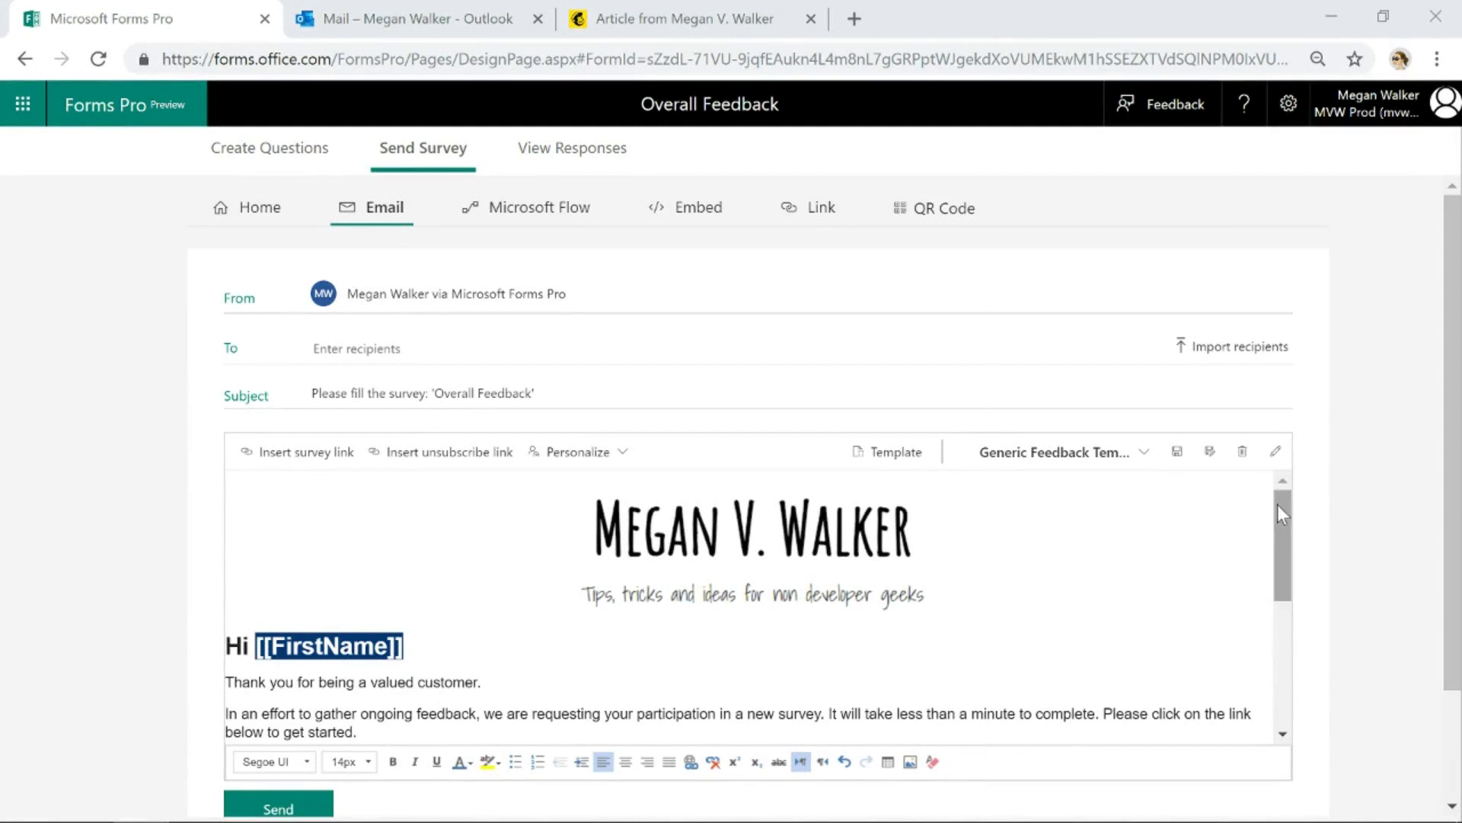
pyautogui.moveTo(1281, 504); pyautogui.dragTo(1281, 510)
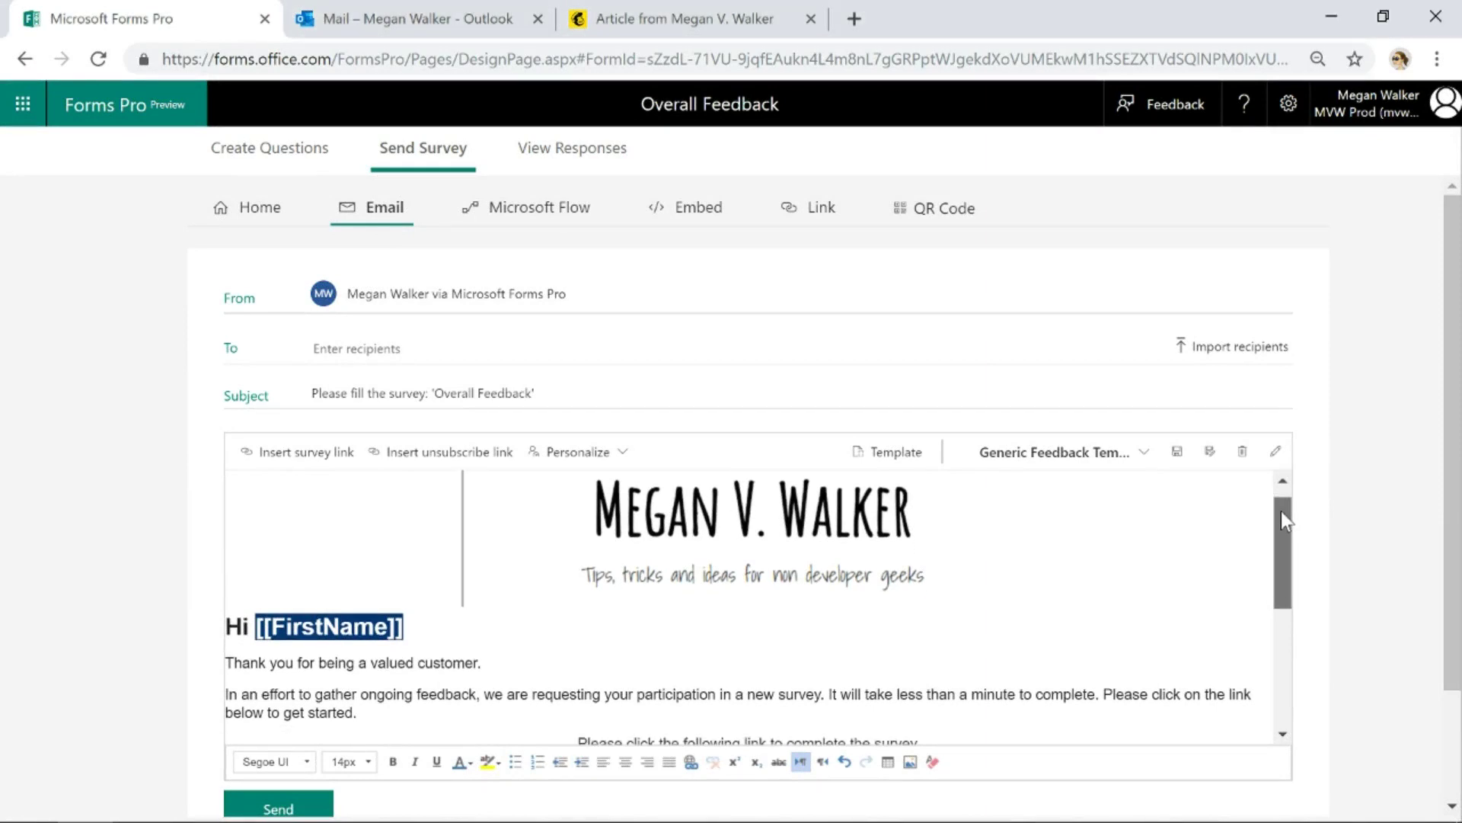
pyautogui.click(748, 540)
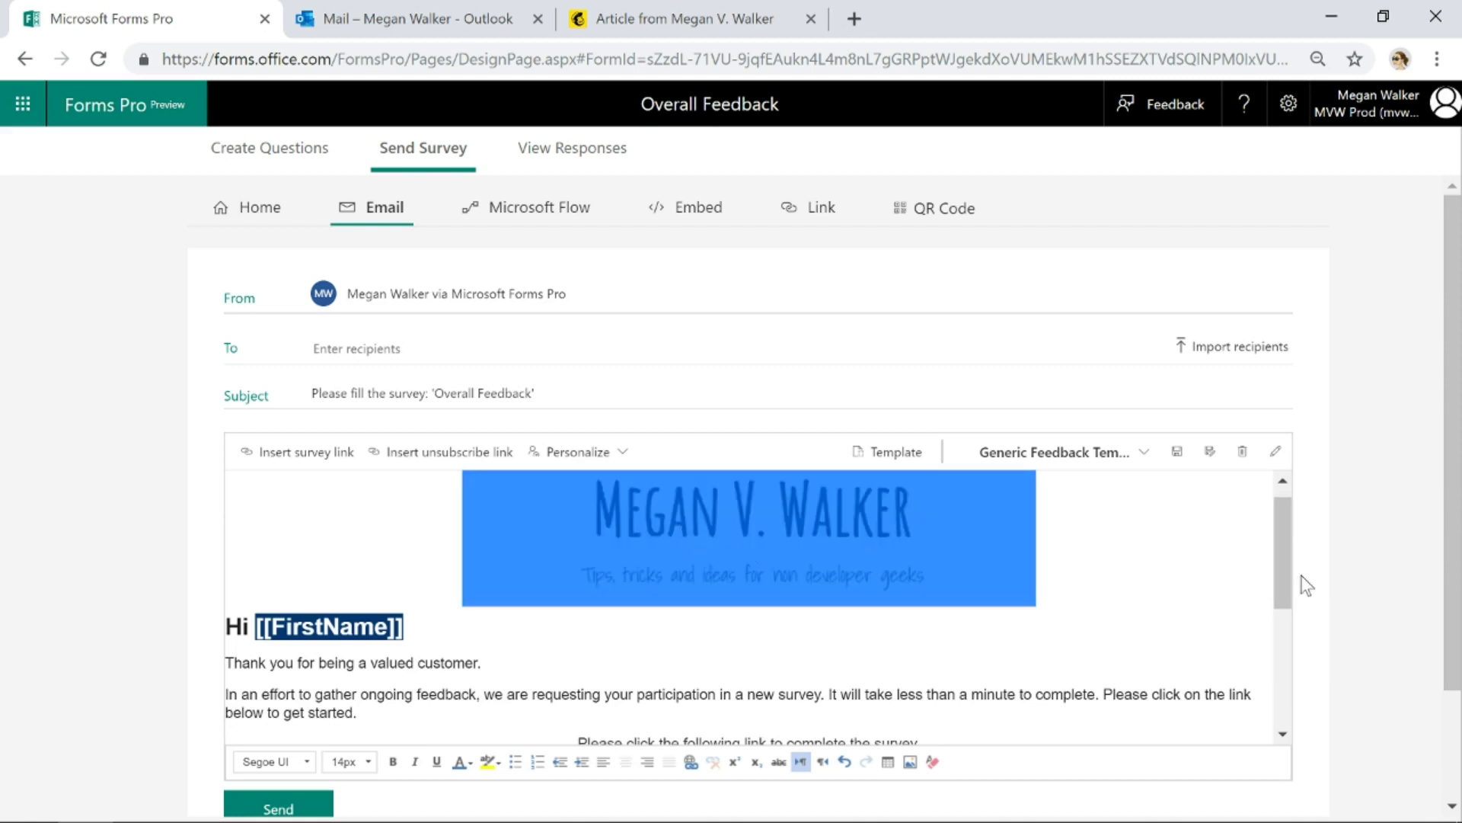
pyautogui.moveTo(1283, 565); pyautogui.dragTo(1275, 681)
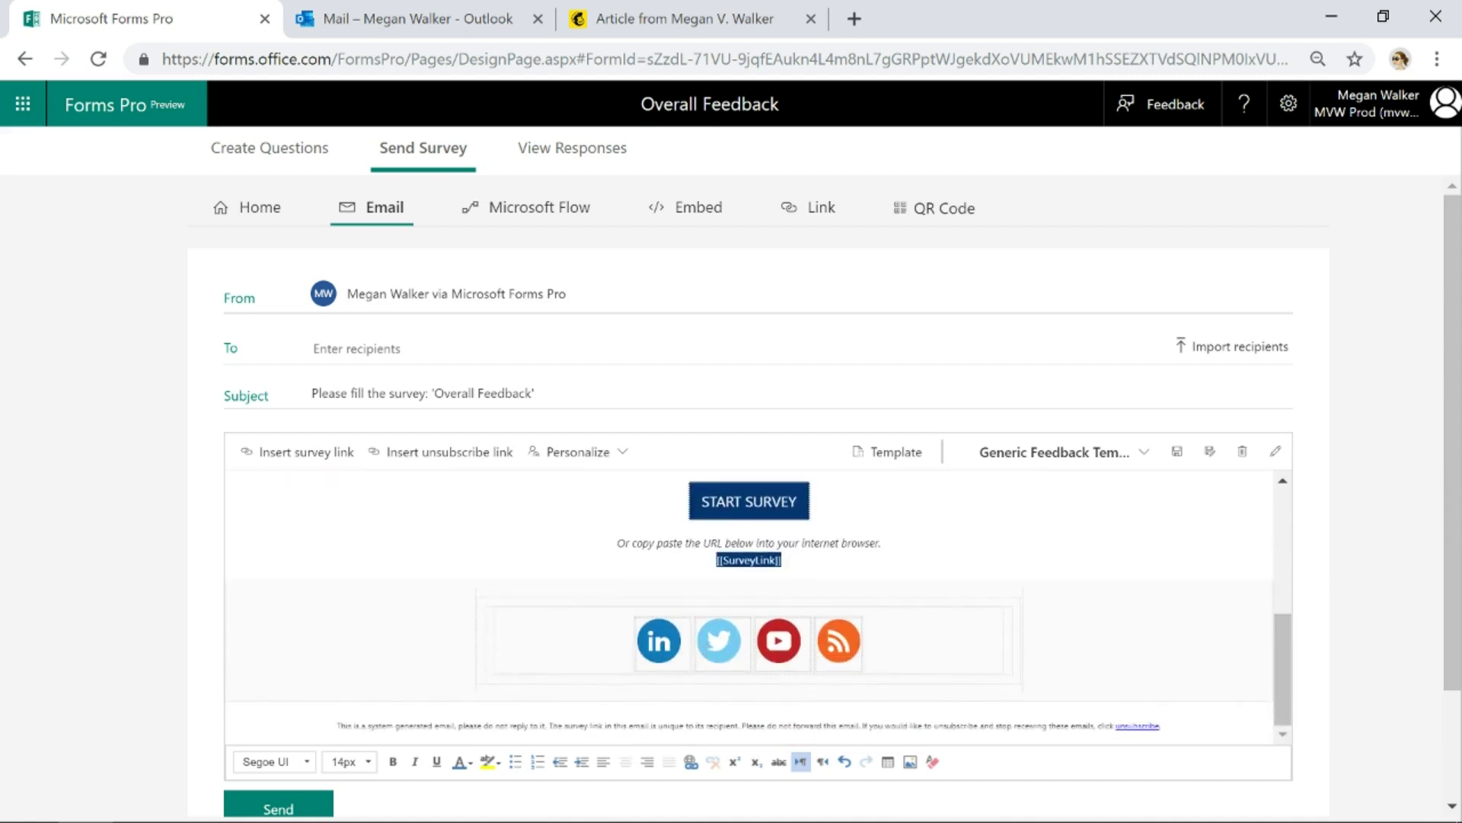
pyautogui.click(651, 23)
pyautogui.scroll(-9, 1031, 458)
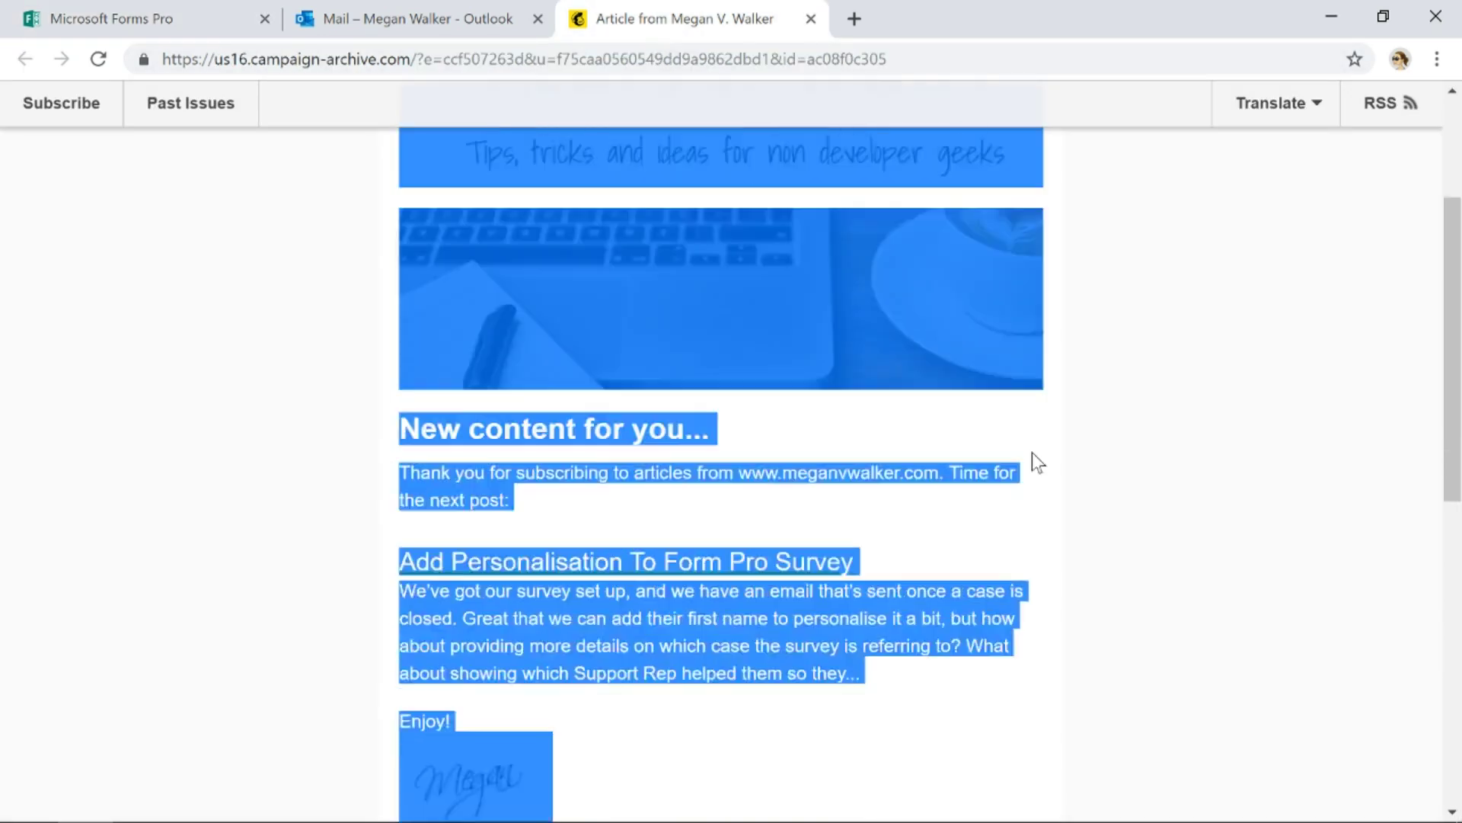
pyautogui.click(1081, 468)
pyautogui.scroll(-2, 537, 620)
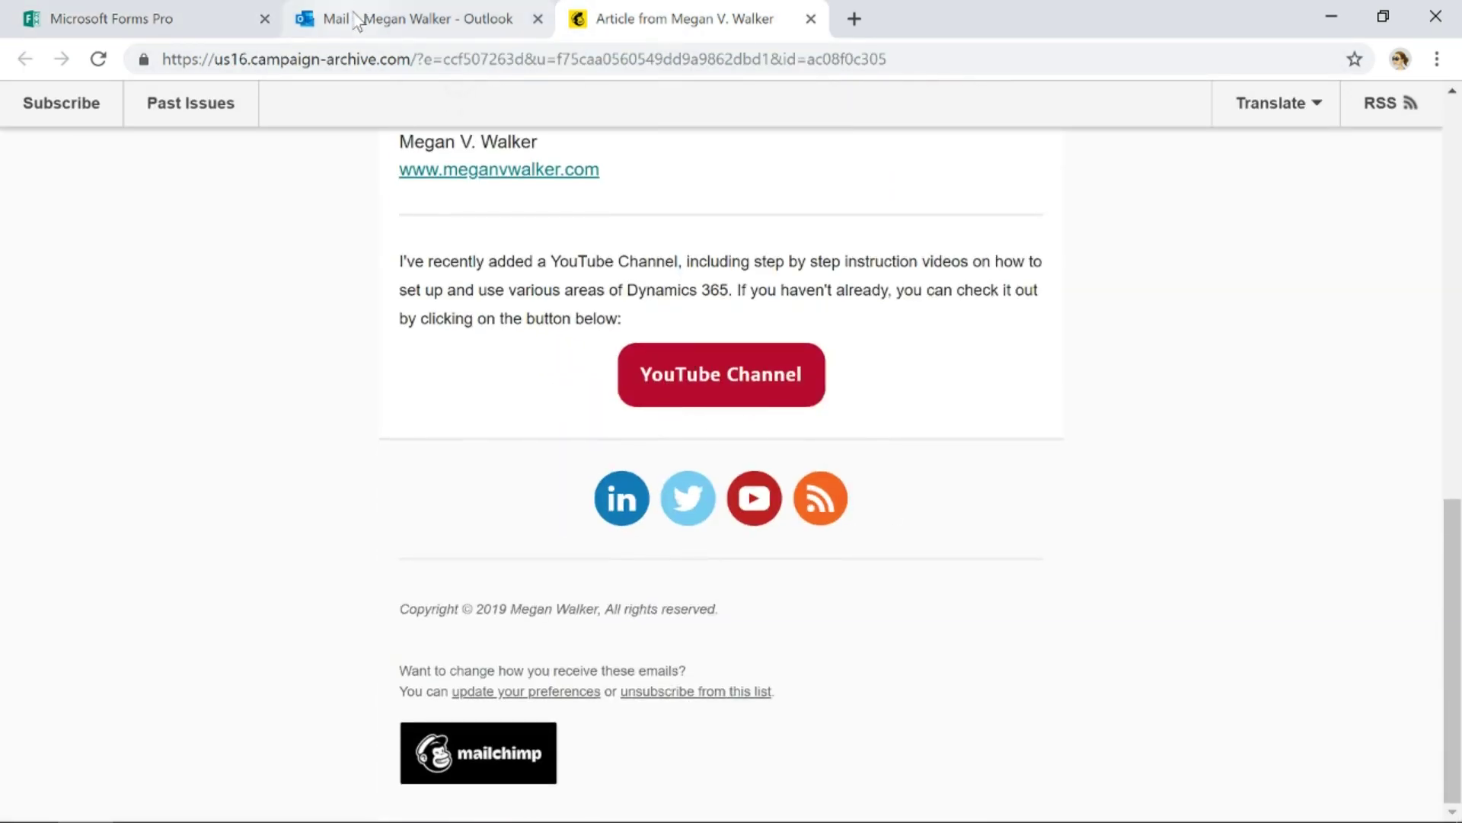
pyautogui.click(145, 27)
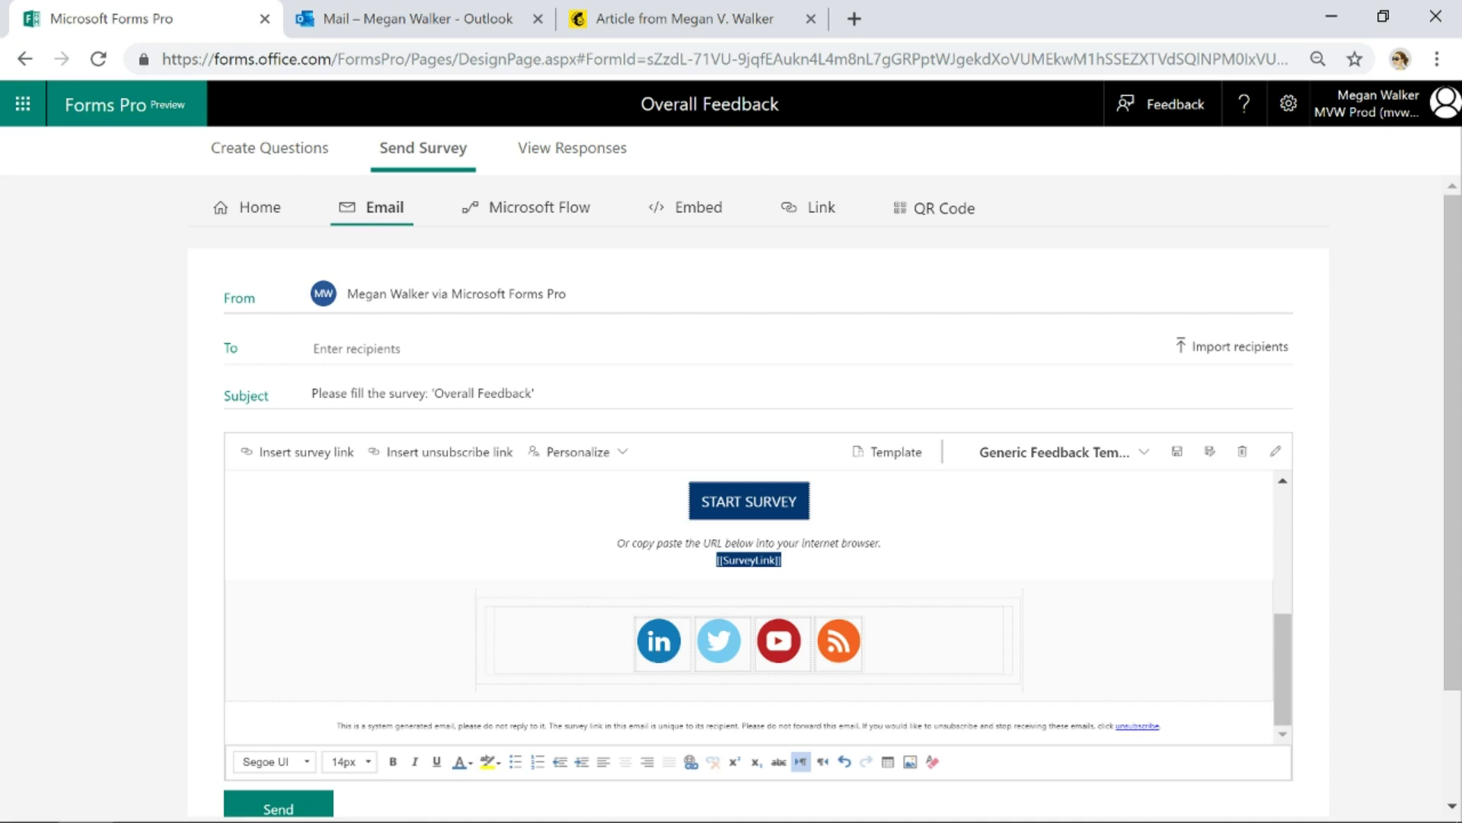
pyautogui.scroll(10, 749, 602)
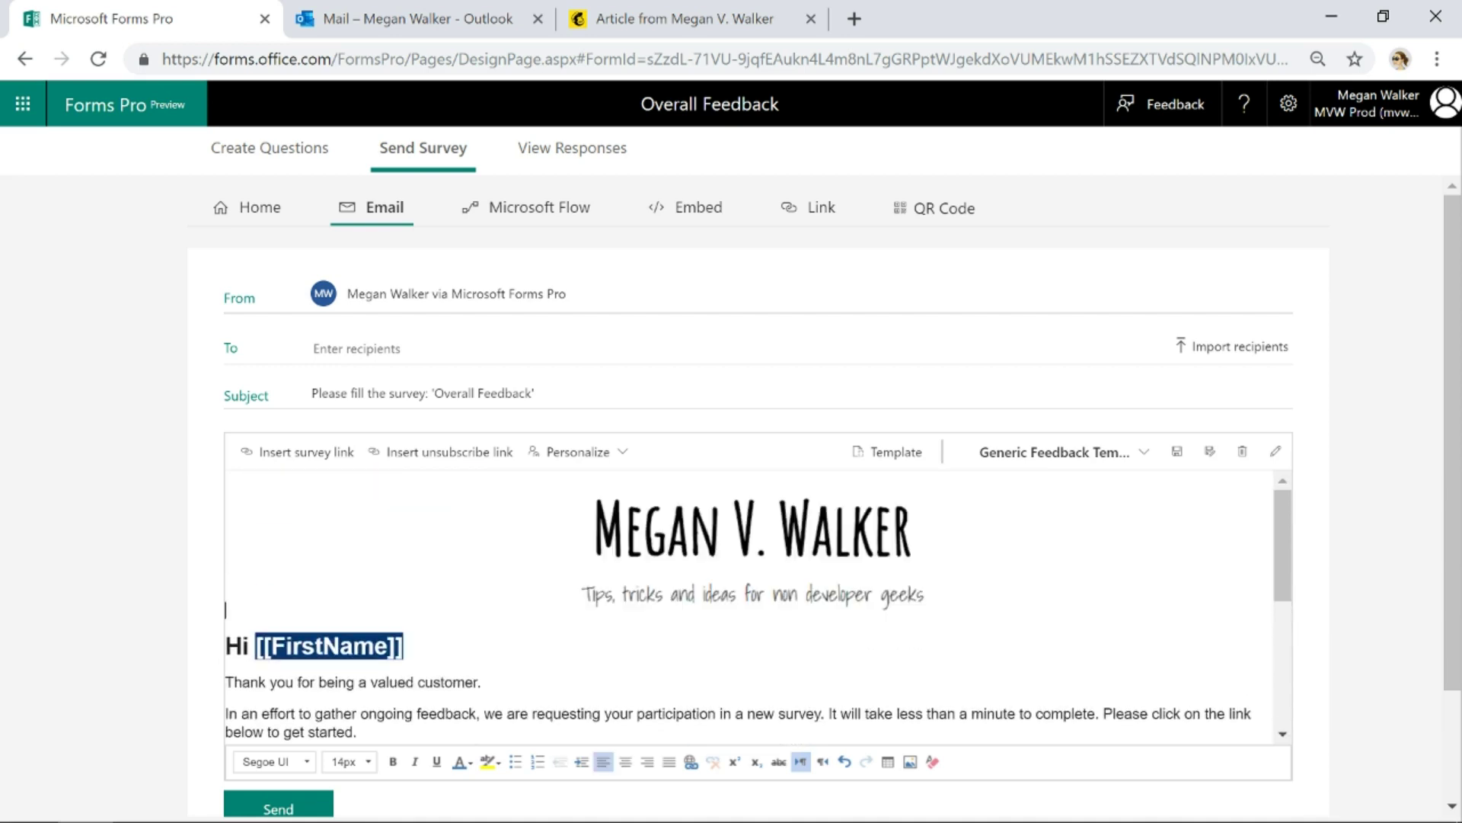
pyautogui.scroll(-2, 749, 607)
pyautogui.scroll(-1, 749, 607)
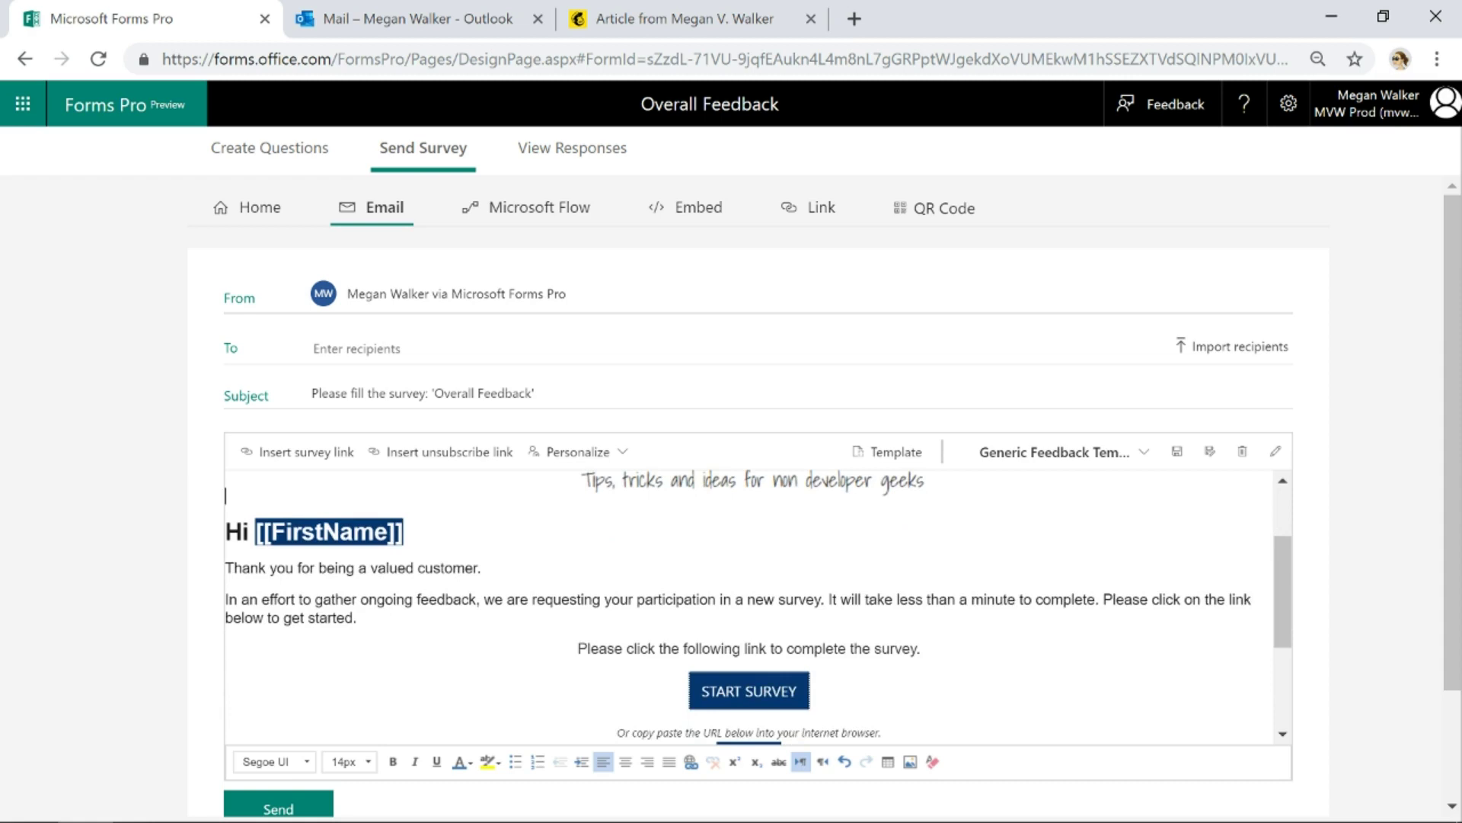
pyautogui.scroll(-5, 749, 606)
pyautogui.scroll(5, 749, 606)
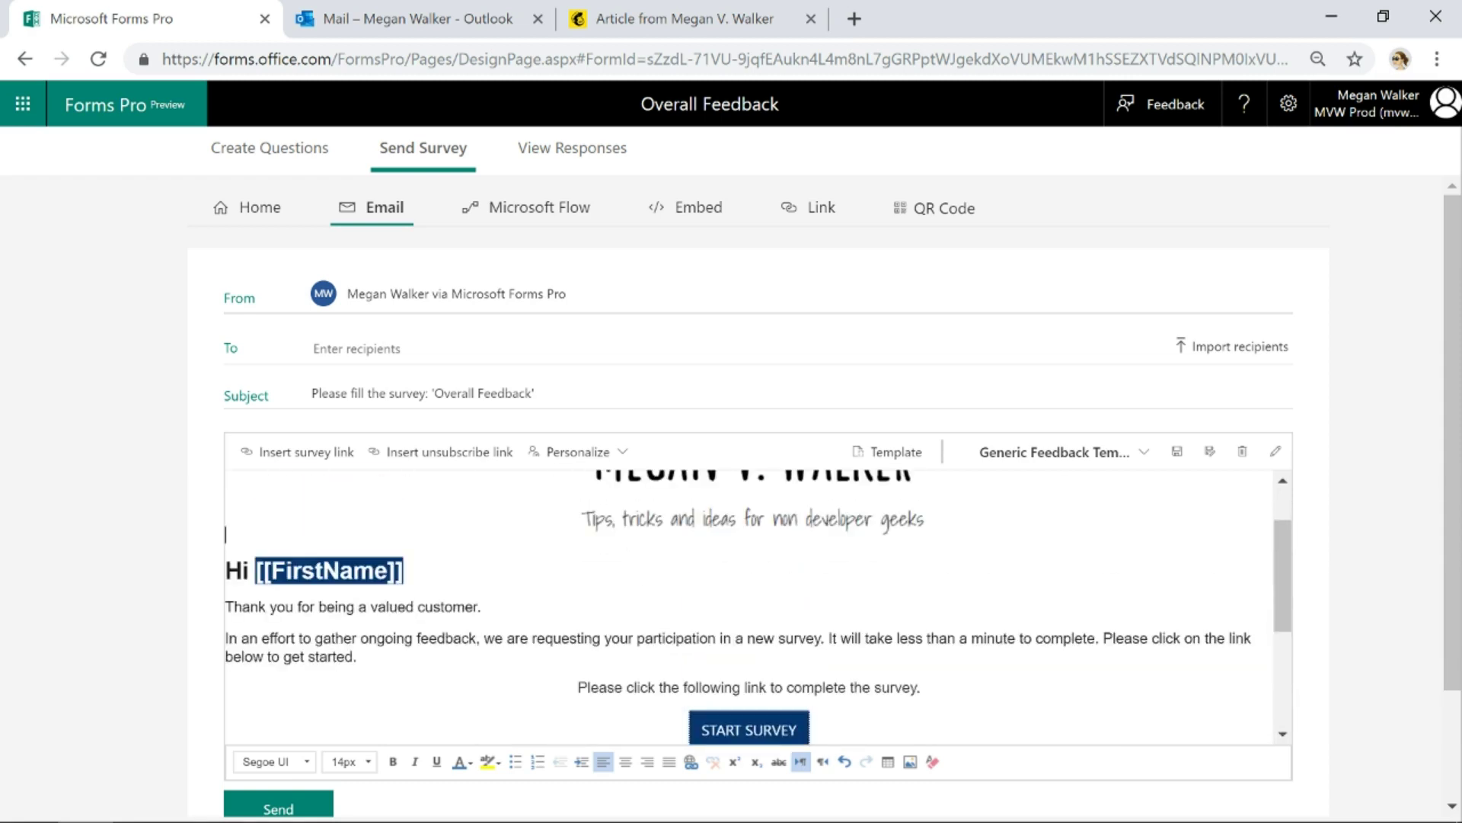
pyautogui.scroll(-2, 749, 607)
pyautogui.scroll(-2, 749, 607)
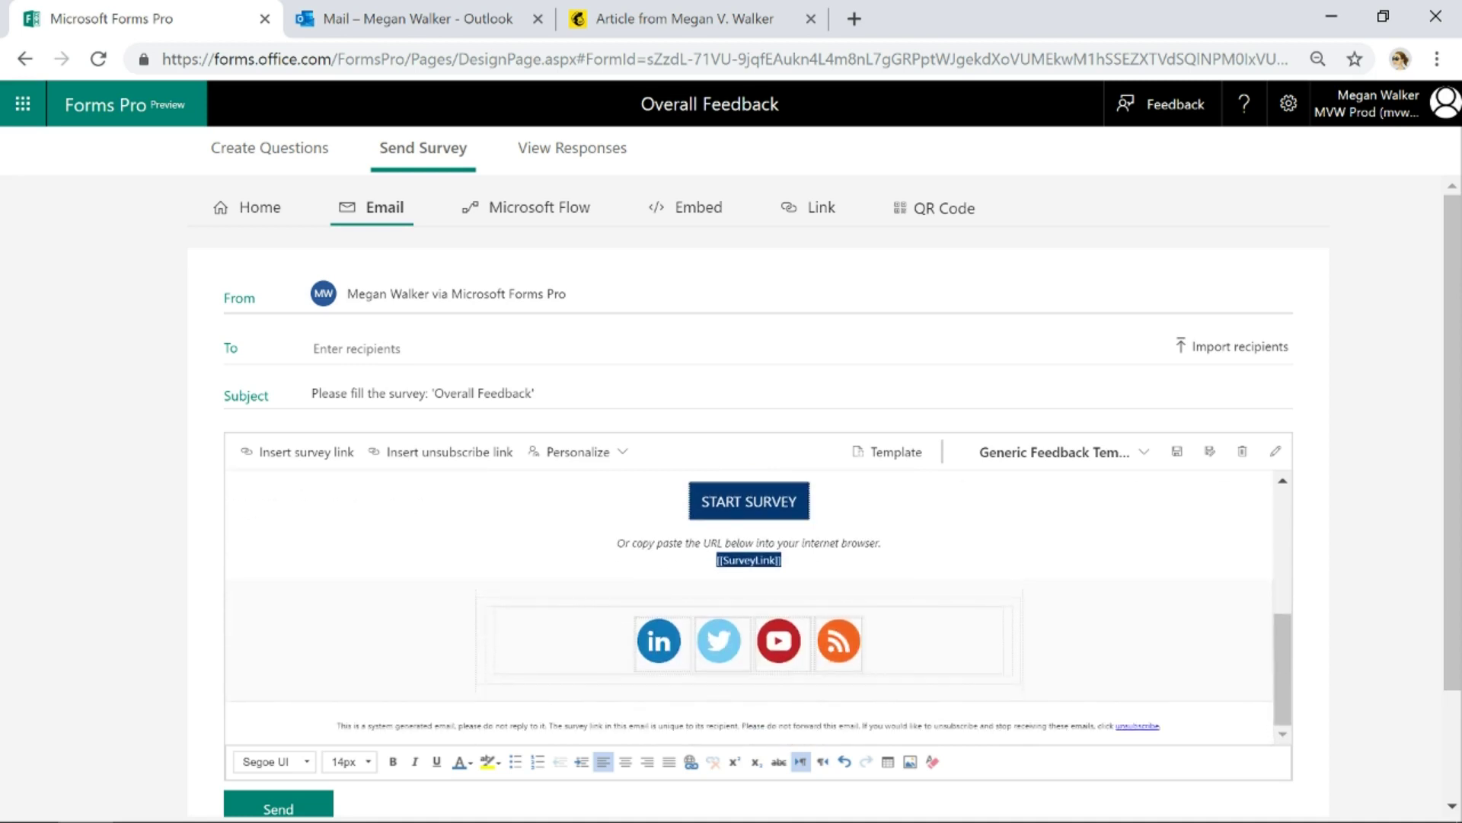
pyautogui.scroll(-2, 749, 607)
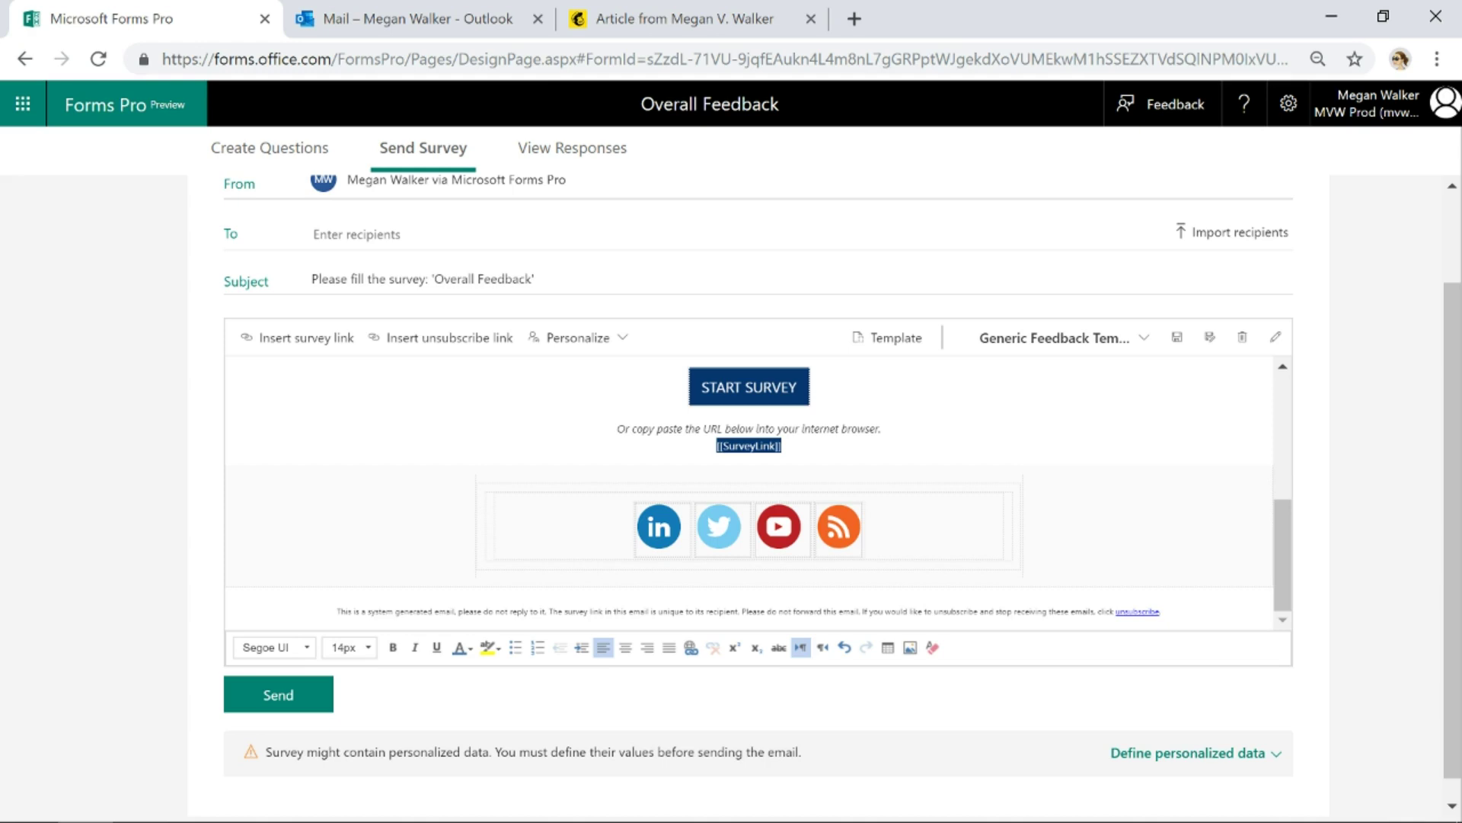
pyautogui.scroll(5, 749, 492)
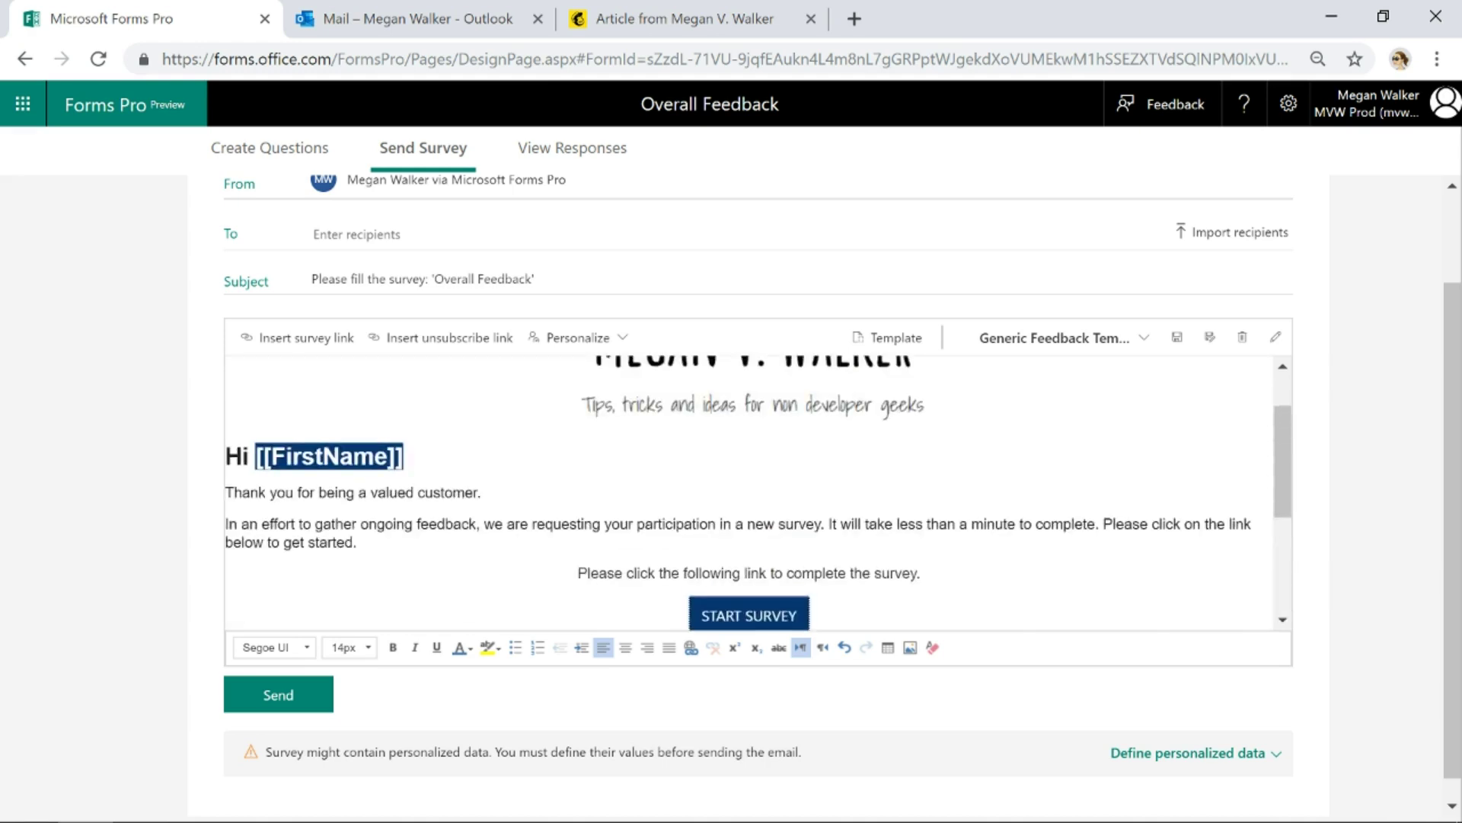
# Address the invitation to a contact chosen from Suggested People and send it
pyautogui.click(313, 234)
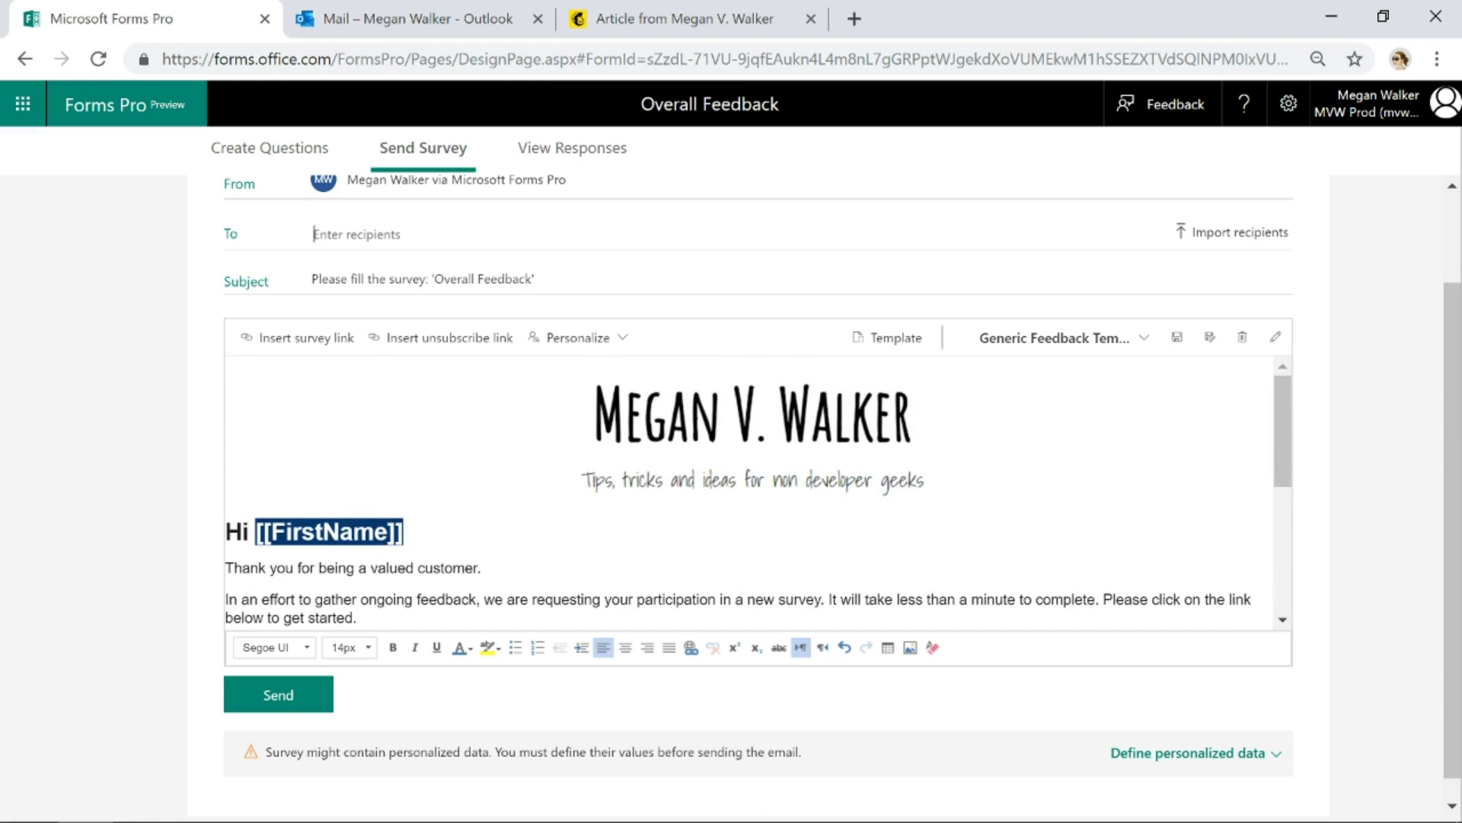
pyautogui.write('Mega')
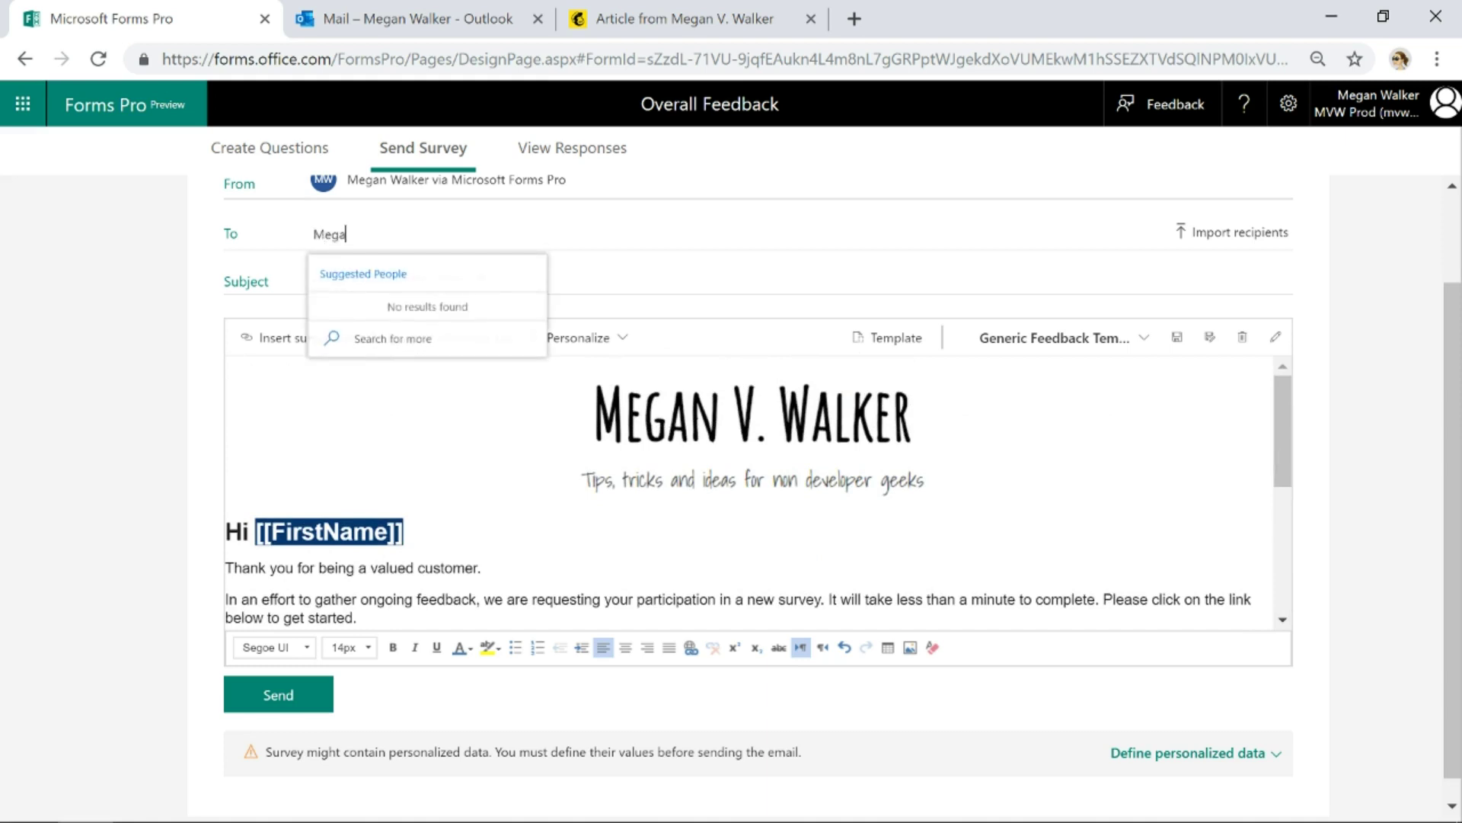
pyautogui.write('n W')
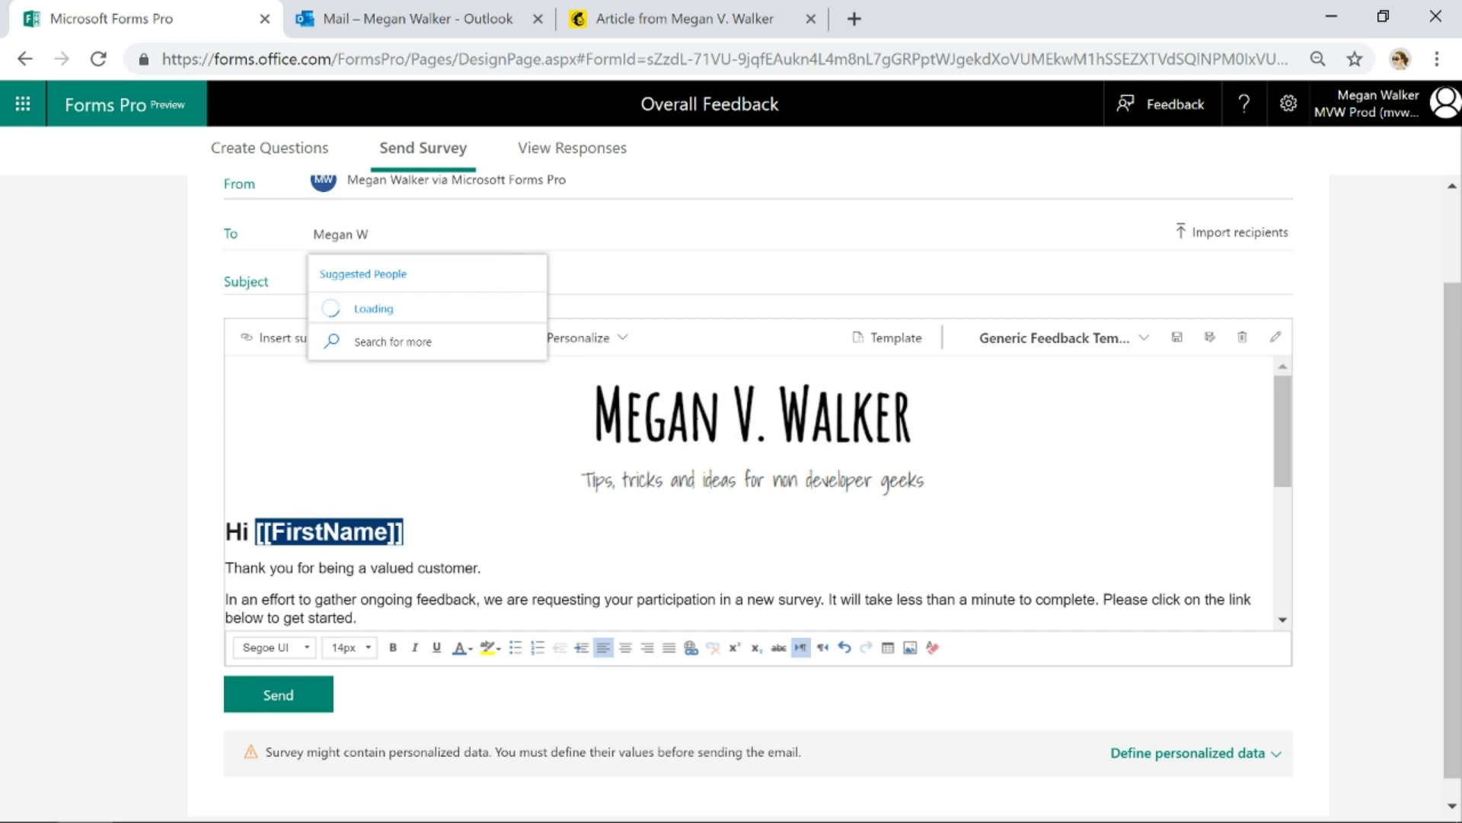
pyautogui.write('alker')
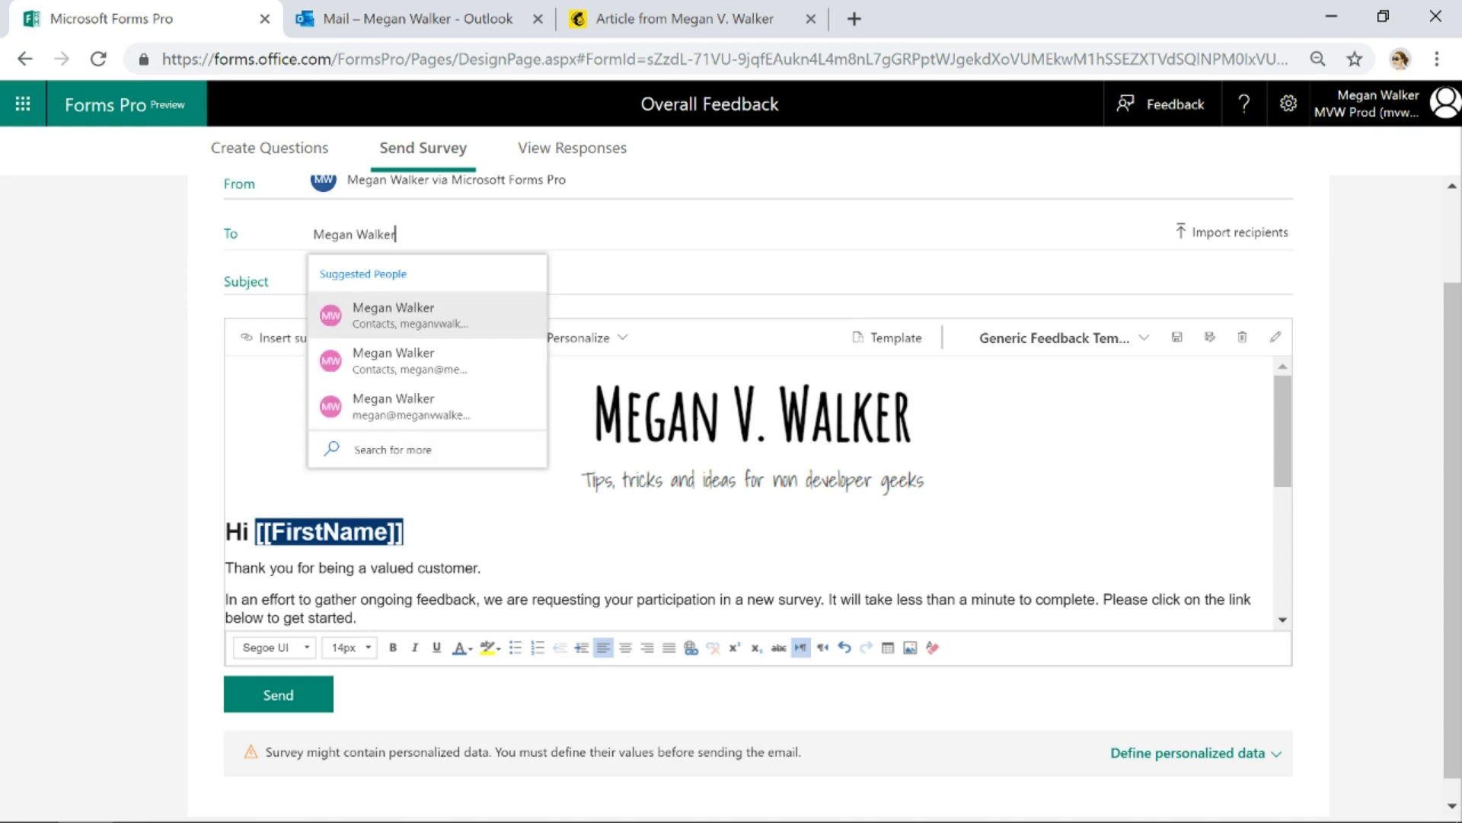
pyautogui.click(483, 373)
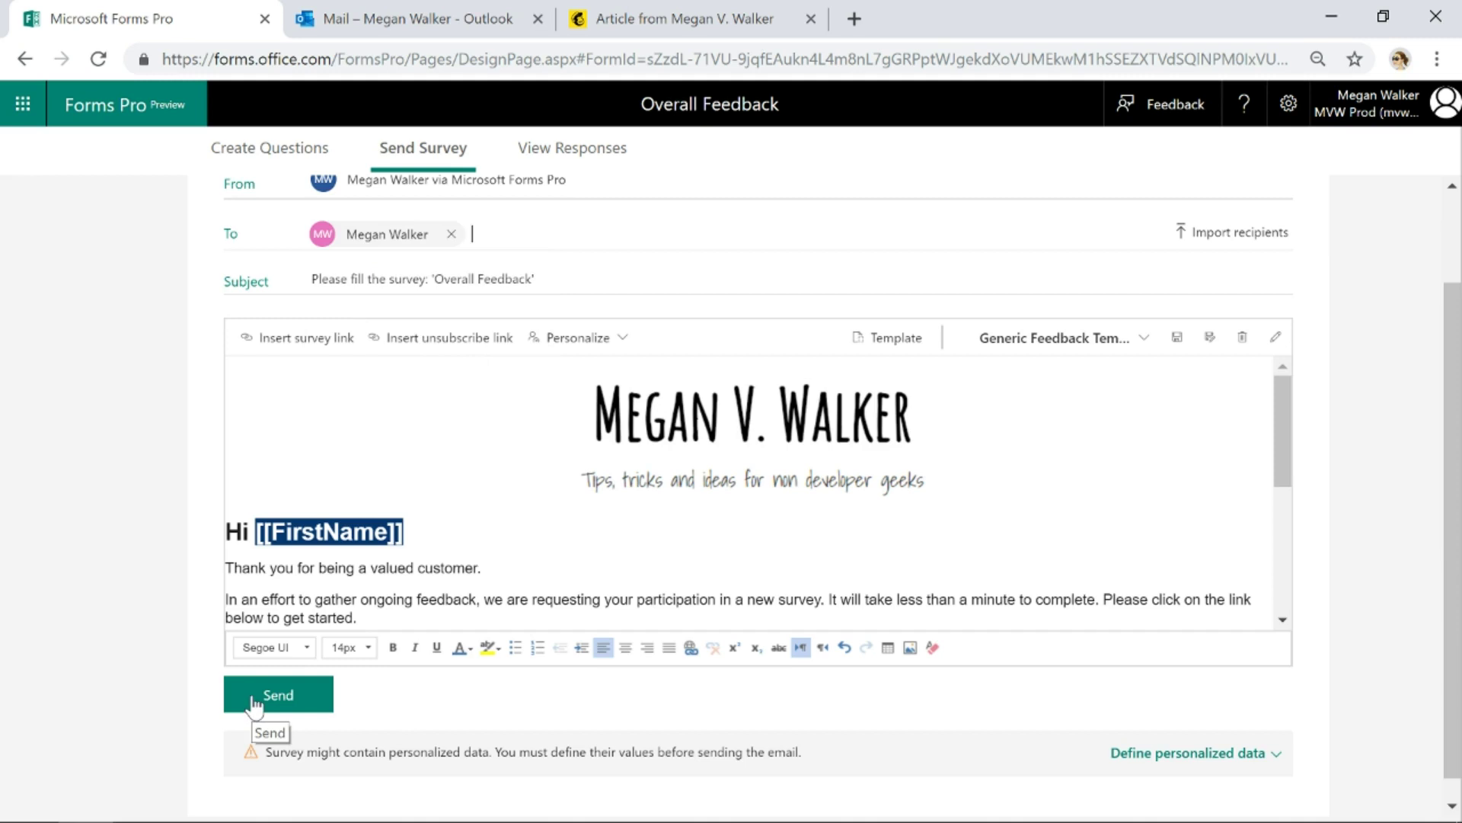
pyautogui.click(284, 699)
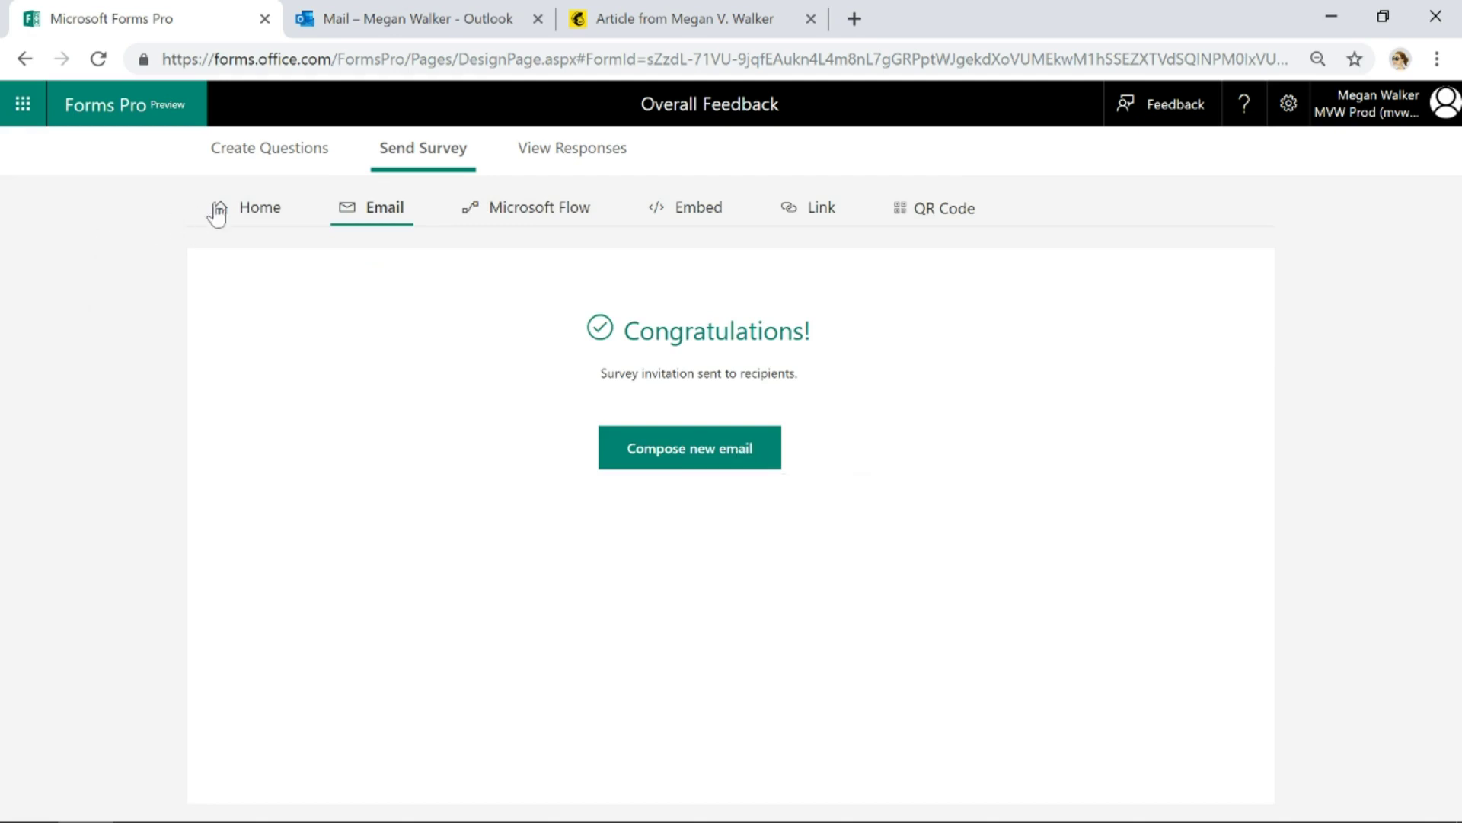
# Start a new survey email from the Send Survey home and show its template list
pyautogui.click(240, 227)
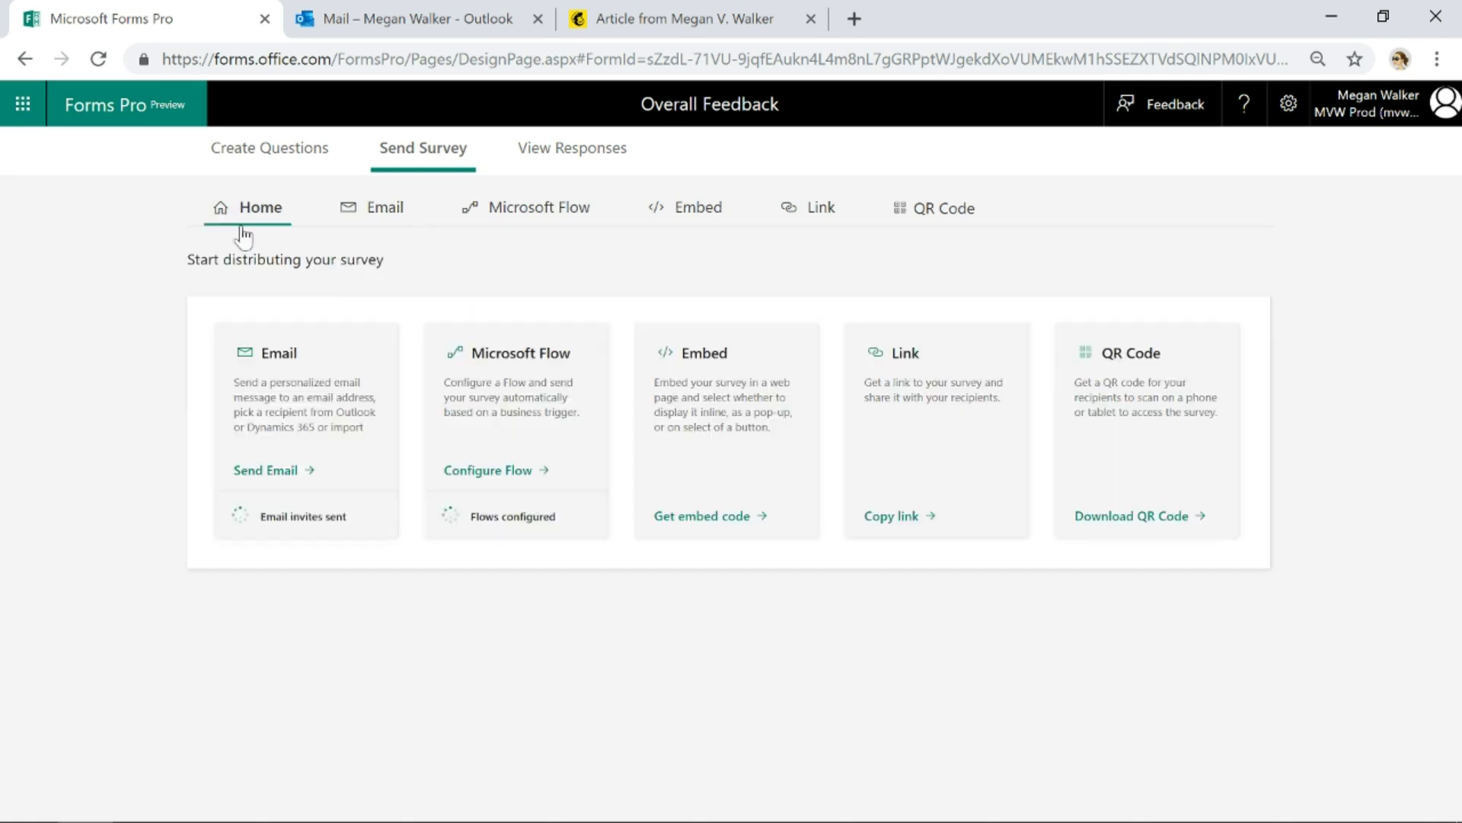
pyautogui.click(278, 476)
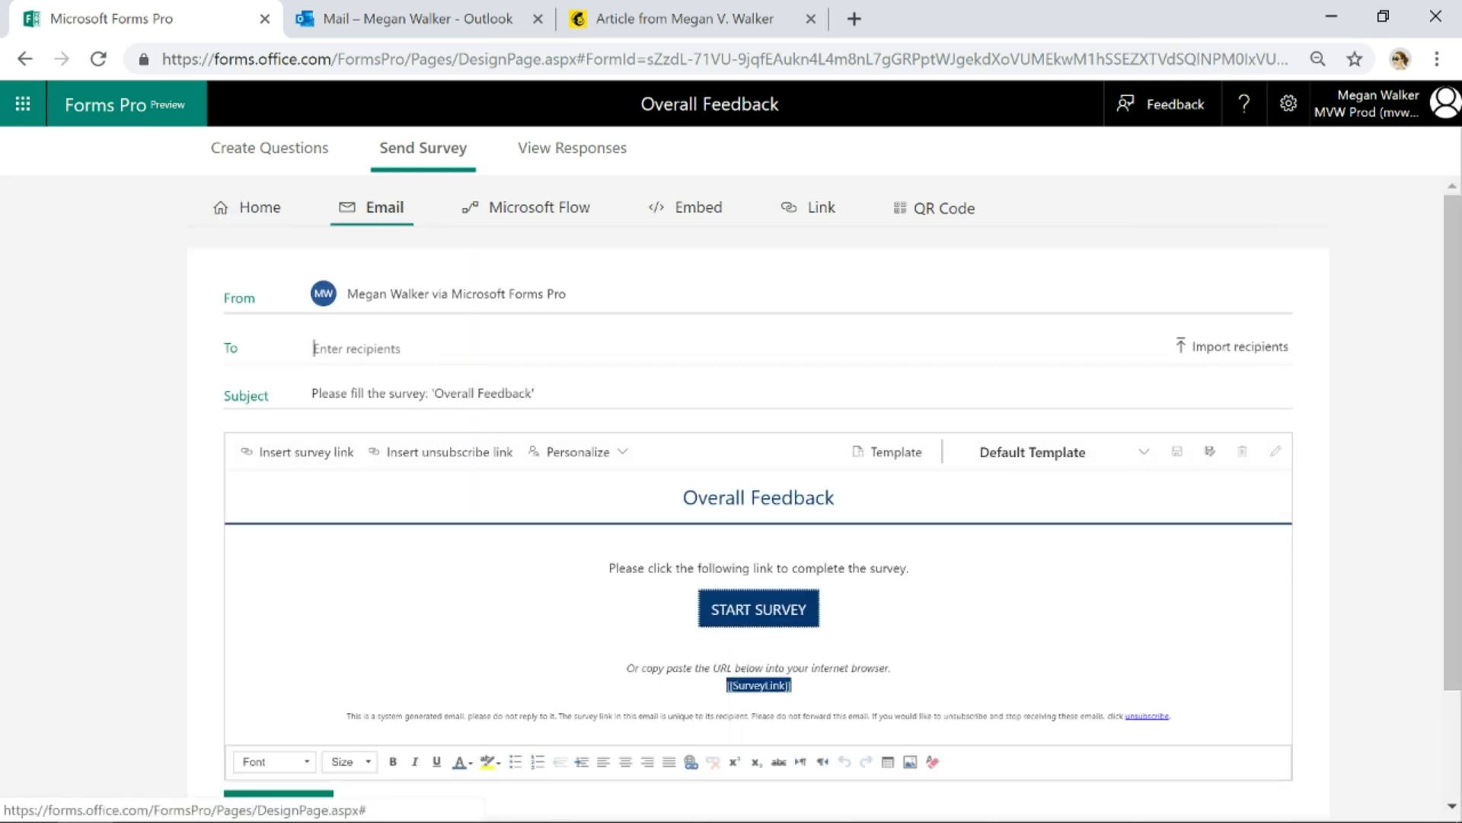
pyautogui.click(1059, 461)
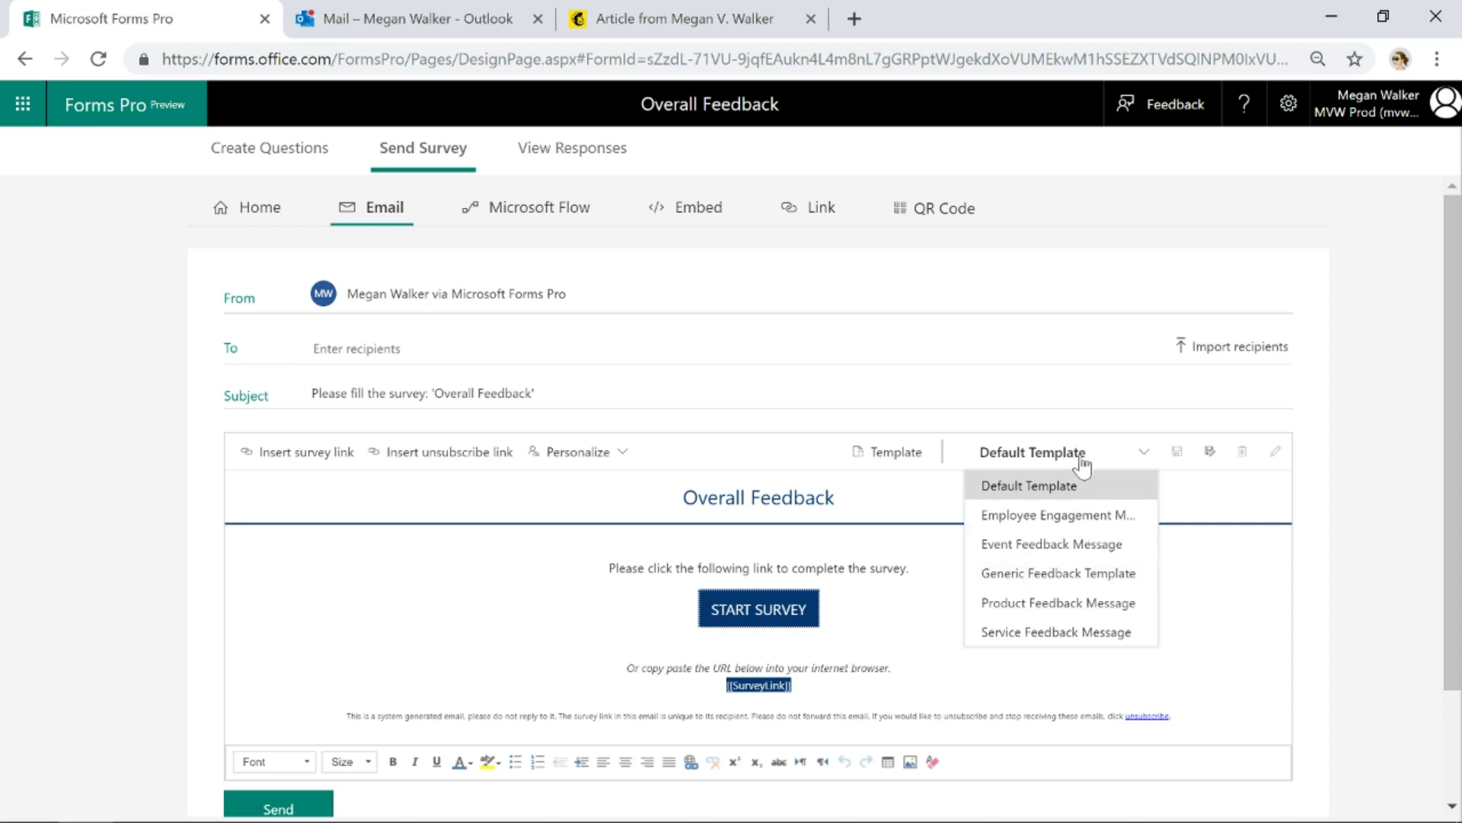
# Open the received "Please fill the survey: 'Overall Feedback'" email in the Outlook inbox and scroll through it
pyautogui.click(378, 21)
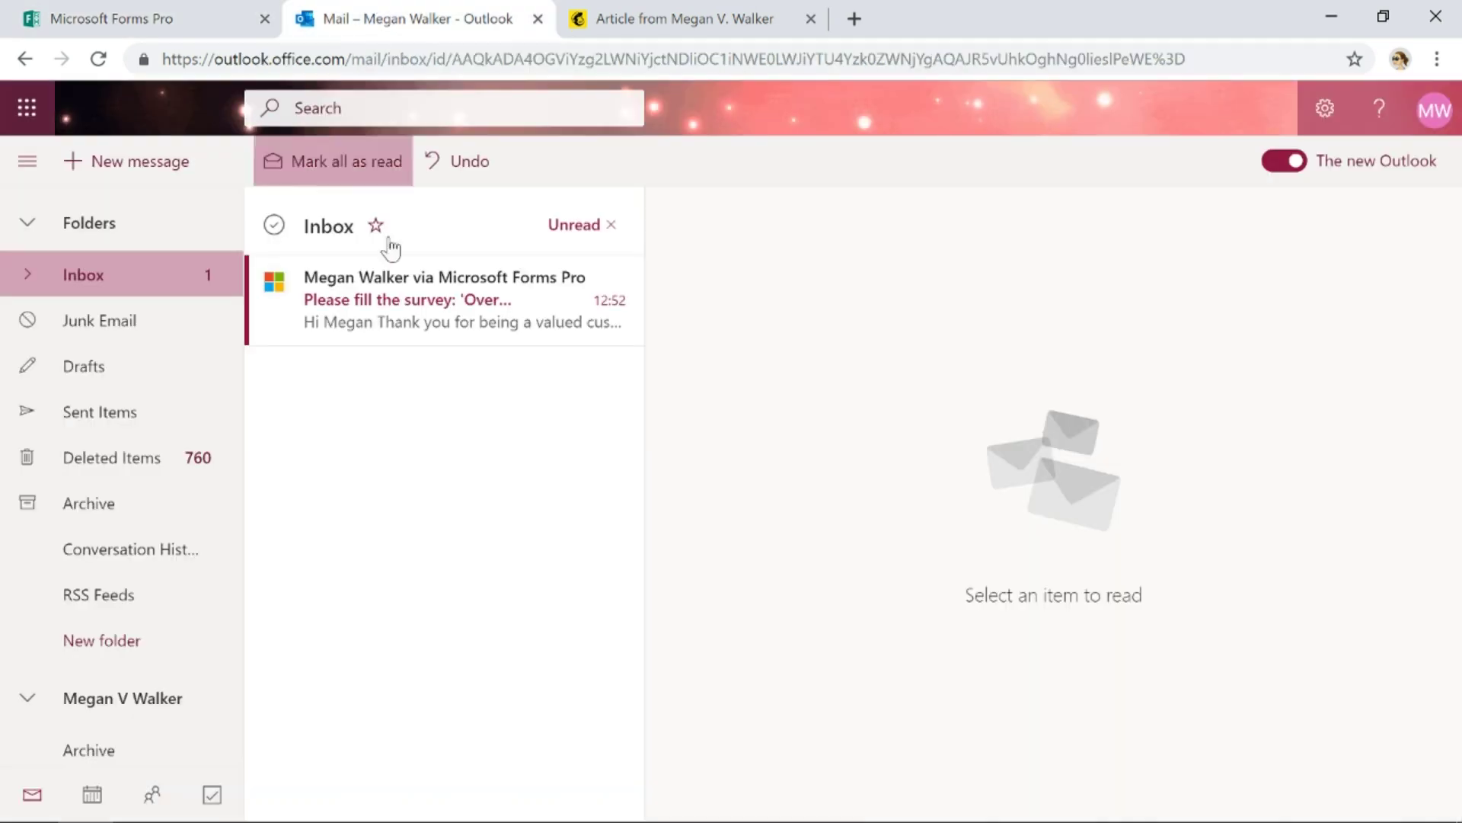
pyautogui.click(403, 335)
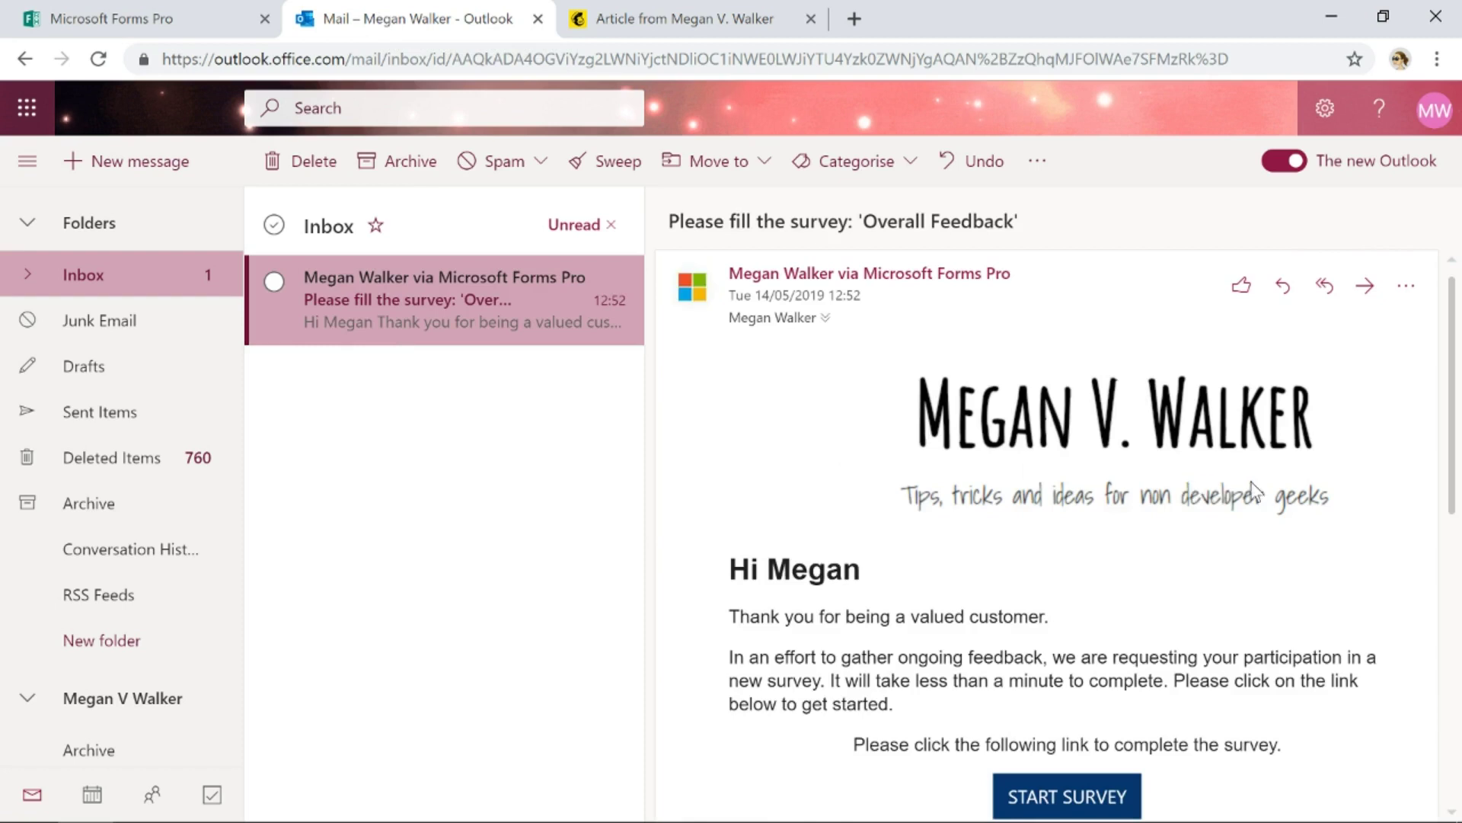
pyautogui.scroll(-1, 1299, 509)
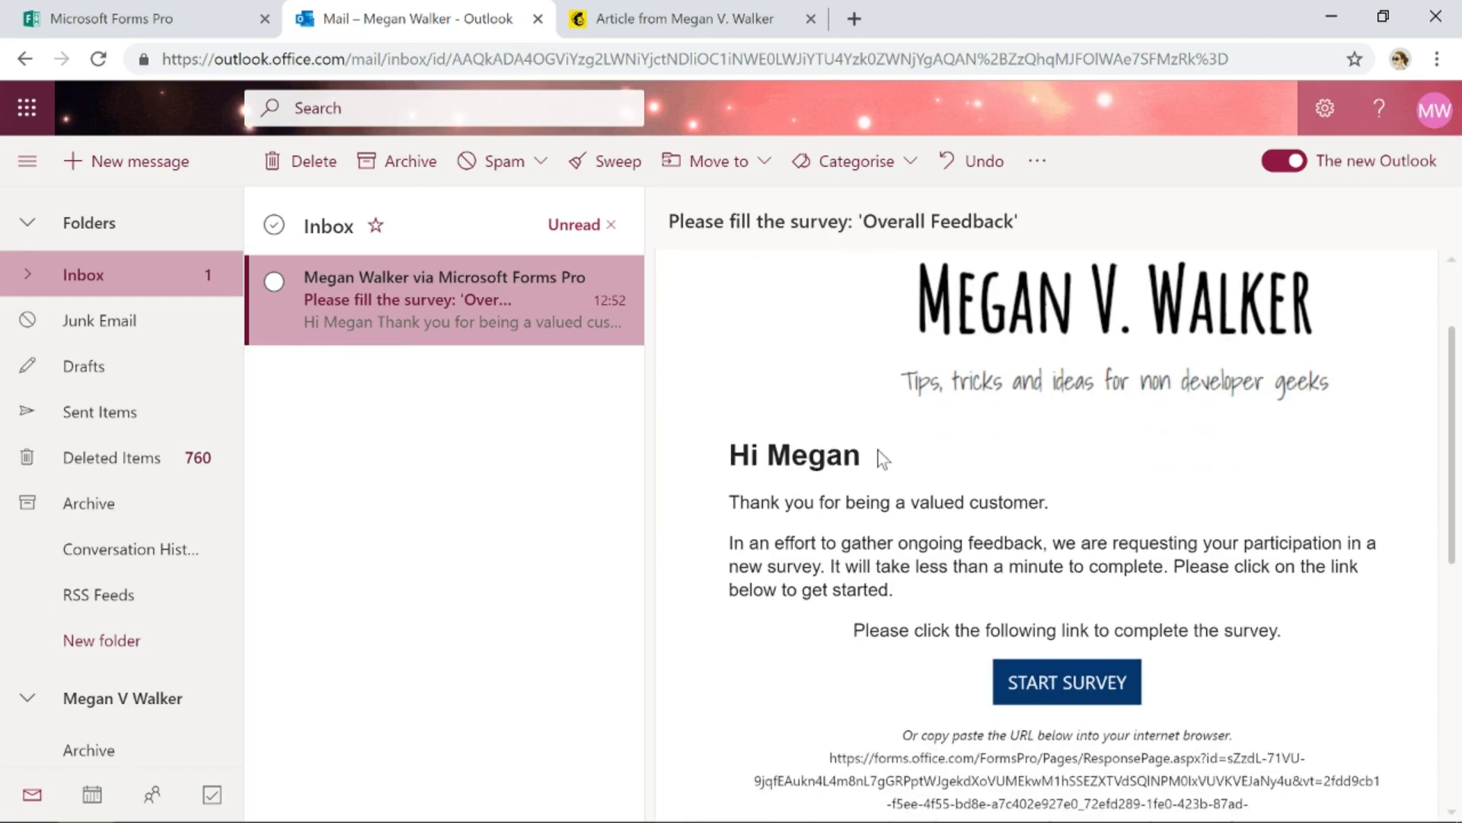
pyautogui.scroll(-2, 1318, 516)
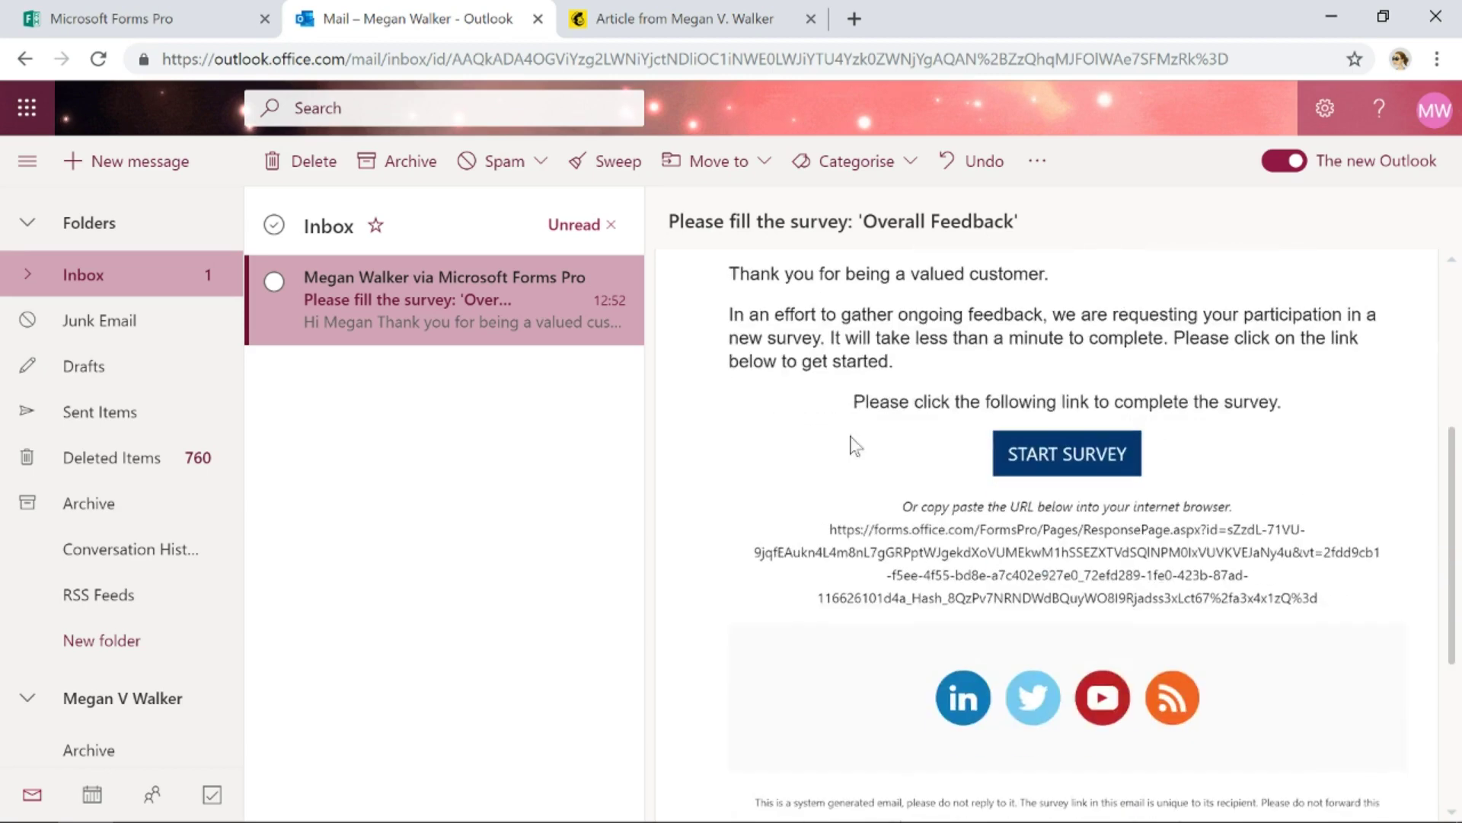
# Follow the START SURVEY link and confirm the Overall Feedback form opens, then return to the email
pyautogui.click(1102, 466)
pyautogui.click(395, 20)
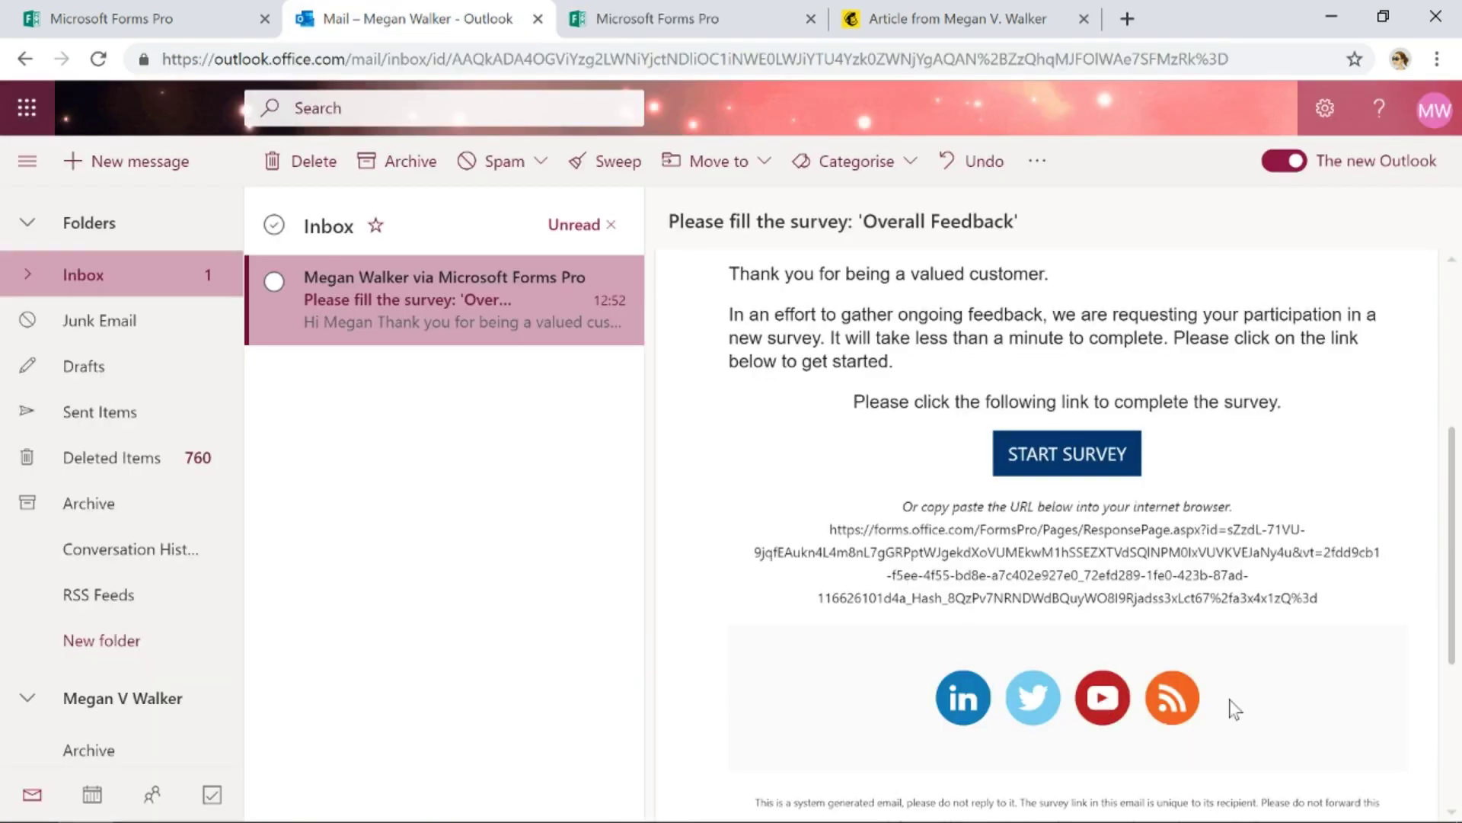
pyautogui.click(648, 18)
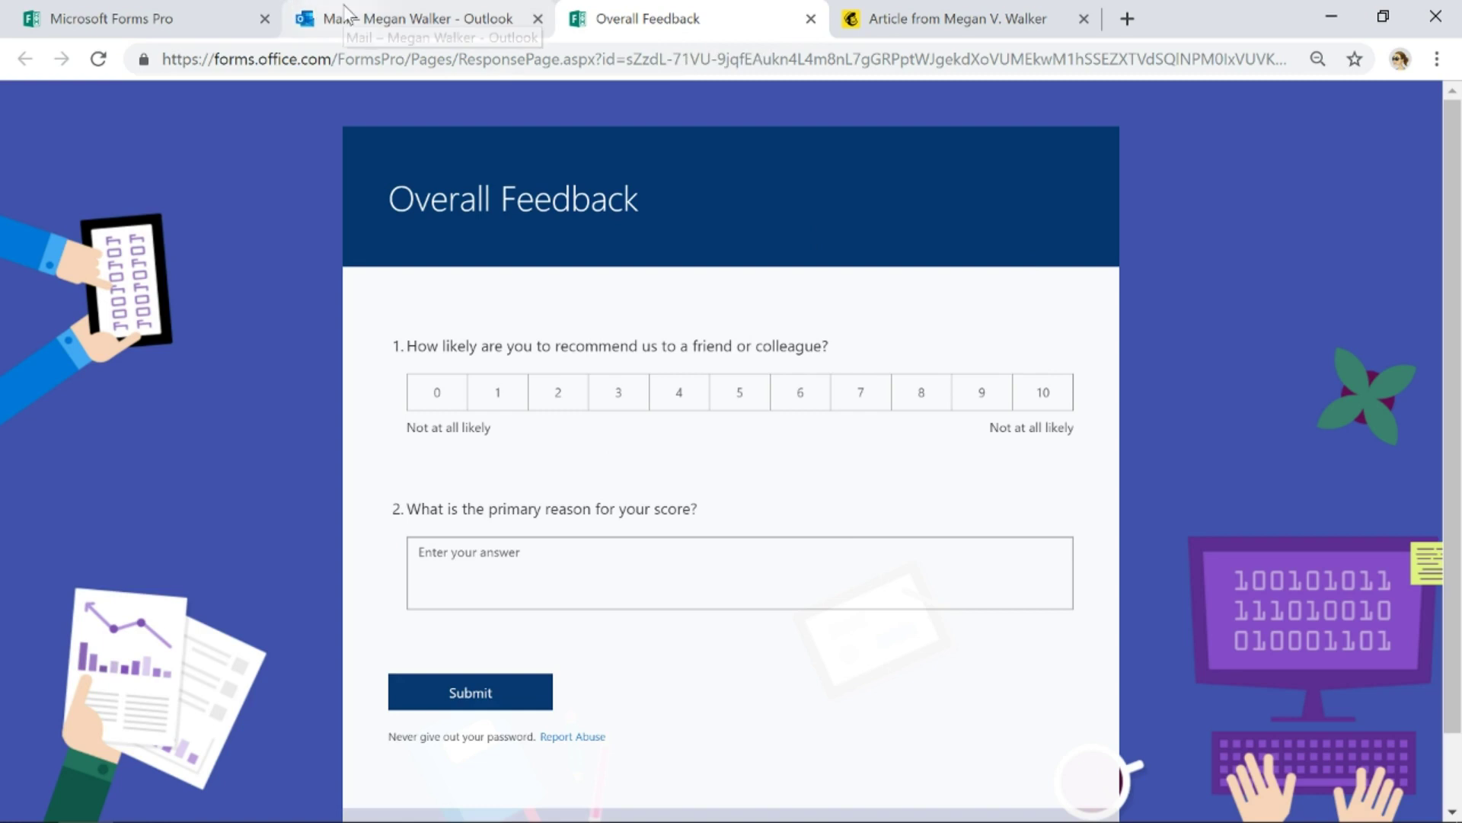
pyautogui.click(305, 18)
pyautogui.scroll(5, 1021, 479)
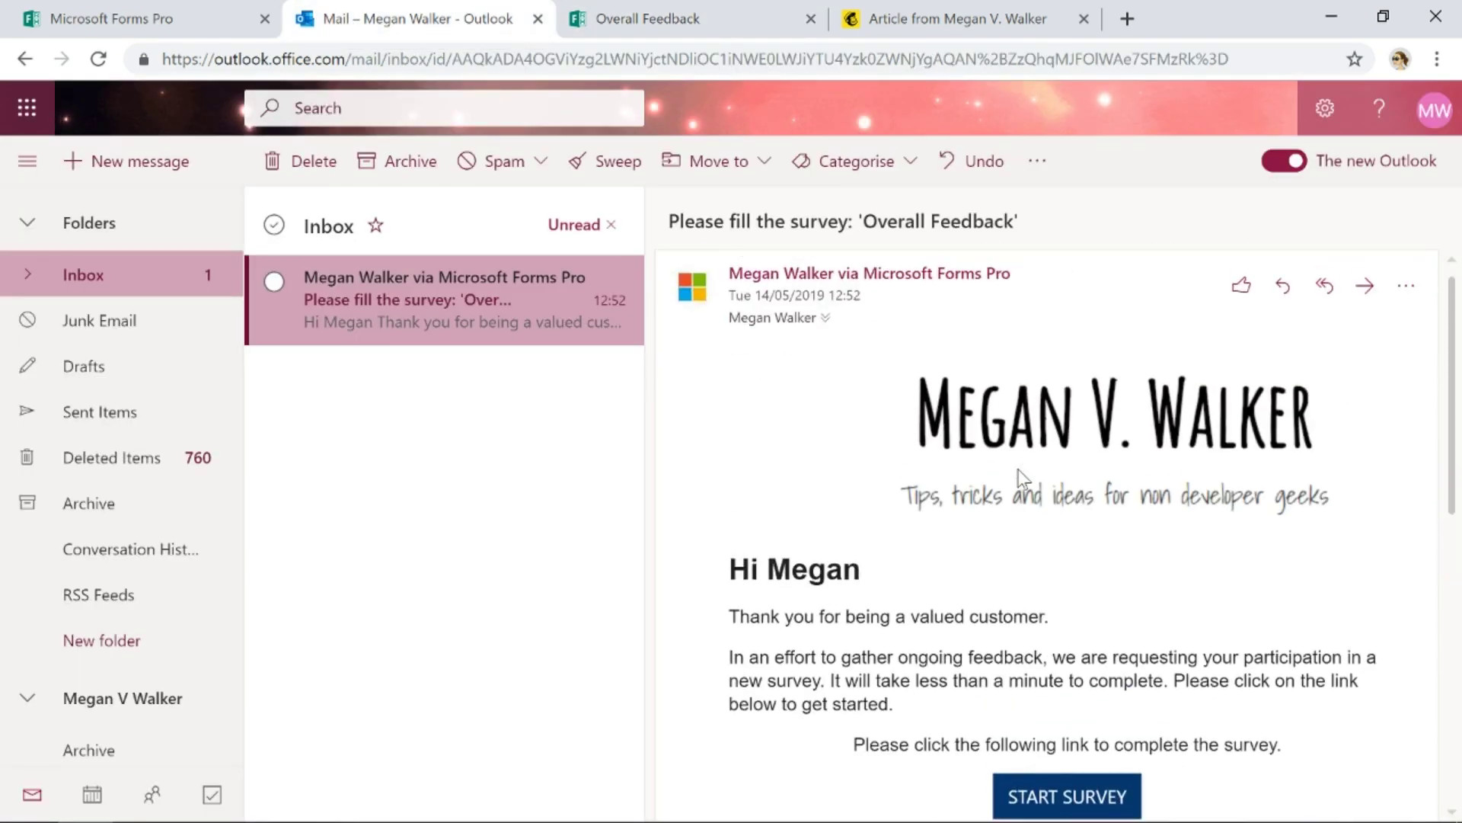